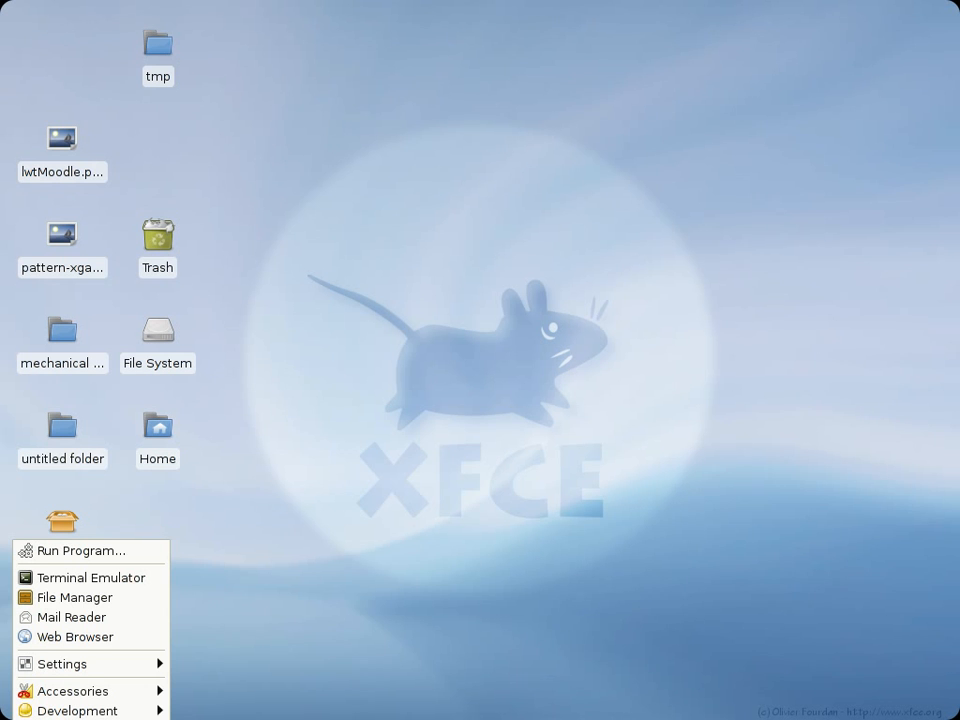
{"action": "mouse_move", "coordinate": [80, 719]}
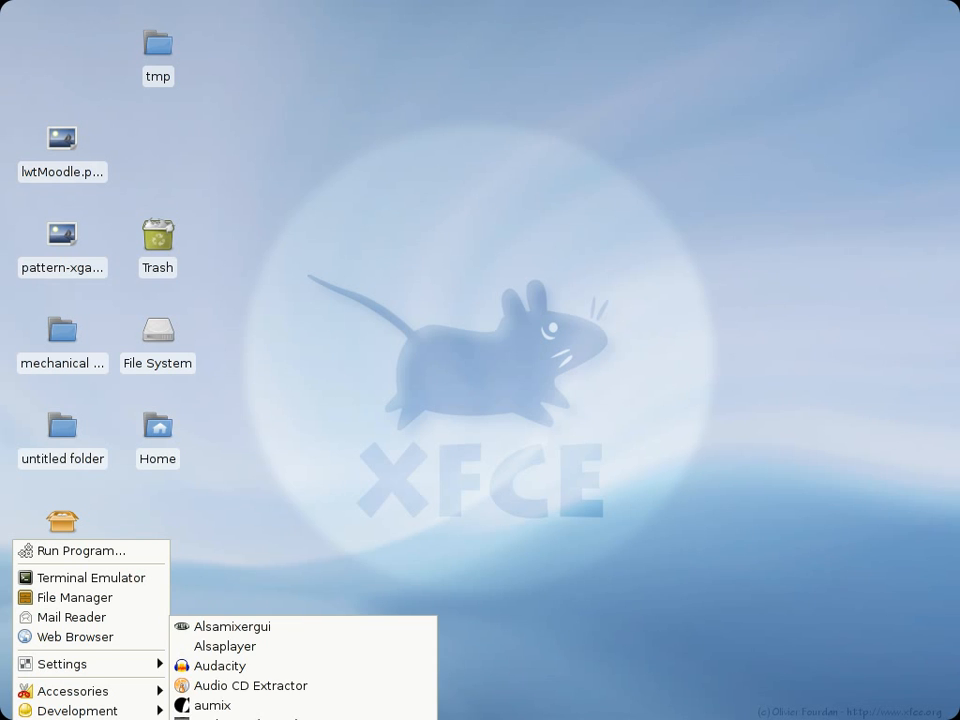
{"action": "left_click", "coordinate": [300, 719]}
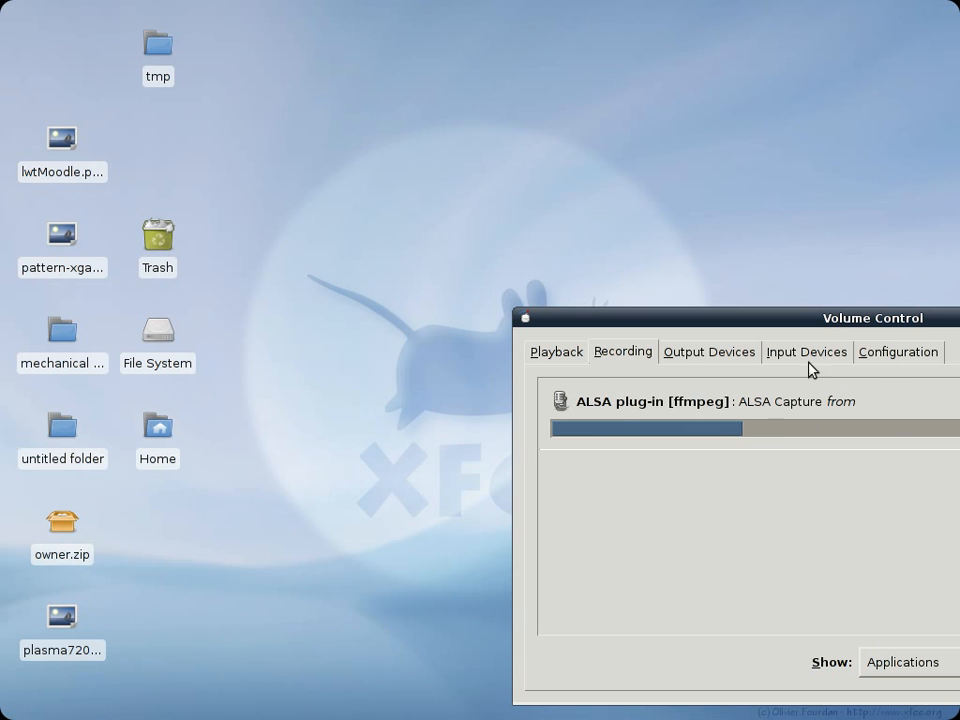
{"action": "left_click", "coordinate": [959, 318]}
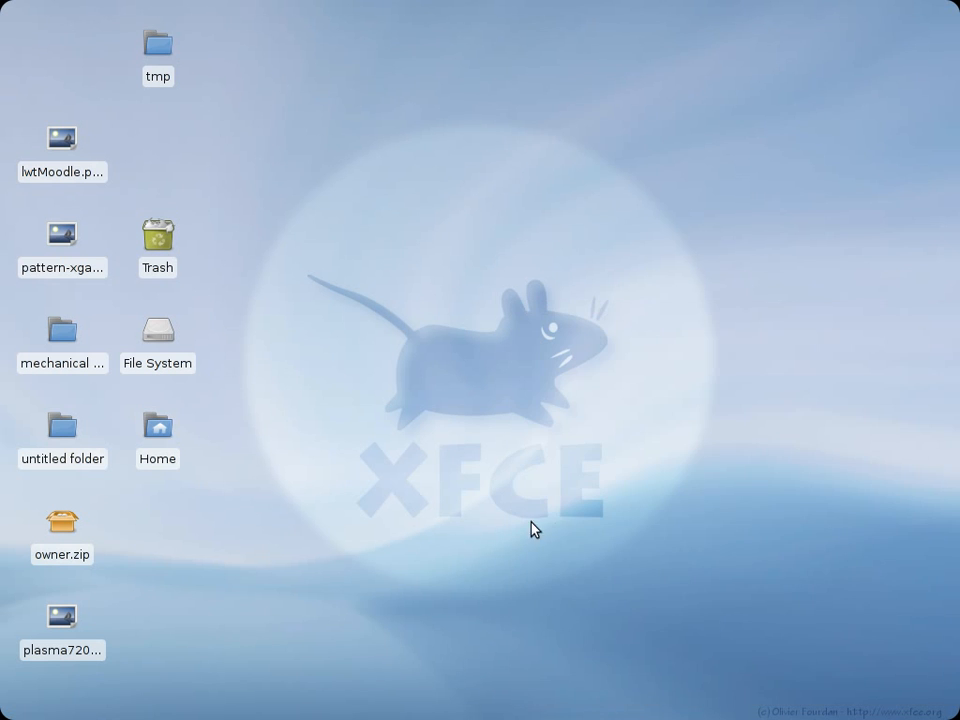
Step: Launch GIMP and place its toolbox beside the main image window
{"action": "left_click", "coordinate": [30, 719]}
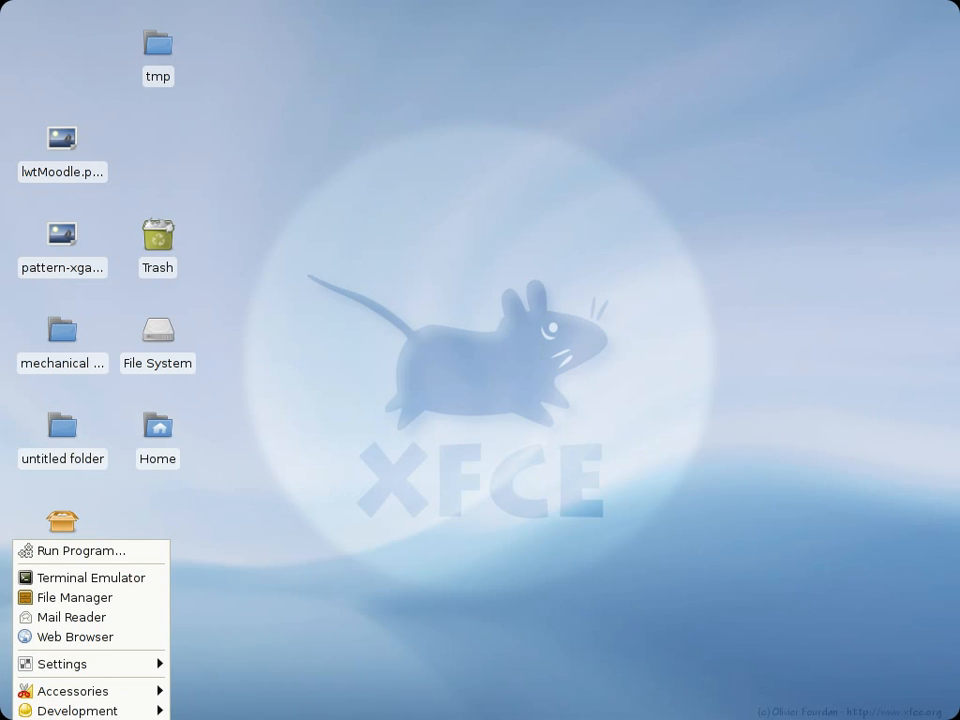
{"action": "mouse_move", "coordinate": [90, 719]}
{"action": "left_click", "coordinate": [250, 719]}
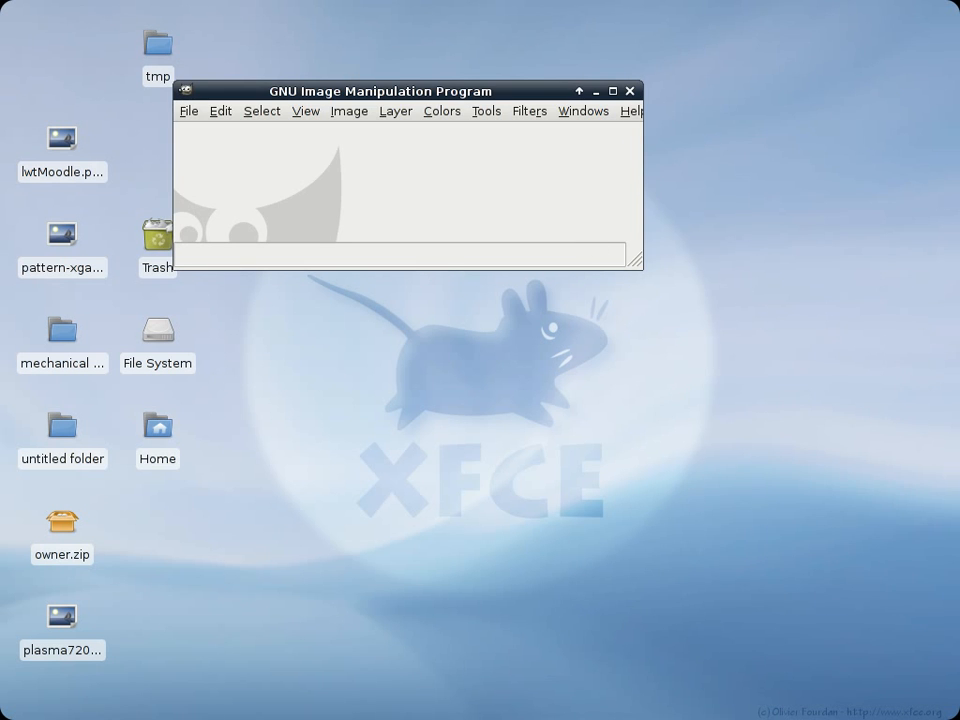
{"action": "left_click_drag", "start_coordinate": [959, 212], "coordinate": [822, 174]}
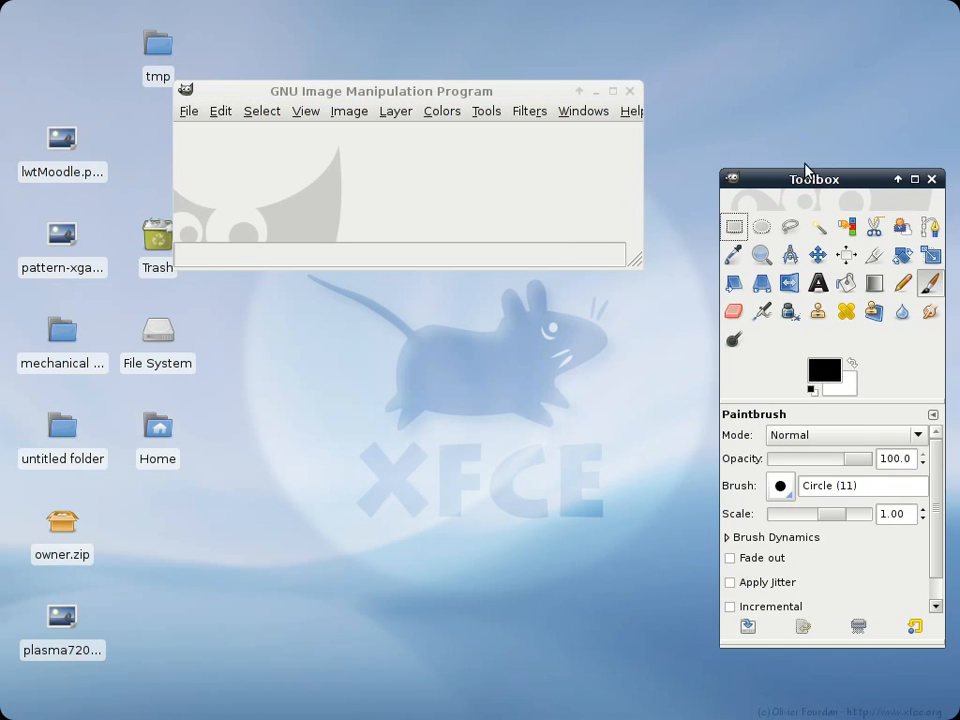
Step: Open the recent image miata.png and fit its window to the screen
{"action": "left_click", "coordinate": [188, 111]}
{"action": "mouse_move", "coordinate": [211, 157]}
{"action": "mouse_move", "coordinate": [322, 232]}
{"action": "left_click", "coordinate": [485, 236]}
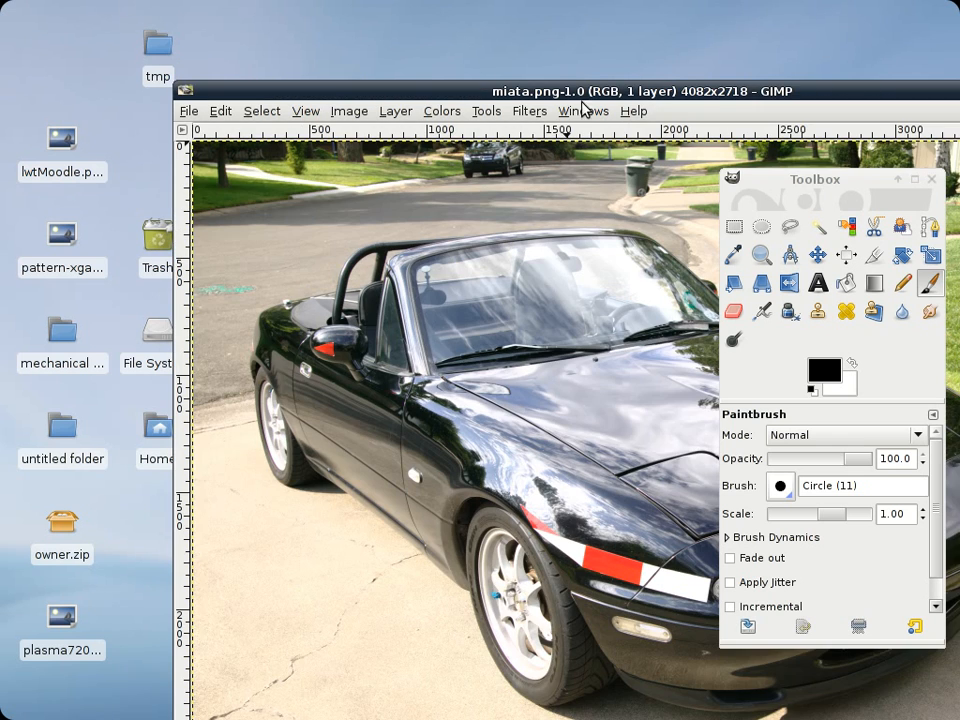
{"action": "left_click_drag", "start_coordinate": [595, 100], "coordinate": [325, 12]}
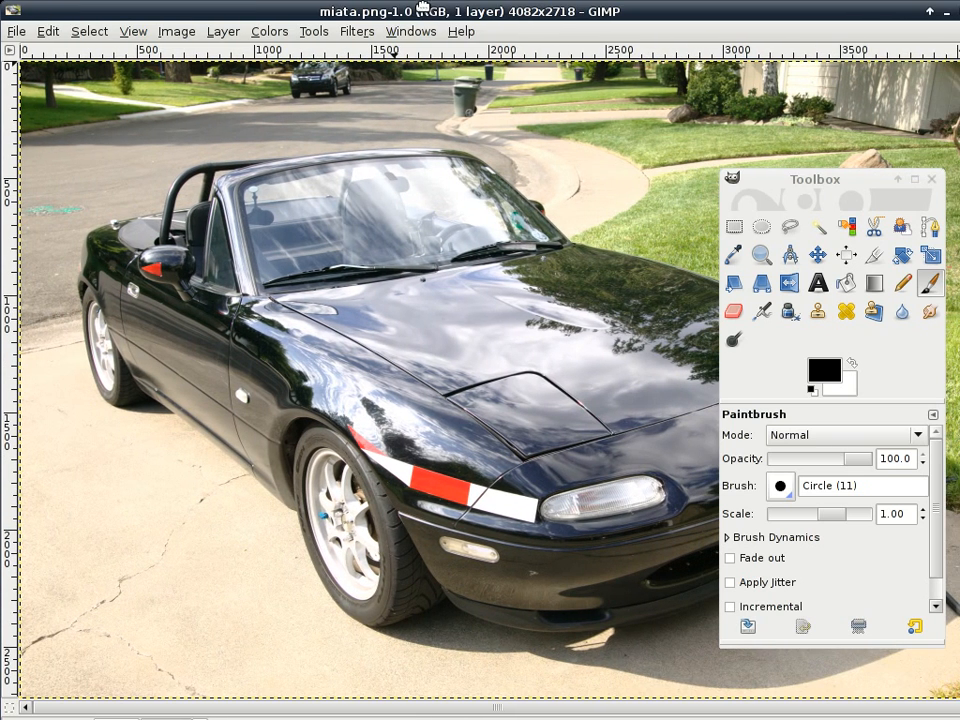
{"action": "mouse_move", "coordinate": [959, 719]}
{"action": "left_mouse_down"}
{"action": "mouse_move", "coordinate": [942, 700]}
{"action": "mouse_move", "coordinate": [948, 707]}
{"action": "left_mouse_up"}
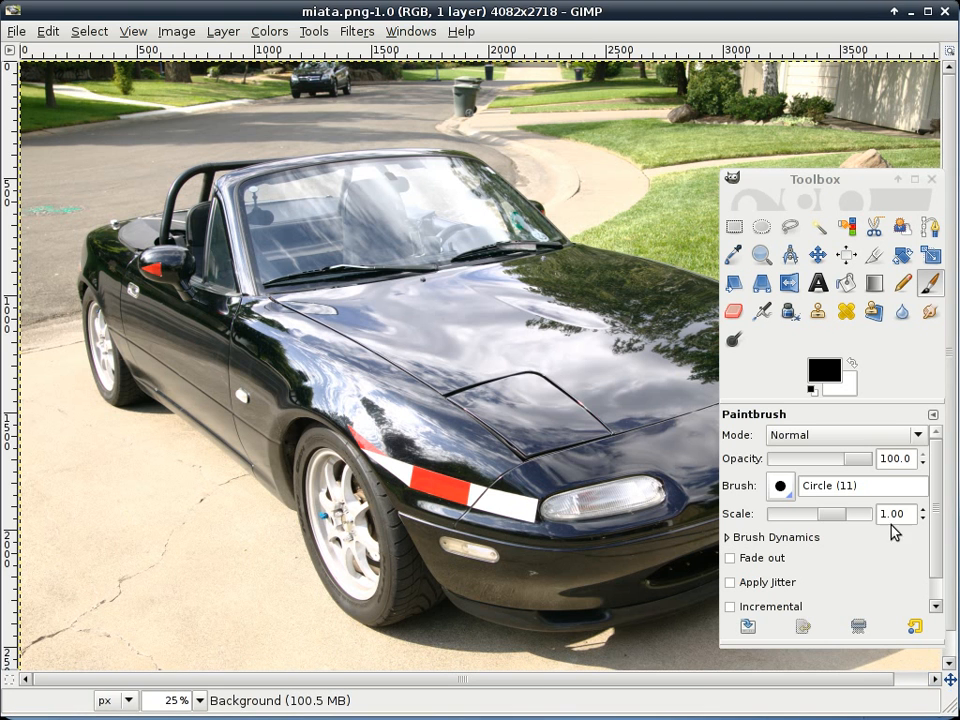
Step: Move the toolbox off the picture to view the whole car, and bring it back
{"action": "left_click", "coordinate": [806, 183]}
{"action": "left_click_drag", "start_coordinate": [808, 186], "coordinate": [959, 165]}
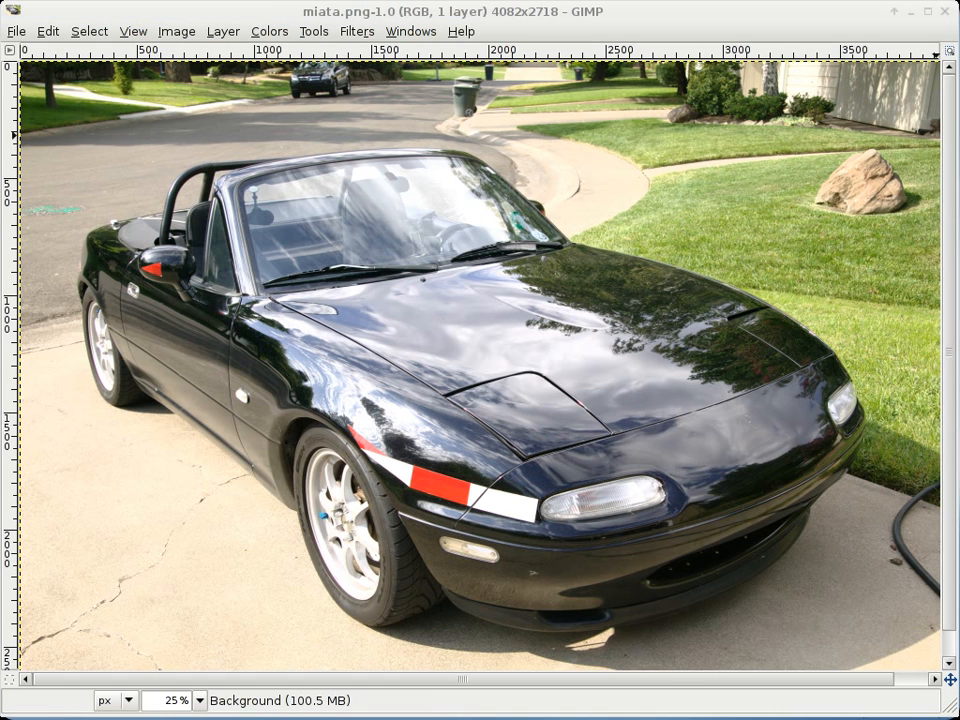
{"action": "left_click_drag", "start_coordinate": [955, 152], "coordinate": [783, 155]}
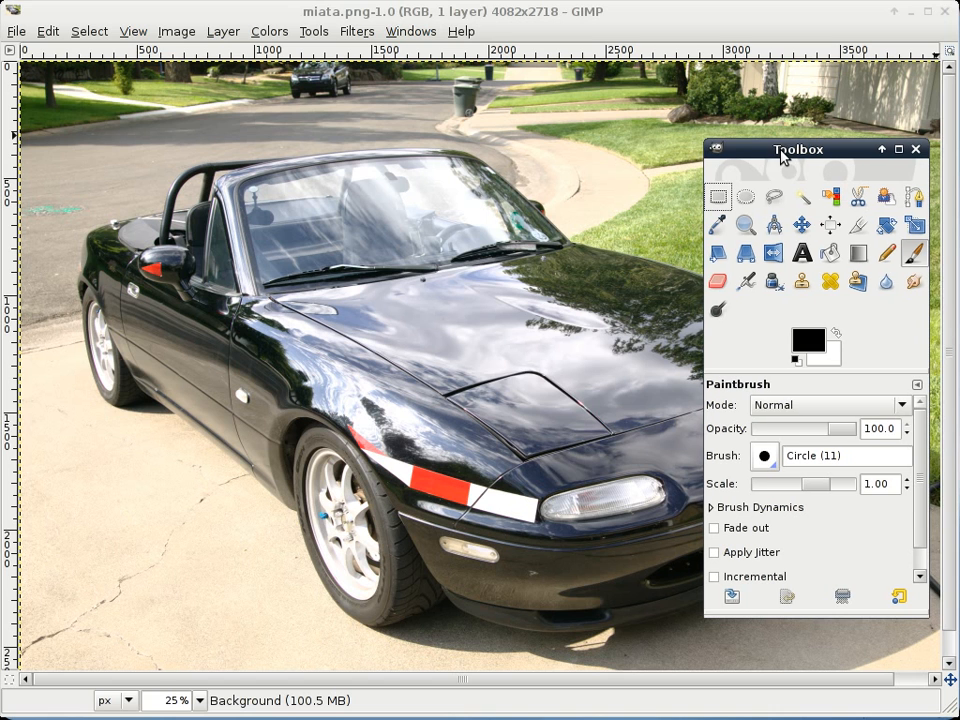
Step: Activate the Free Select tool with feathered edges and set the feather radius to 12.6
{"action": "left_click", "coordinate": [775, 200]}
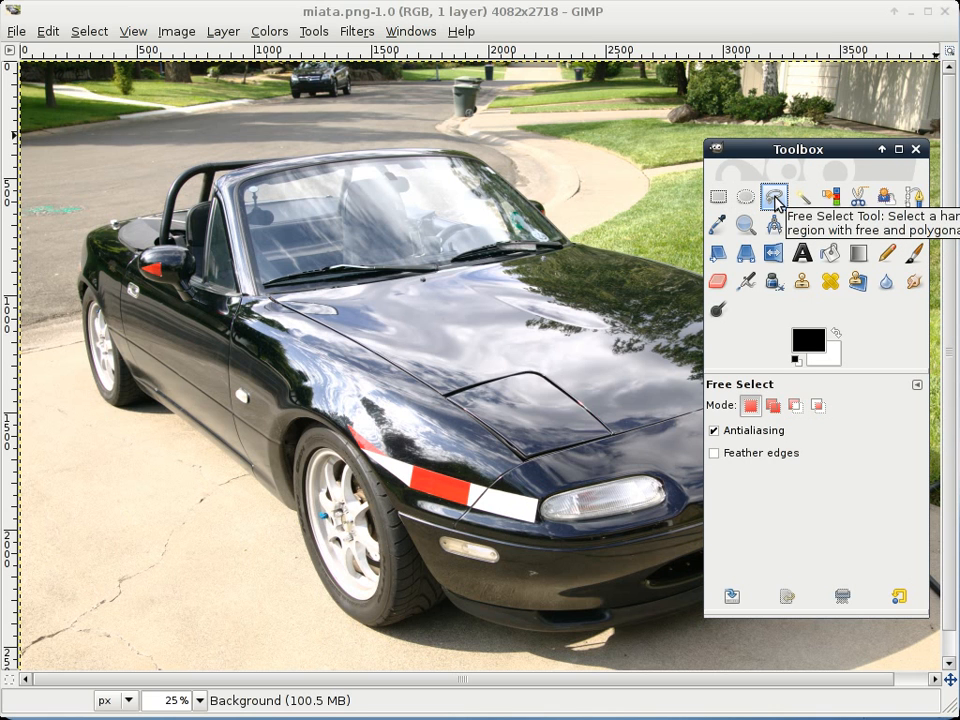
{"action": "left_click", "coordinate": [716, 456]}
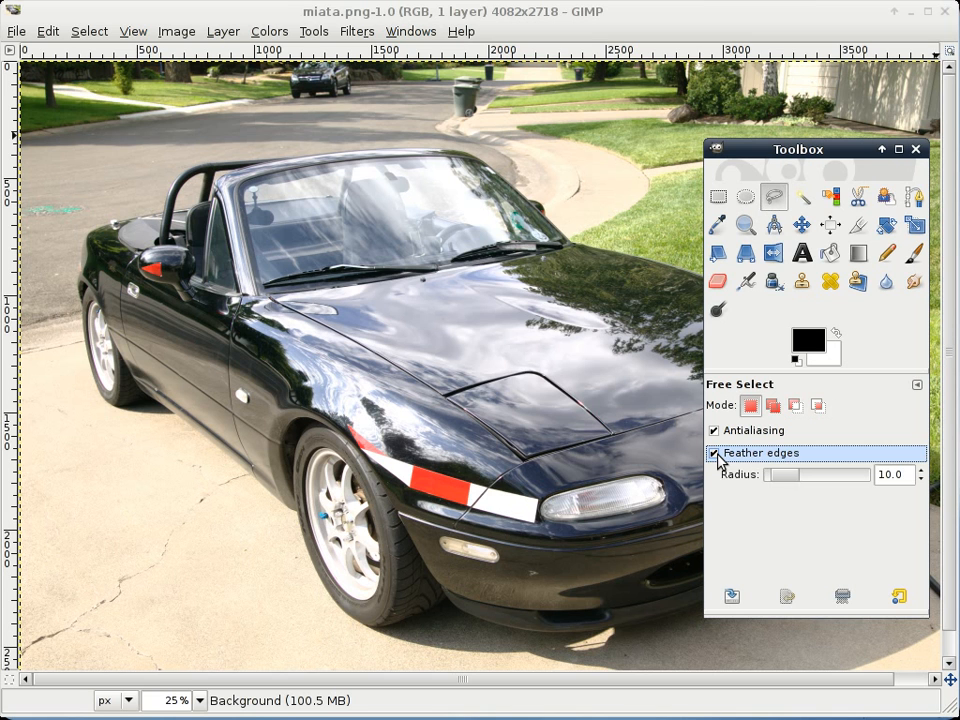
{"action": "left_click", "coordinate": [784, 481]}
{"action": "left_click_drag", "start_coordinate": [784, 481], "coordinate": [780, 481]}
{"action": "left_click", "coordinate": [921, 470]}
{"action": "left_click", "coordinate": [922, 470]}
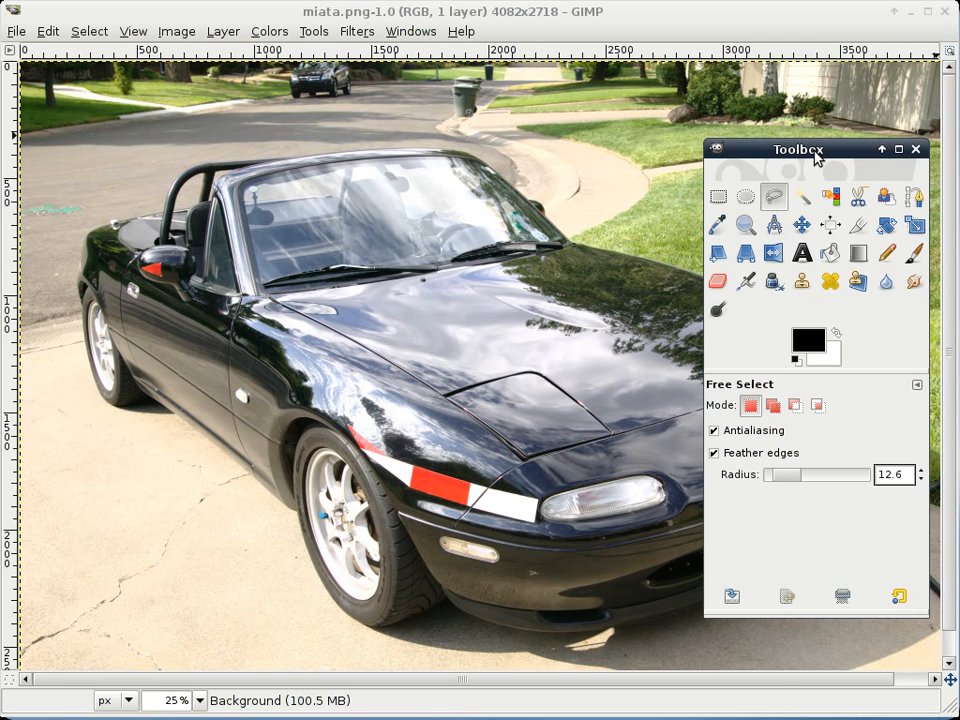
Step: Move the toolbox off the picture and trace a closed freehand selection around the black car's outline
{"action": "left_click_drag", "start_coordinate": [814, 150], "coordinate": [959, 168]}
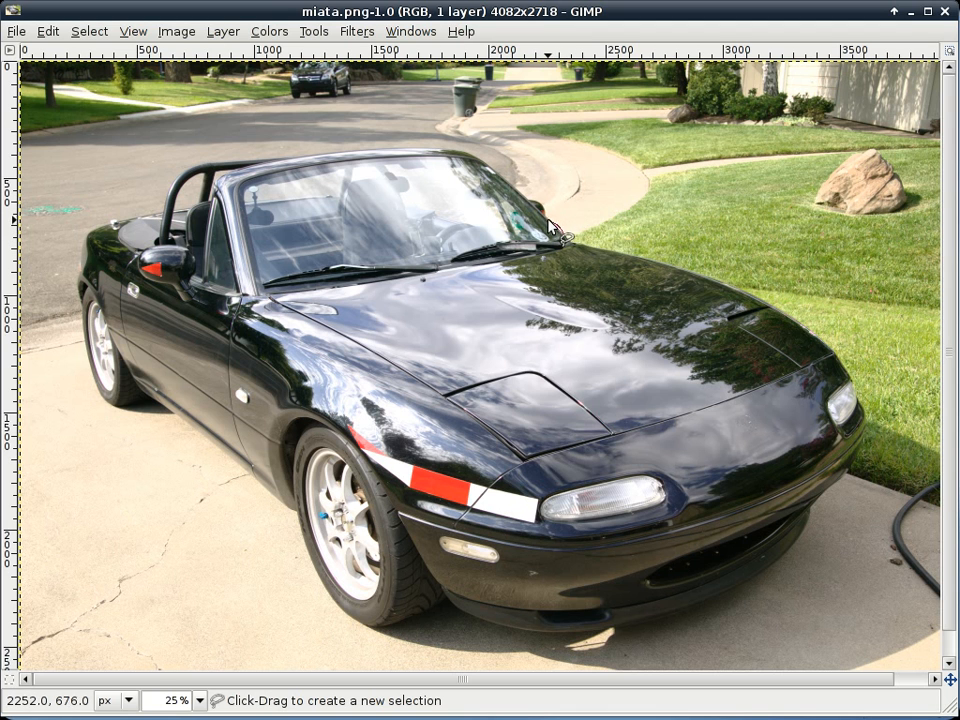
{"action": "mouse_move", "coordinate": [541, 208]}
{"action": "left_mouse_down"}
{"action": "mouse_move", "coordinate": [476, 163]}
{"action": "mouse_move", "coordinate": [401, 148]}
{"action": "left_mouse_up"}
{"action": "mouse_move", "coordinate": [330, 153]}
{"action": "left_mouse_down"}
{"action": "mouse_move", "coordinate": [221, 158]}
{"action": "mouse_move", "coordinate": [172, 174]}
{"action": "mouse_move", "coordinate": [157, 210]}
{"action": "mouse_move", "coordinate": [88, 236]}
{"action": "mouse_move", "coordinate": [74, 269]}
{"action": "mouse_move", "coordinate": [87, 381]}
{"action": "mouse_move", "coordinate": [102, 406]}
{"action": "mouse_move", "coordinate": [166, 416]}
{"action": "mouse_move", "coordinate": [302, 525]}
{"action": "mouse_move", "coordinate": [329, 591]}
{"action": "mouse_move", "coordinate": [357, 622]}
{"action": "left_mouse_up"}
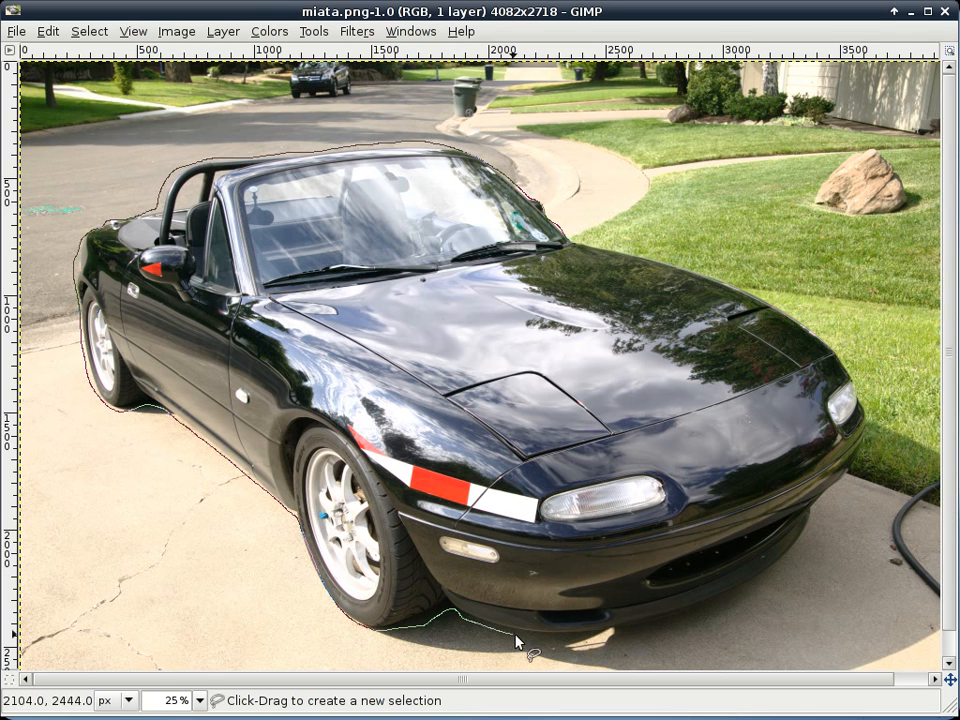
{"action": "left_click_drag", "start_coordinate": [555, 638], "coordinate": [588, 635]}
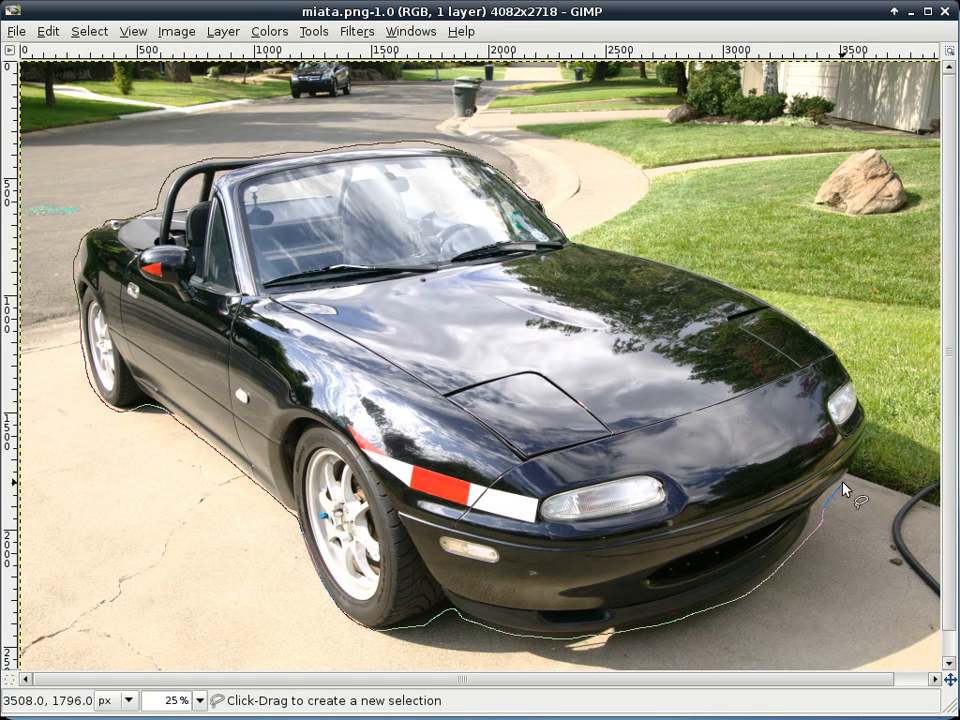
{"action": "left_click_drag", "start_coordinate": [853, 476], "coordinate": [862, 466]}
{"action": "left_click_drag", "start_coordinate": [850, 360], "coordinate": [748, 288]}
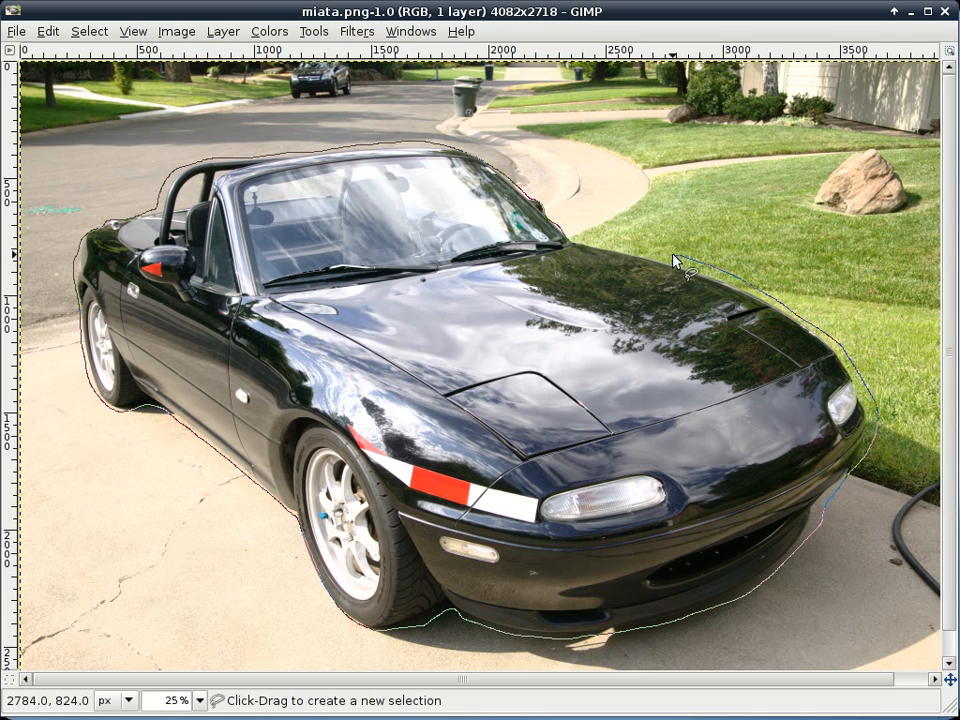
{"action": "left_click_drag", "start_coordinate": [616, 249], "coordinate": [578, 243]}
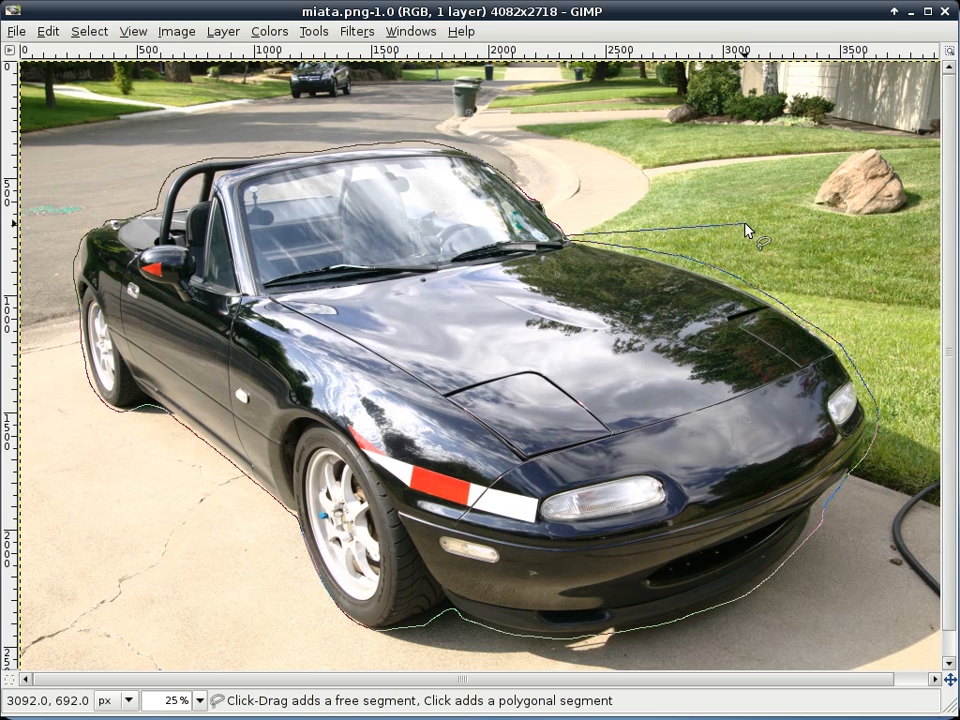
{"action": "scroll", "coordinate": [745, 230], "scroll_direction": "up", "scroll_amount": 3}
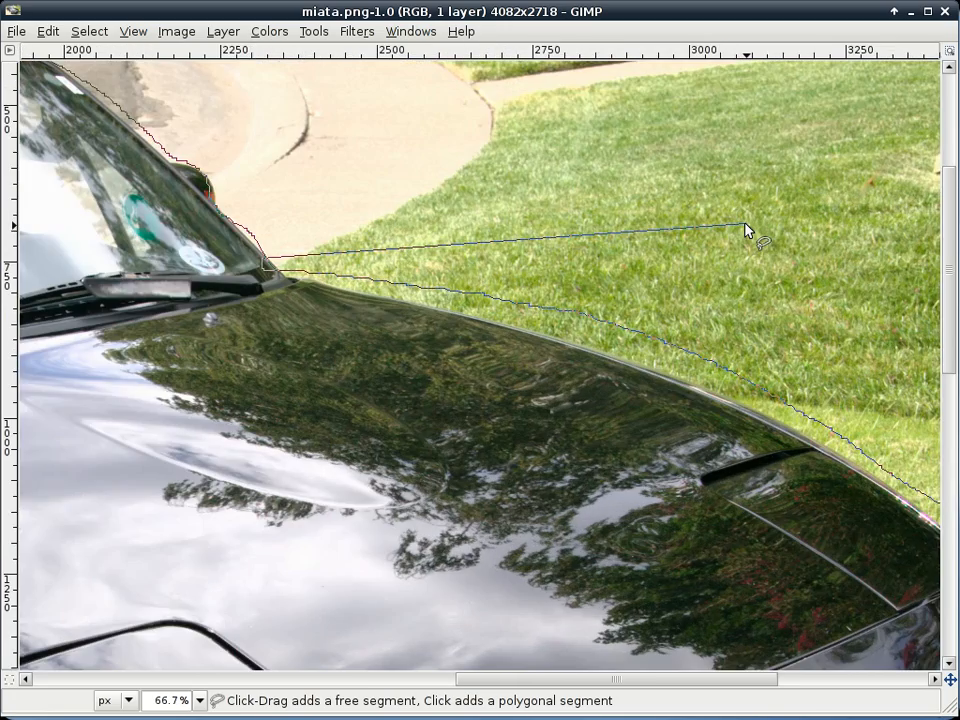
{"action": "left_click", "coordinate": [277, 273]}
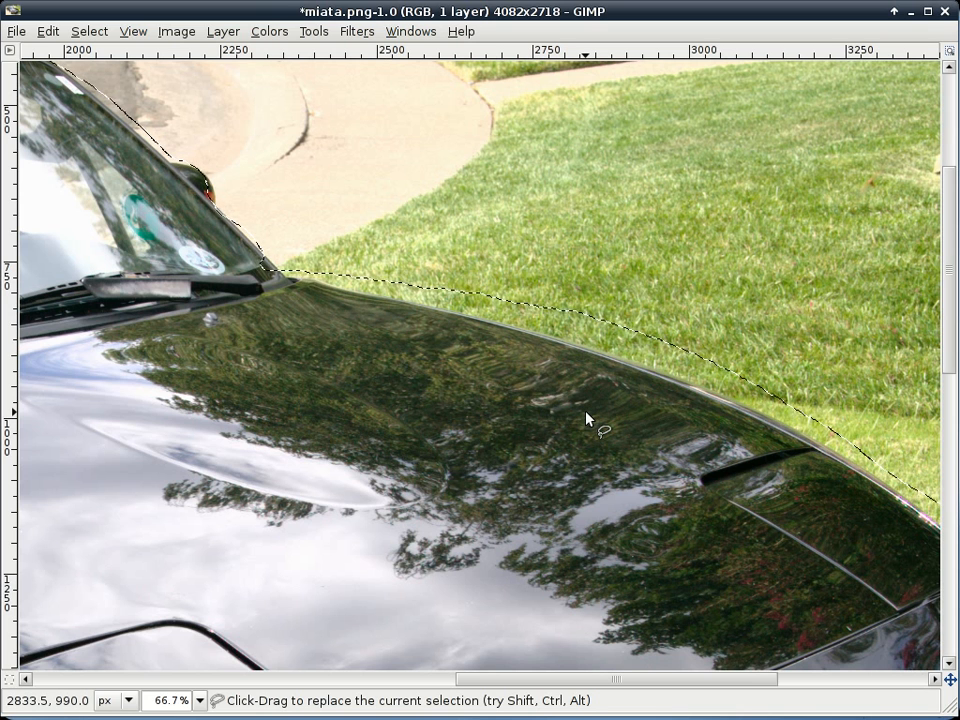
Step: Invert the selection so that it covers the background around the car
{"action": "key", "text": "ctrl"}
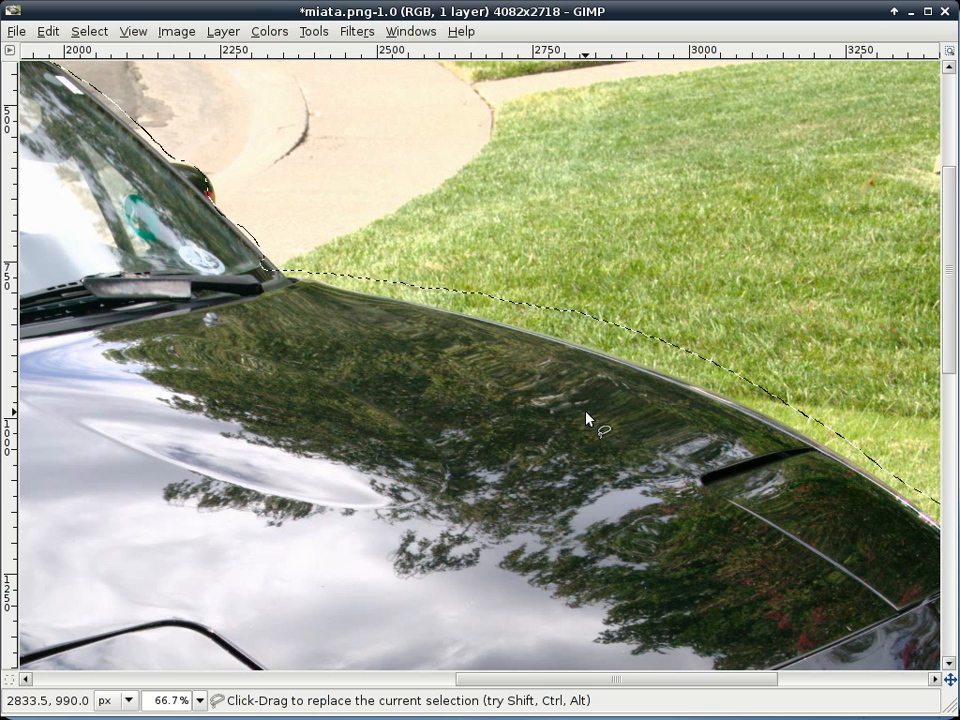
{"action": "key", "text": "ctrl"}
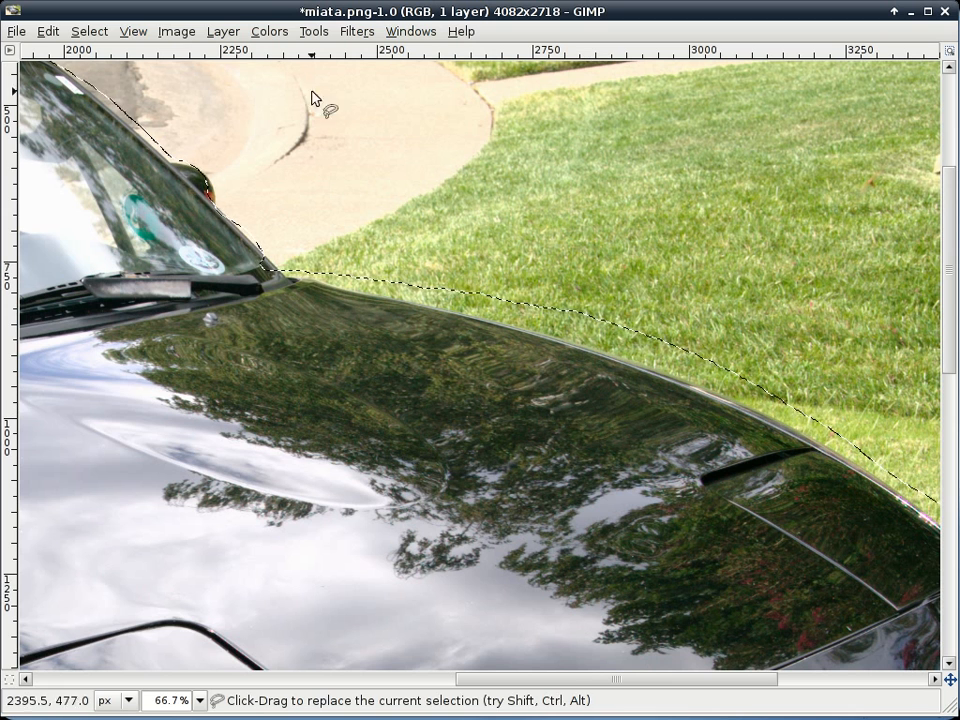
{"action": "left_click", "coordinate": [130, 34]}
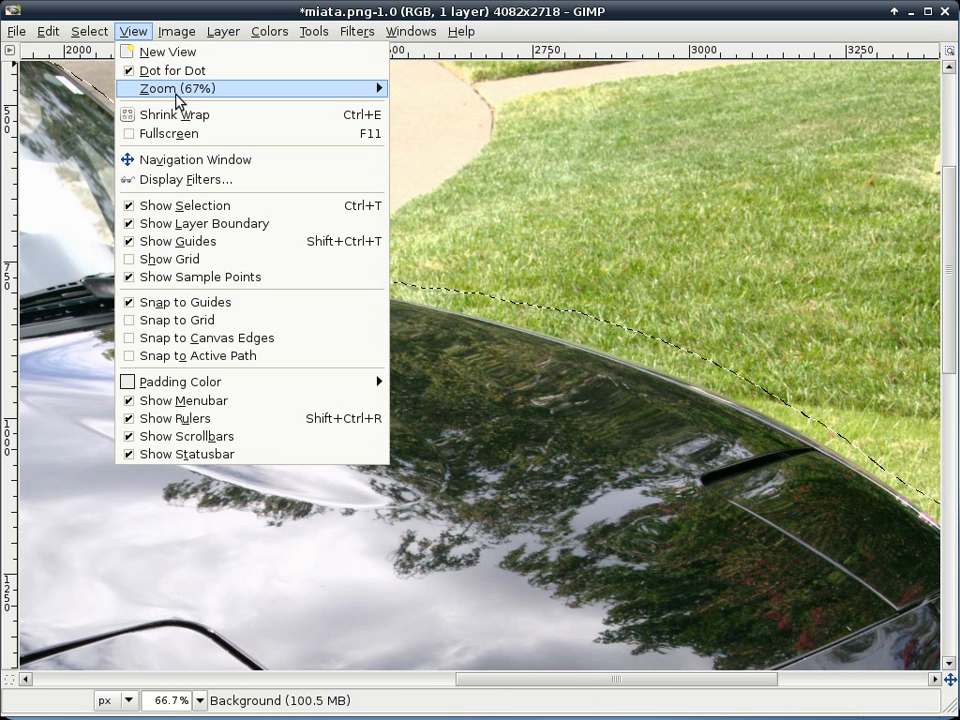
{"action": "mouse_move", "coordinate": [181, 100]}
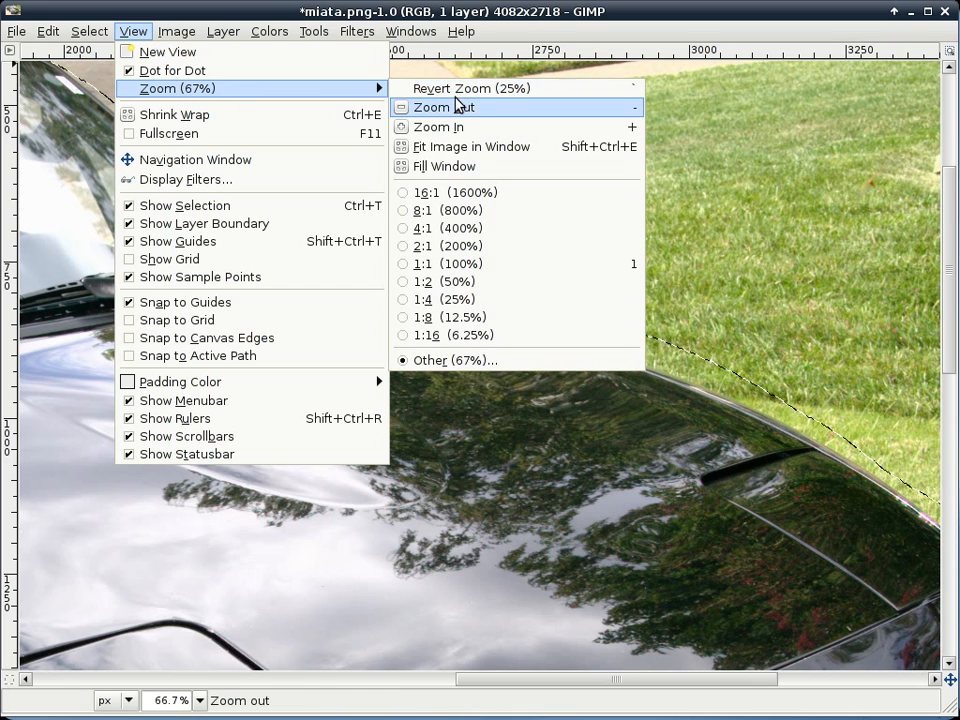
{"action": "left_click", "coordinate": [463, 146]}
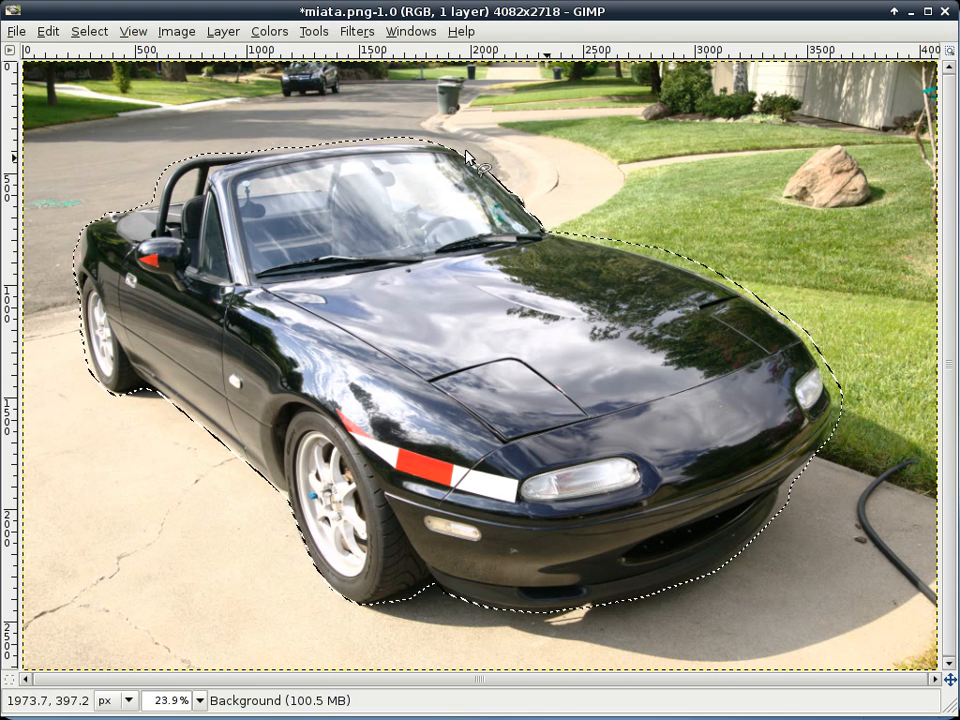
{"action": "left_click", "coordinate": [75, 37]}
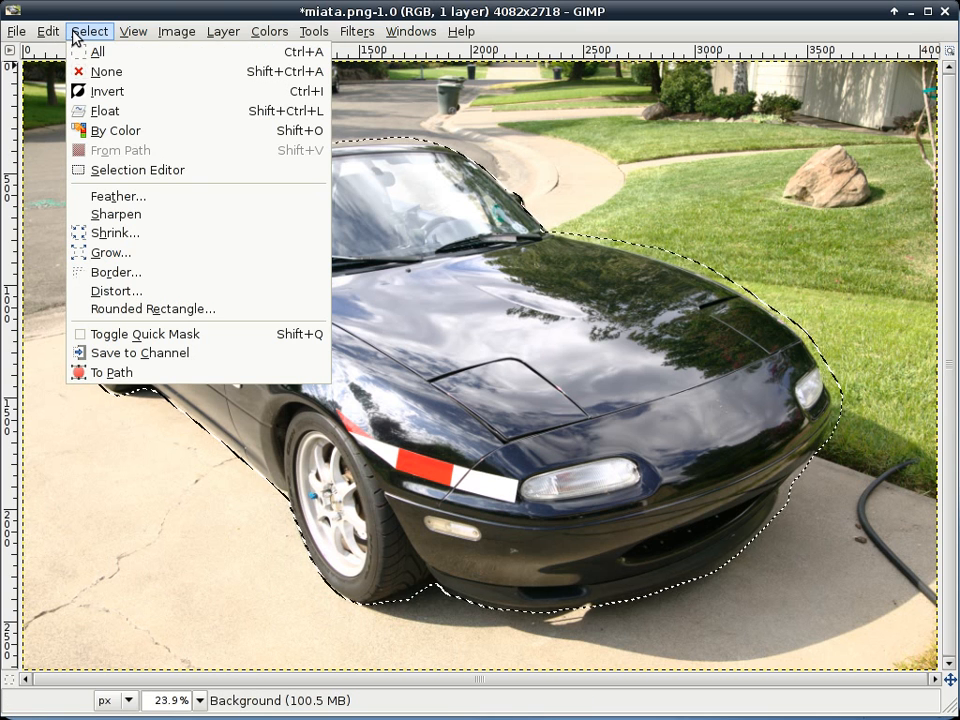
{"action": "left_click", "coordinate": [107, 90]}
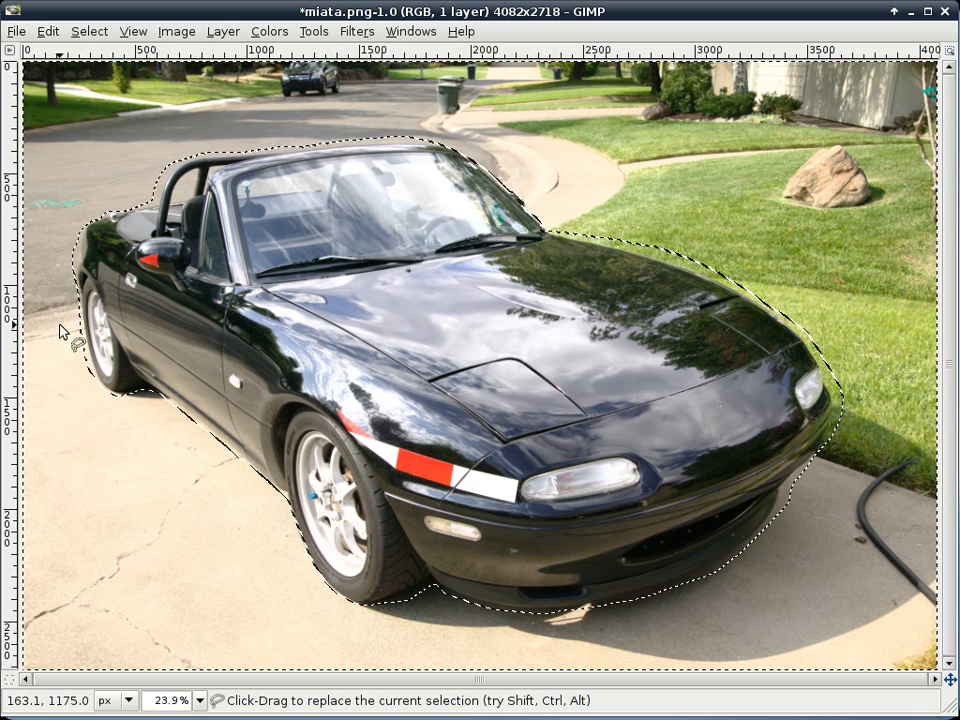
Step: Add an alpha channel to the layer and clear the selected background to transparency
{"action": "left_click", "coordinate": [49, 33]}
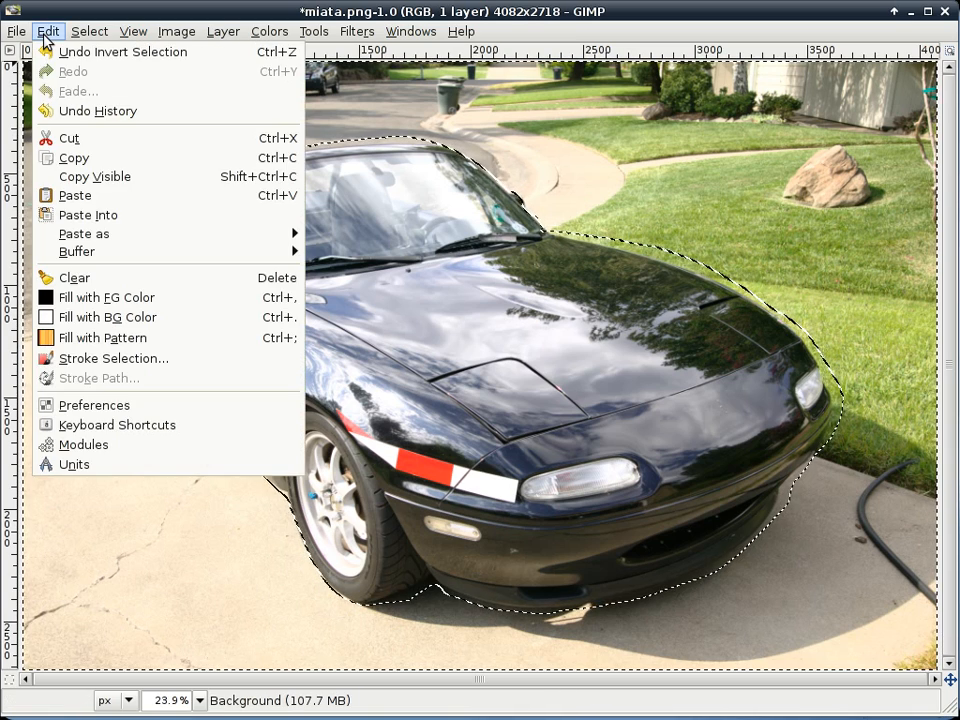
{"action": "mouse_move", "coordinate": [225, 35]}
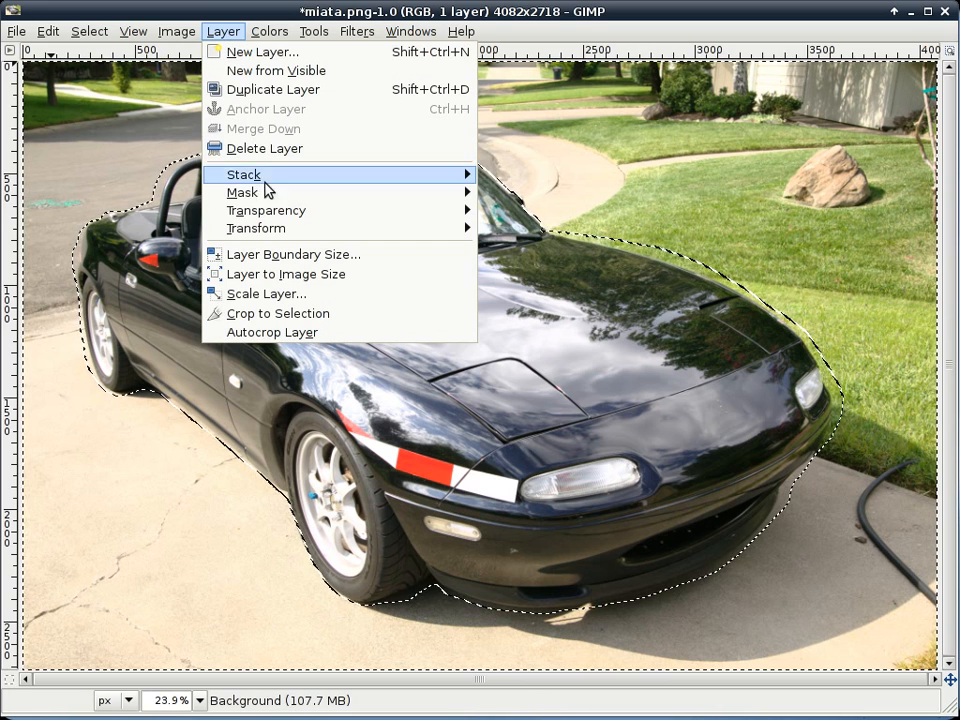
{"action": "mouse_move", "coordinate": [305, 212]}
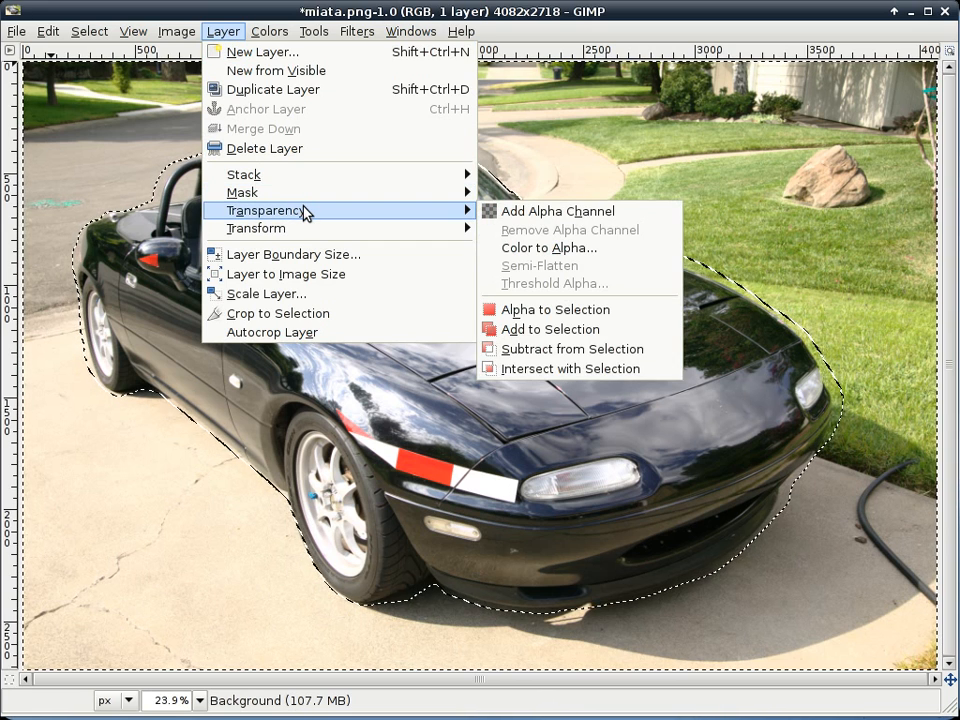
{"action": "left_click", "coordinate": [517, 212]}
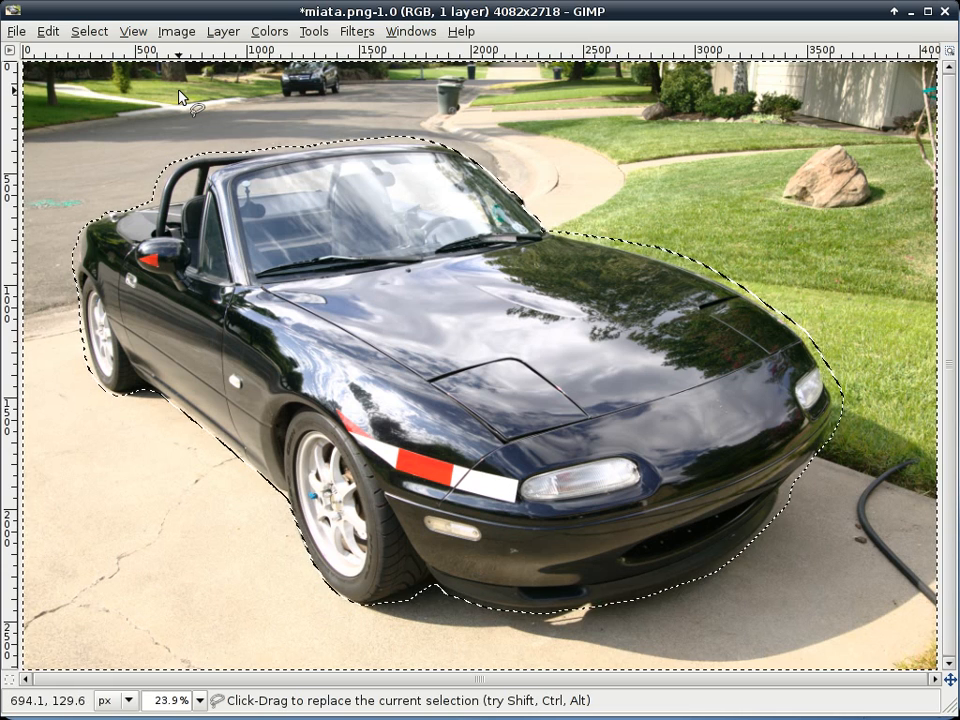
{"action": "left_click", "coordinate": [60, 38]}
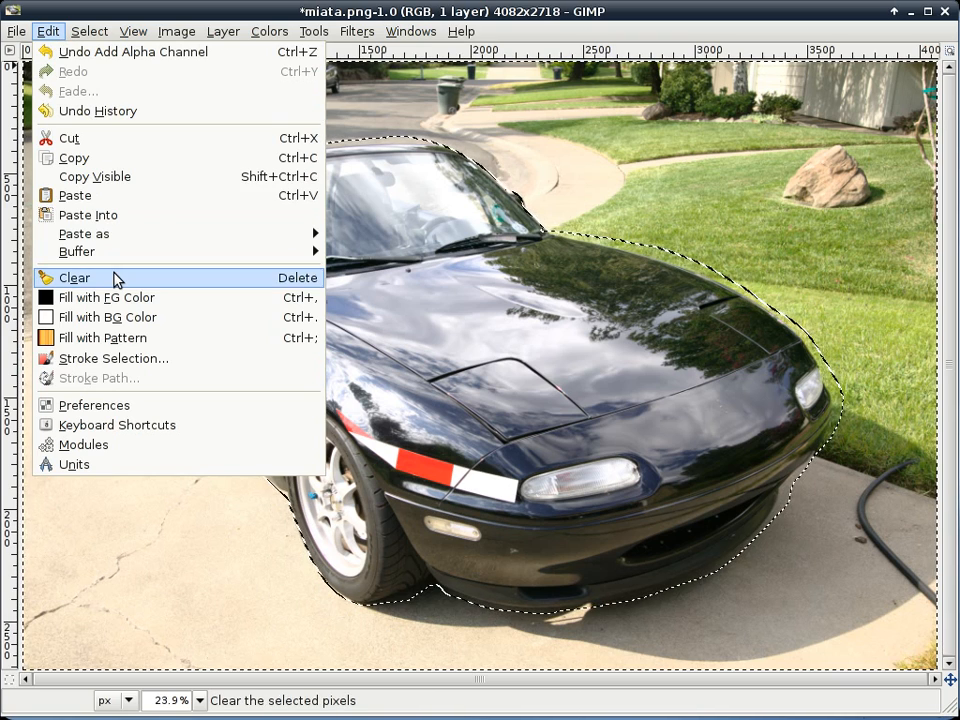
{"action": "left_click", "coordinate": [117, 279]}
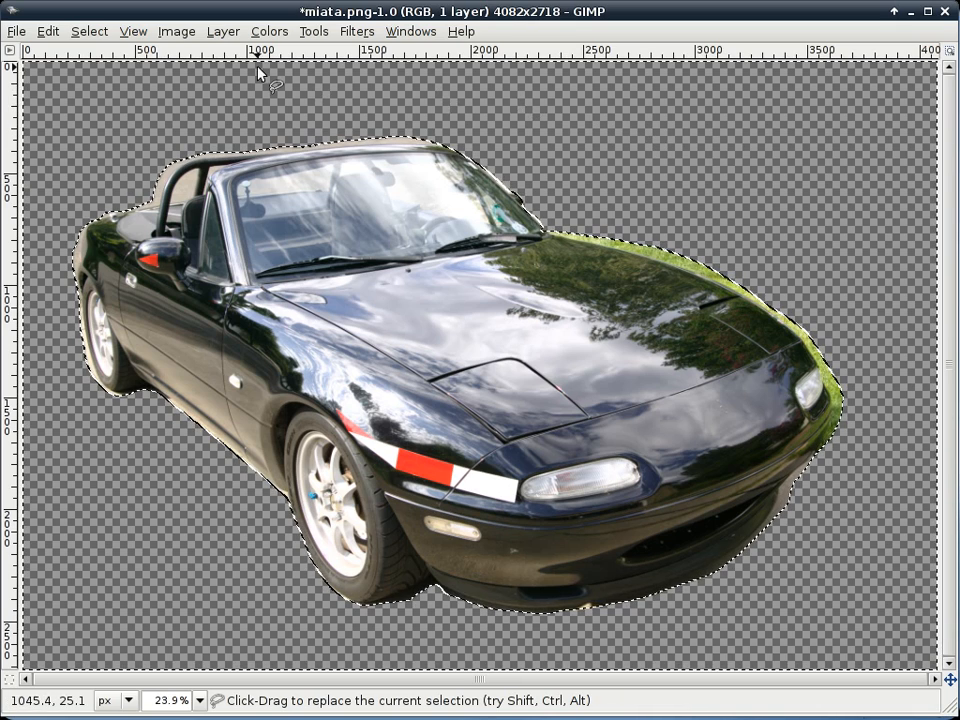
Step: Autocrop the image to remove the empty transparent margins around the car
{"action": "left_click", "coordinate": [178, 32]}
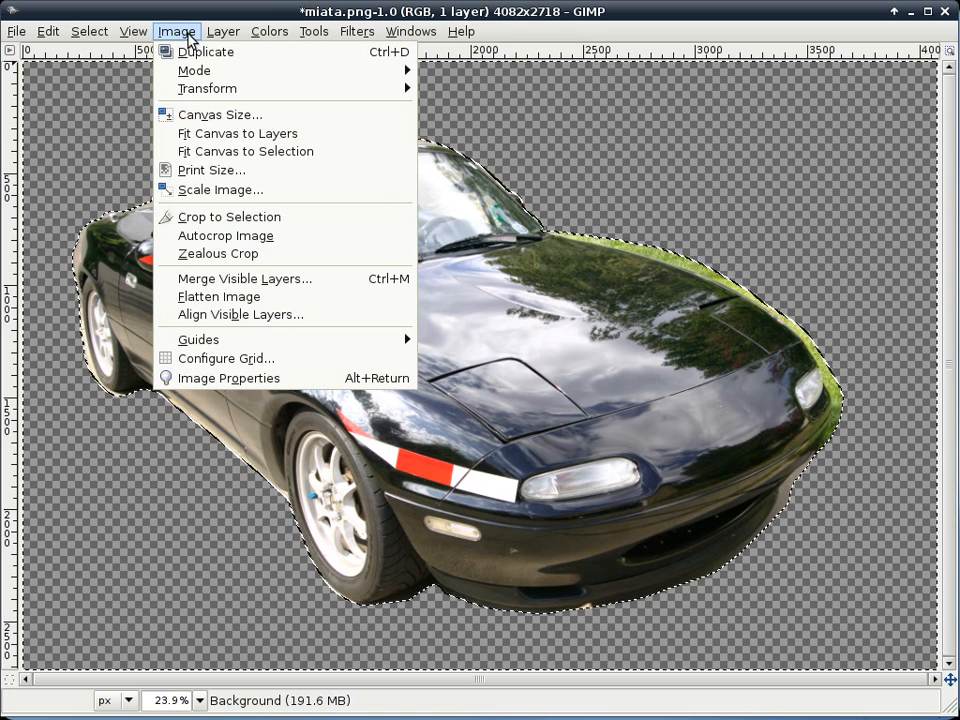
{"action": "left_click", "coordinate": [231, 218]}
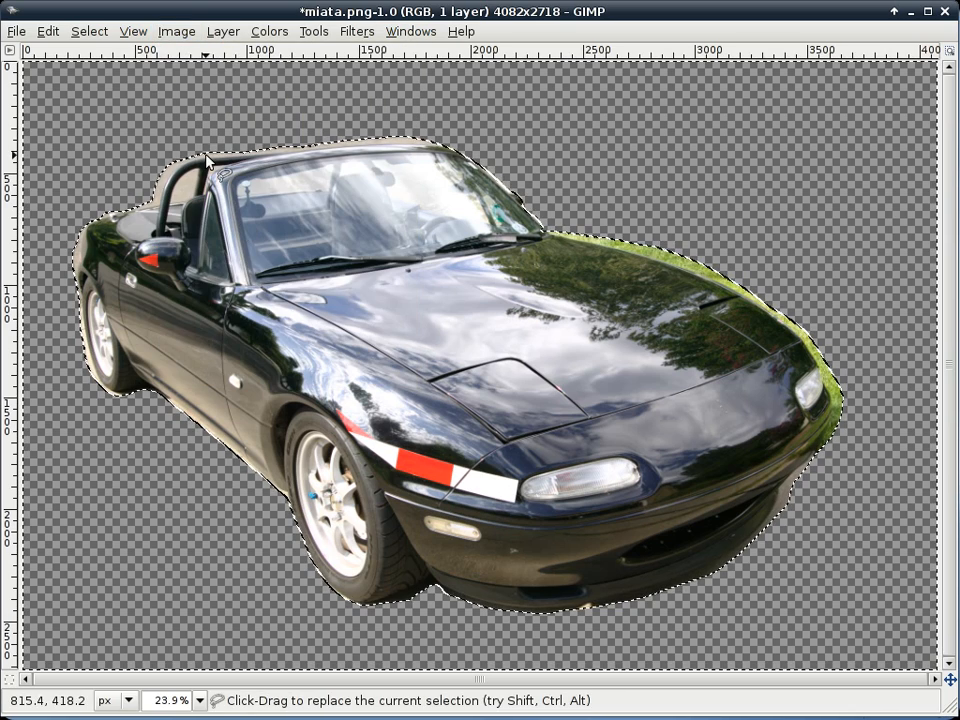
{"action": "left_click", "coordinate": [174, 33]}
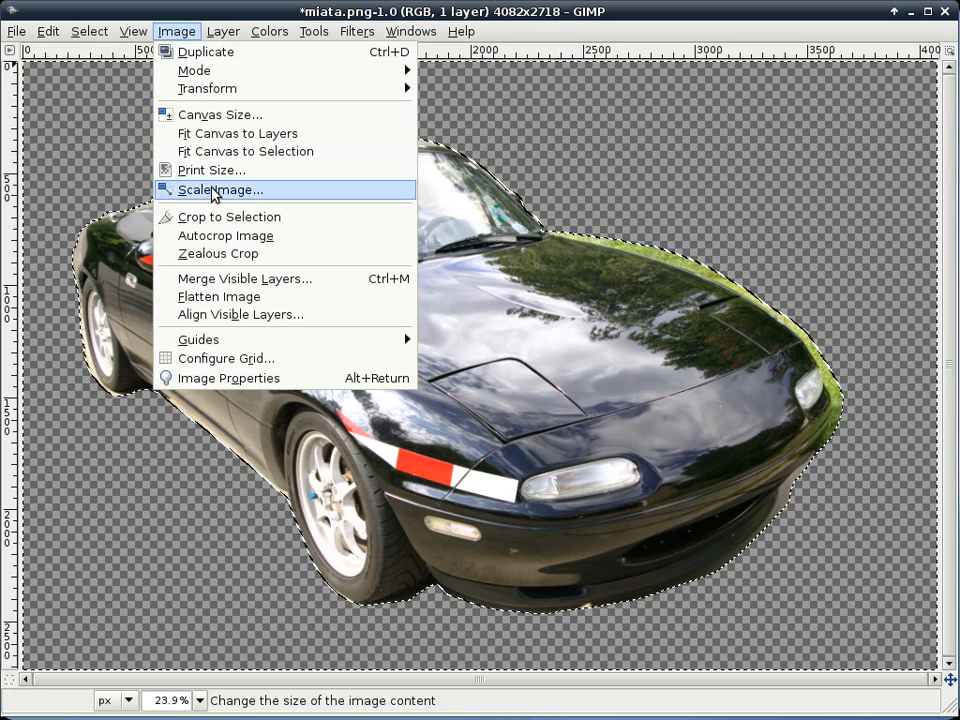
{"action": "left_click", "coordinate": [222, 236]}
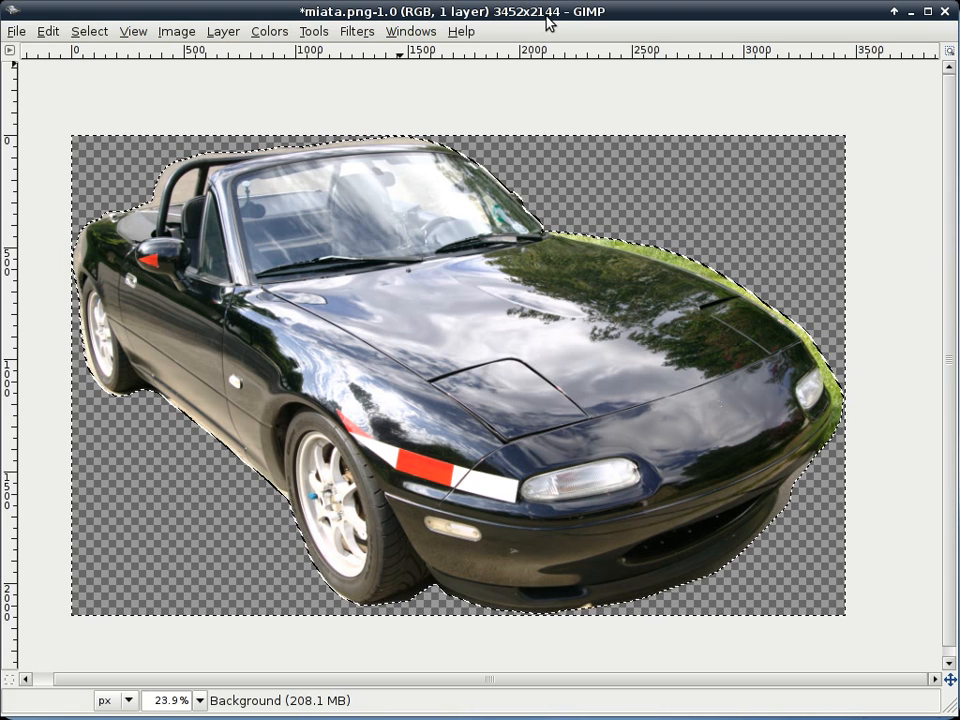
Step: Scale the cropped image to 800 pixels wide with proportions linked and view it at 100%
{"action": "left_click", "coordinate": [186, 36]}
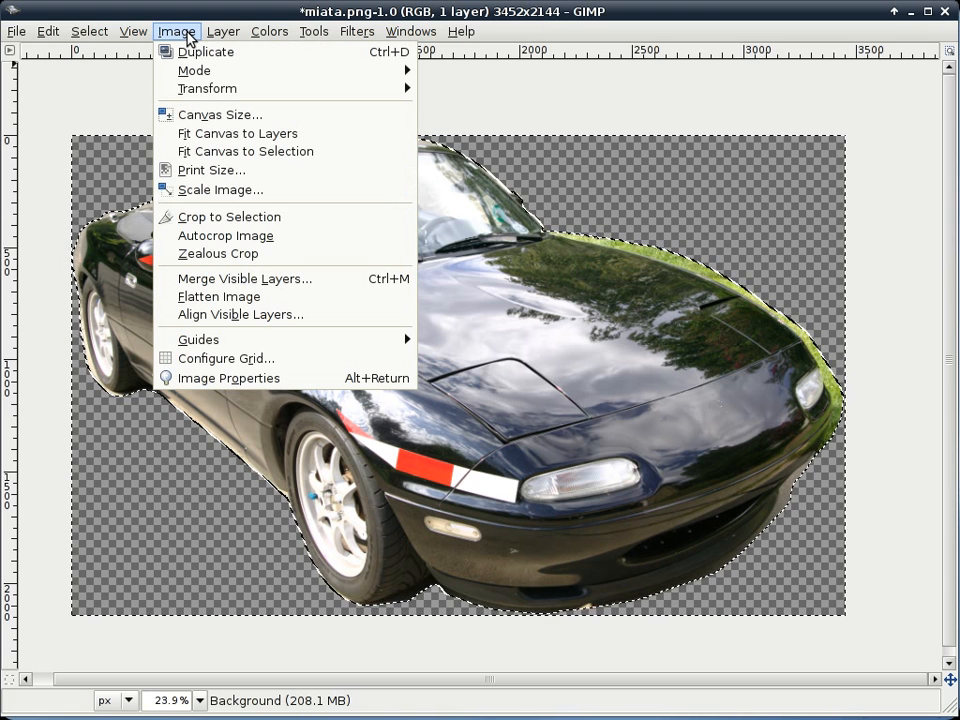
{"action": "left_click", "coordinate": [220, 192]}
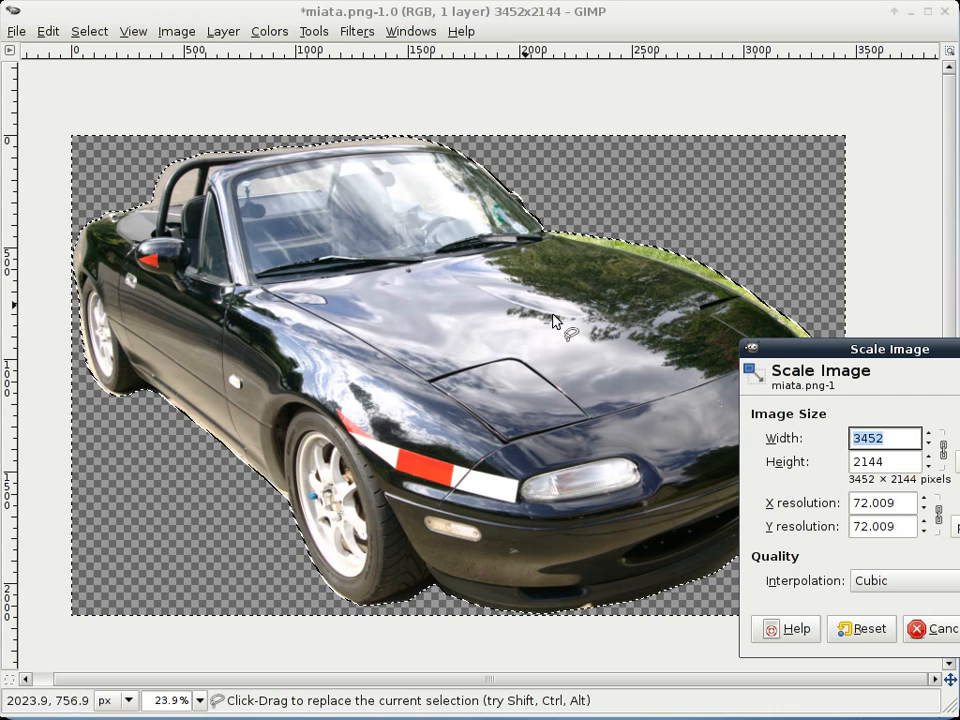
{"action": "left_click_drag", "start_coordinate": [870, 355], "coordinate": [480, 248]}
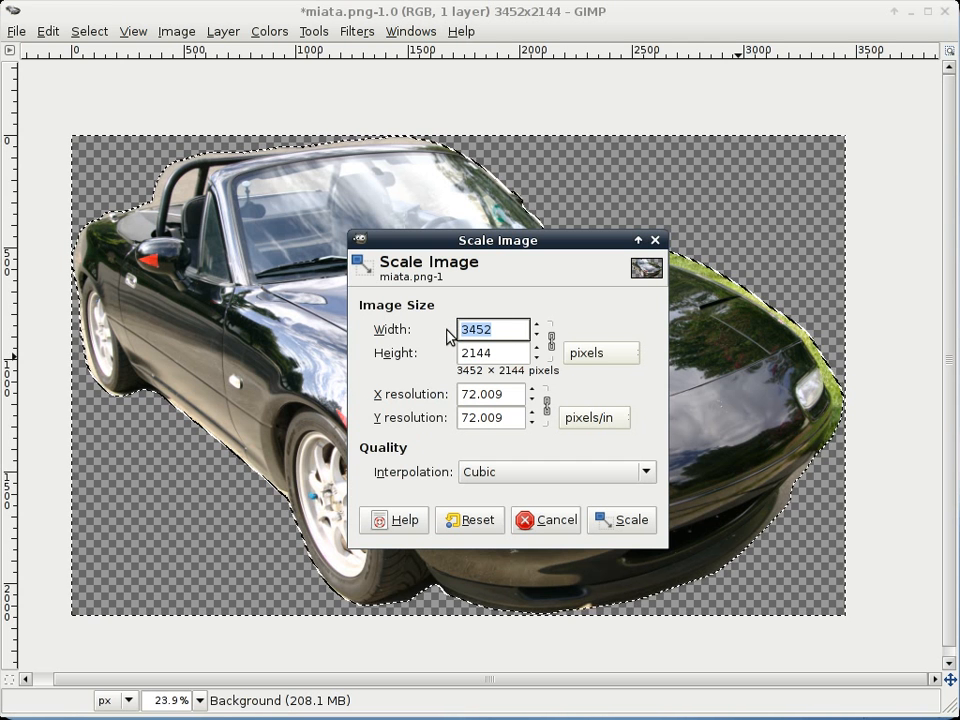
{"action": "type", "text": "800"}
{"action": "key", "text": "Tab"}
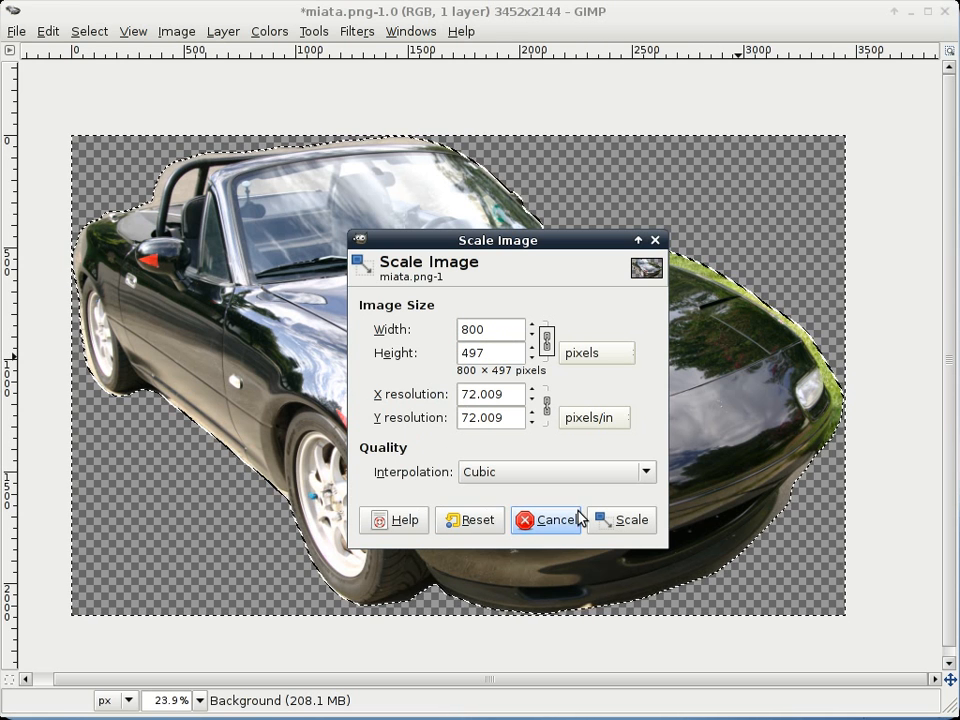
{"action": "left_click", "coordinate": [618, 521]}
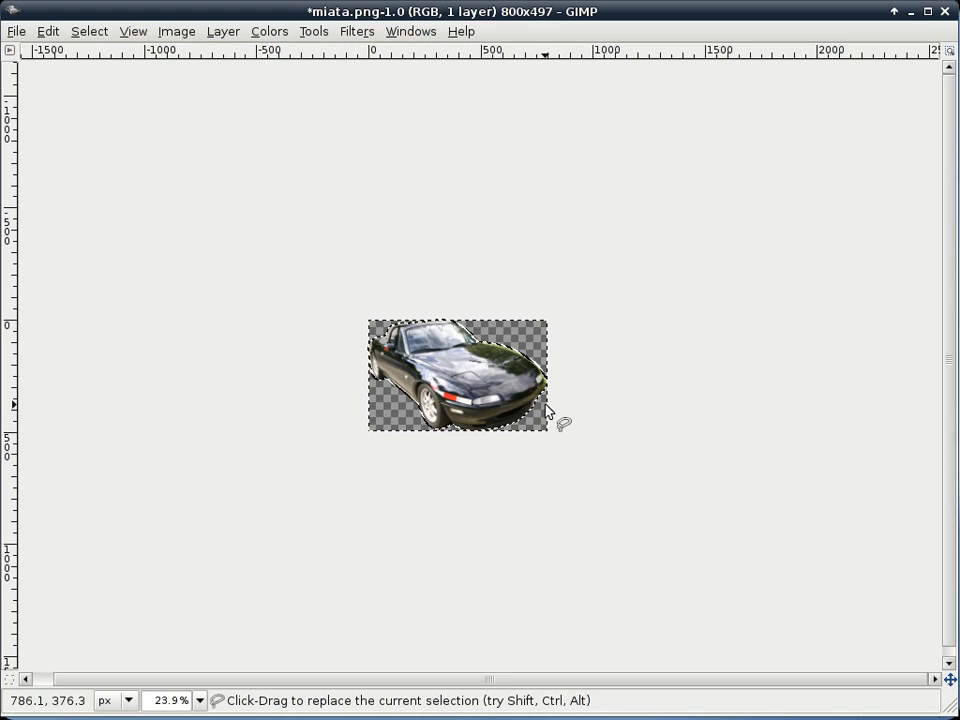
{"action": "key", "text": "1"}
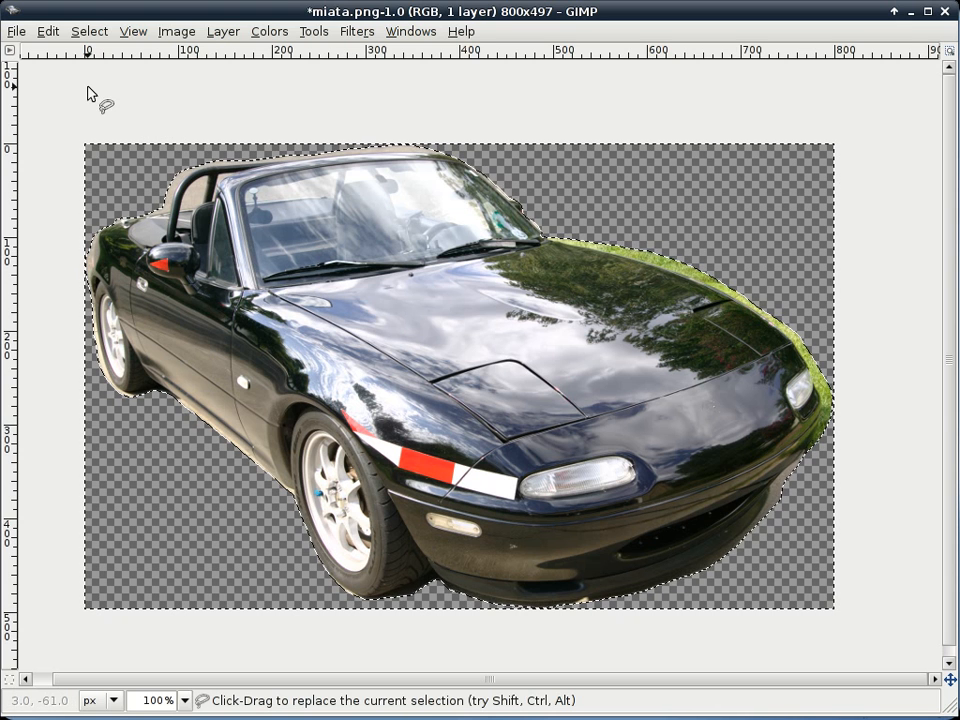
Step: Save the image as miata.png in the tmp folder in PNG format, replacing the existing file
{"action": "left_click", "coordinate": [17, 34]}
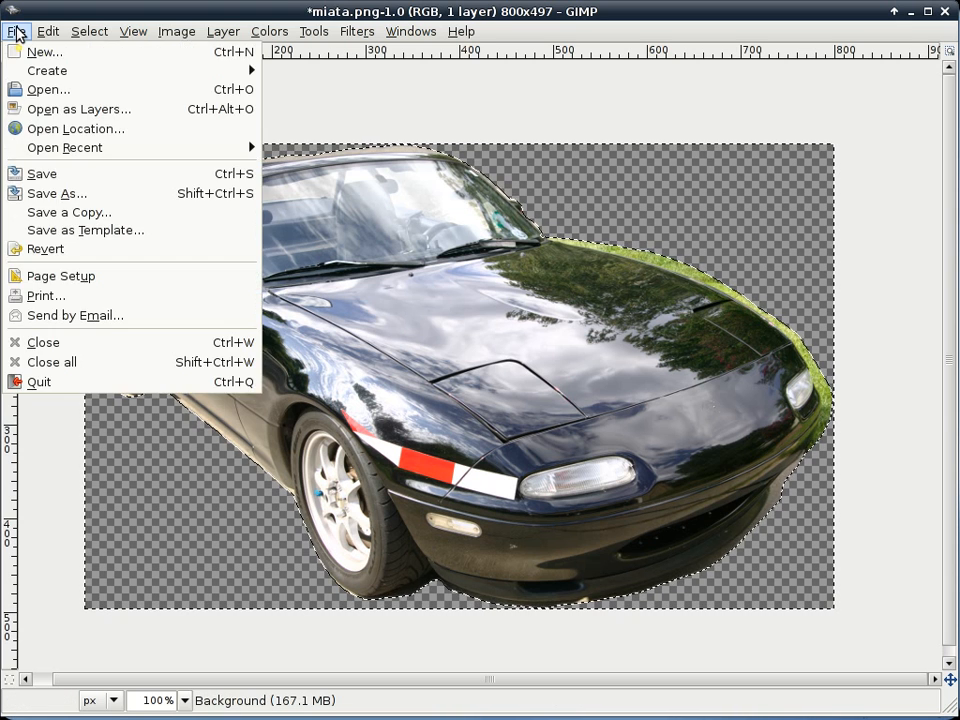
{"action": "left_click", "coordinate": [71, 194]}
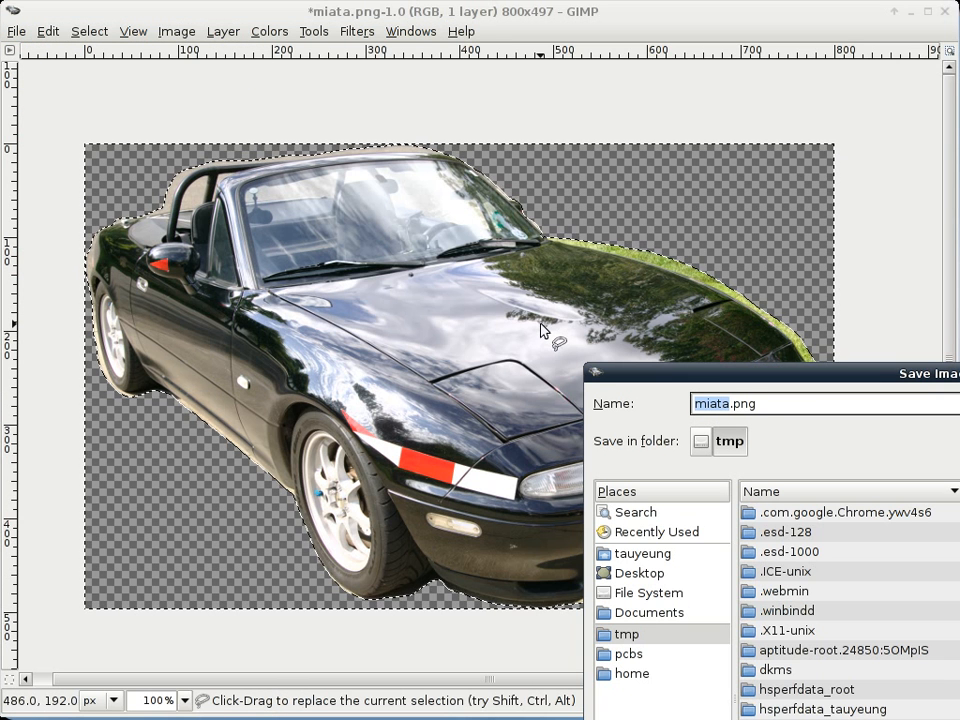
{"action": "key", "text": "End"}
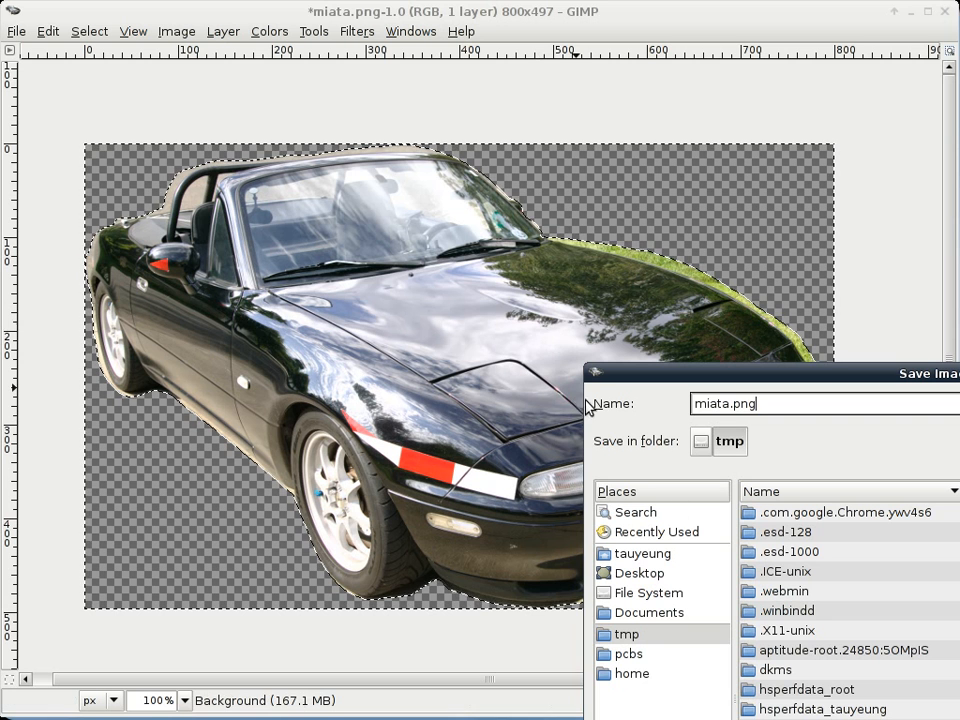
{"action": "key", "text": "Return"}
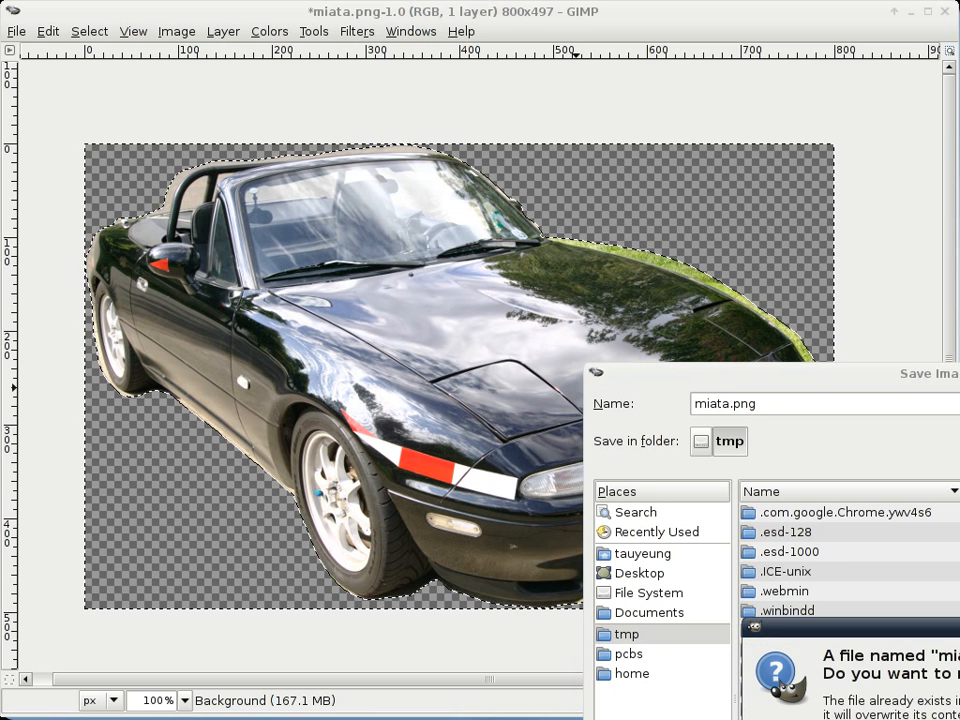
{"action": "key", "text": "Return"}
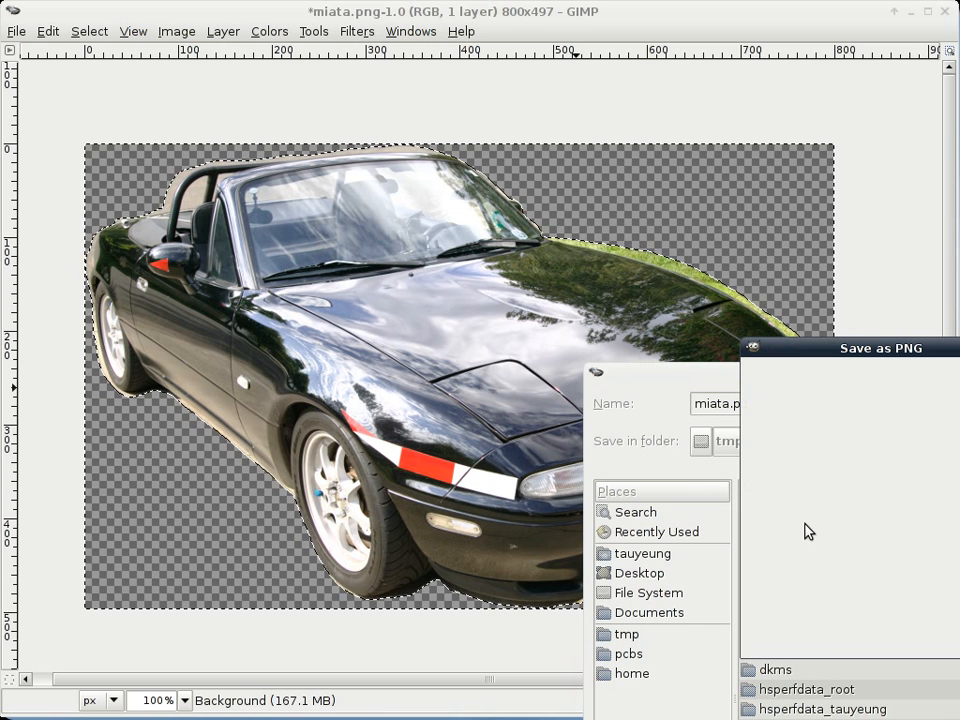
{"action": "left_click", "coordinate": [800, 423]}
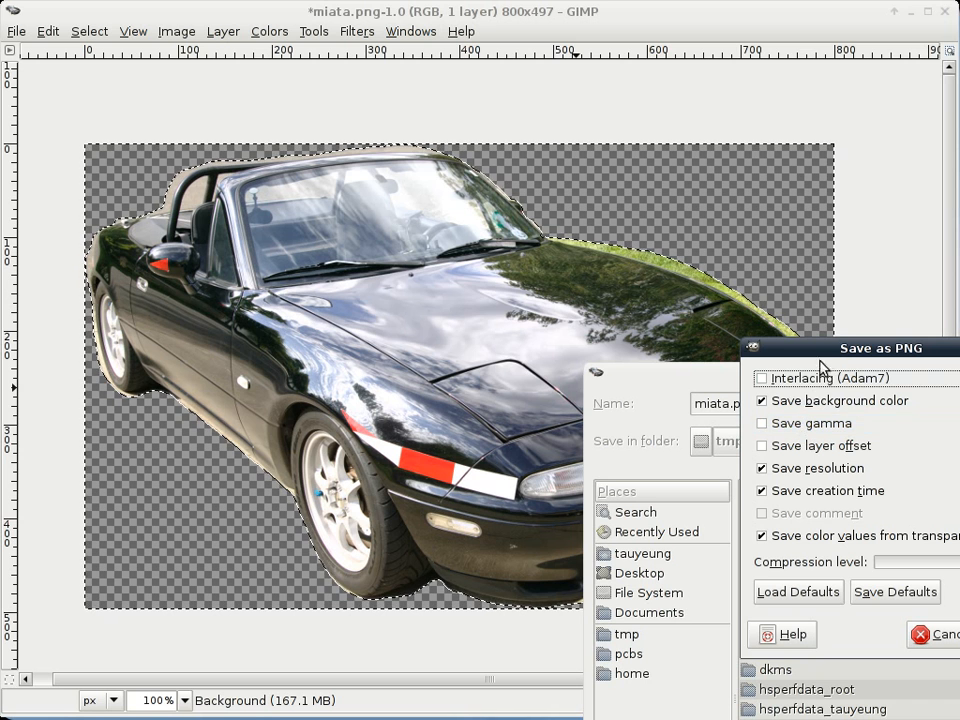
{"action": "left_click_drag", "start_coordinate": [828, 348], "coordinate": [343, 139]}
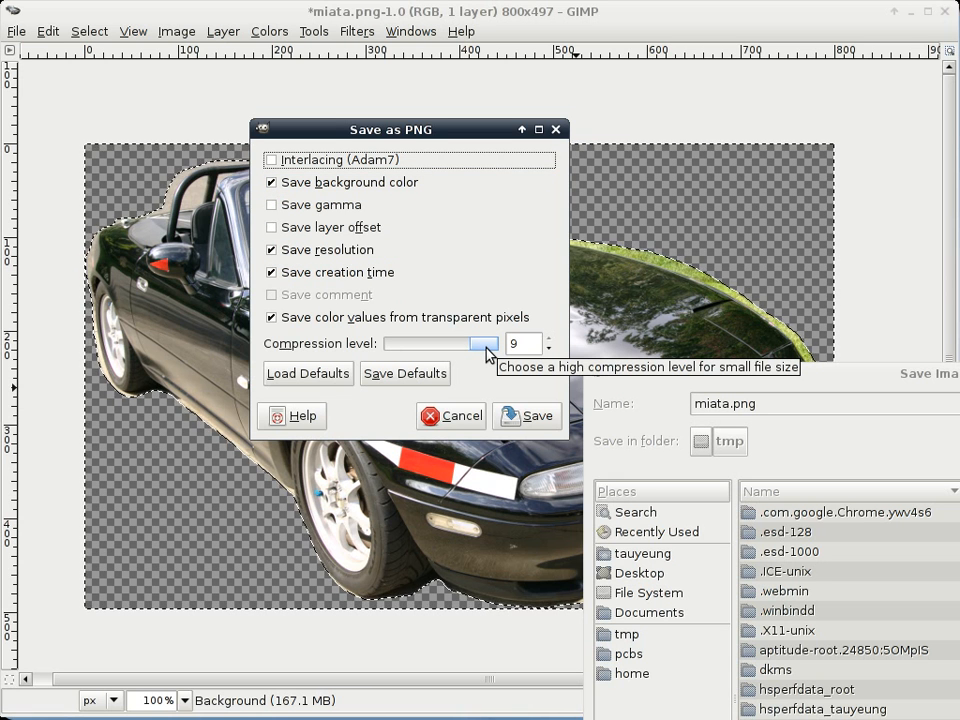
{"action": "left_click", "coordinate": [523, 416]}
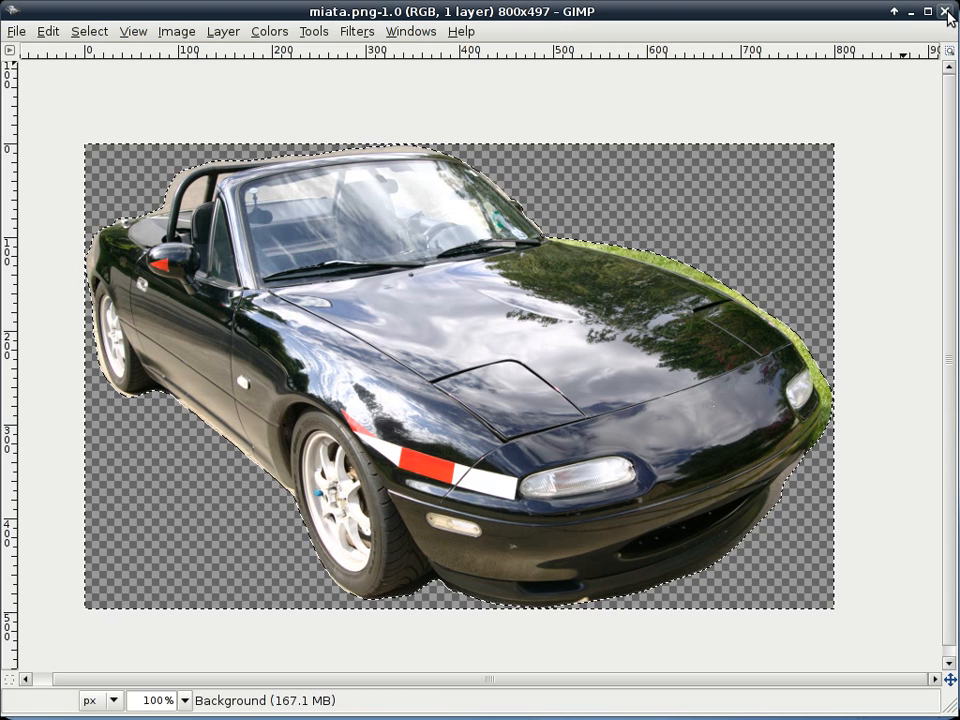
Step: Quit GIMP and launch LibreOffice Impress with a blank presentation
{"action": "left_click", "coordinate": [17, 31]}
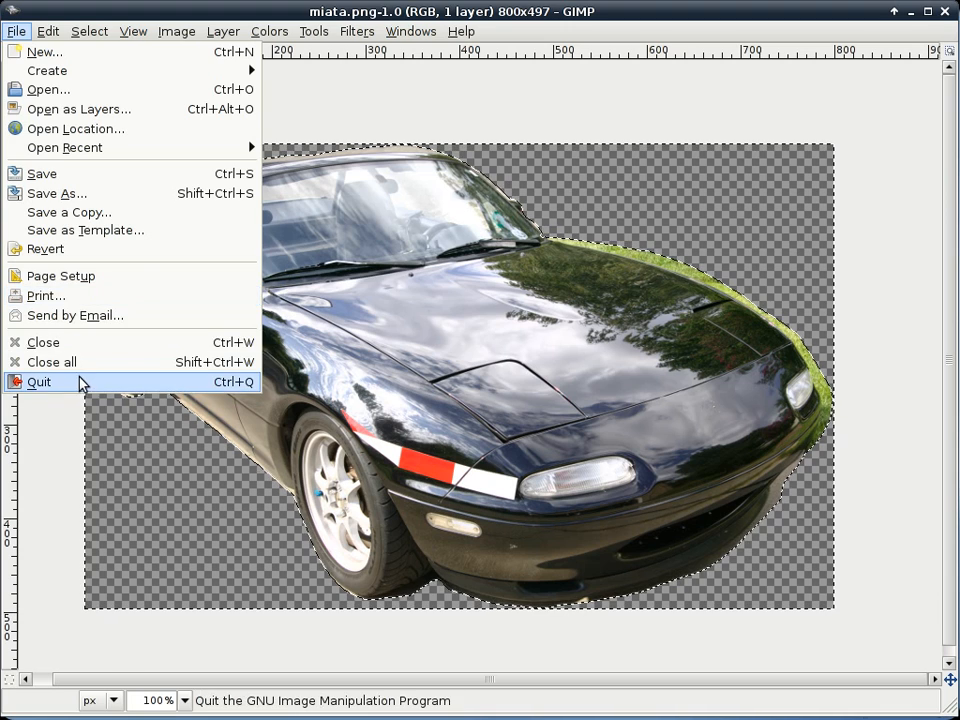
{"action": "left_click", "coordinate": [40, 381]}
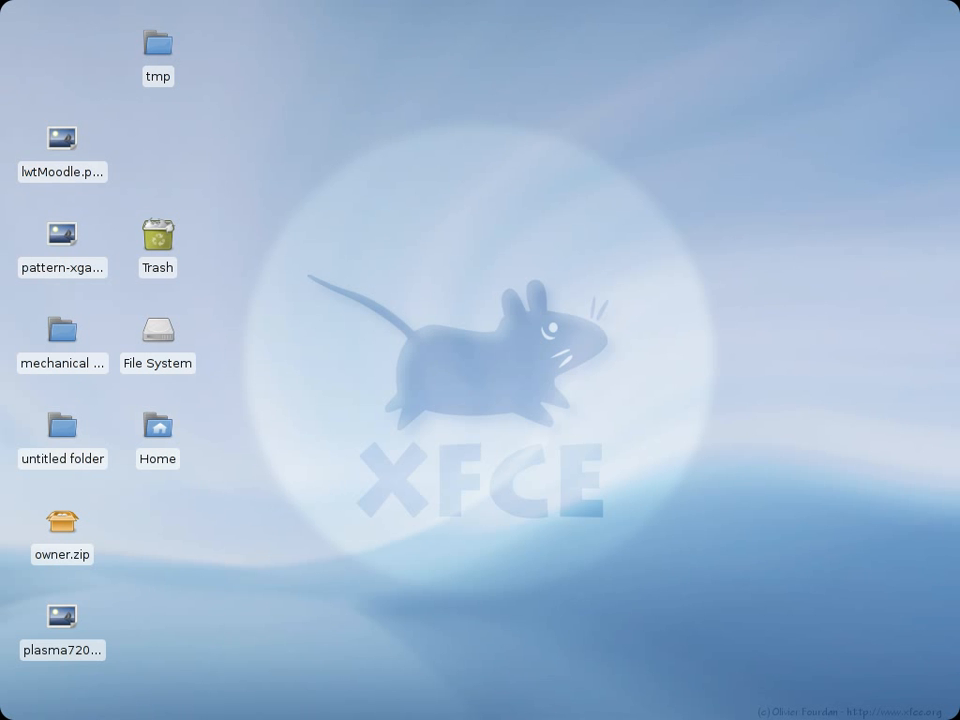
{"action": "right_click", "coordinate": [12, 540]}
{"action": "mouse_move", "coordinate": [90, 719]}
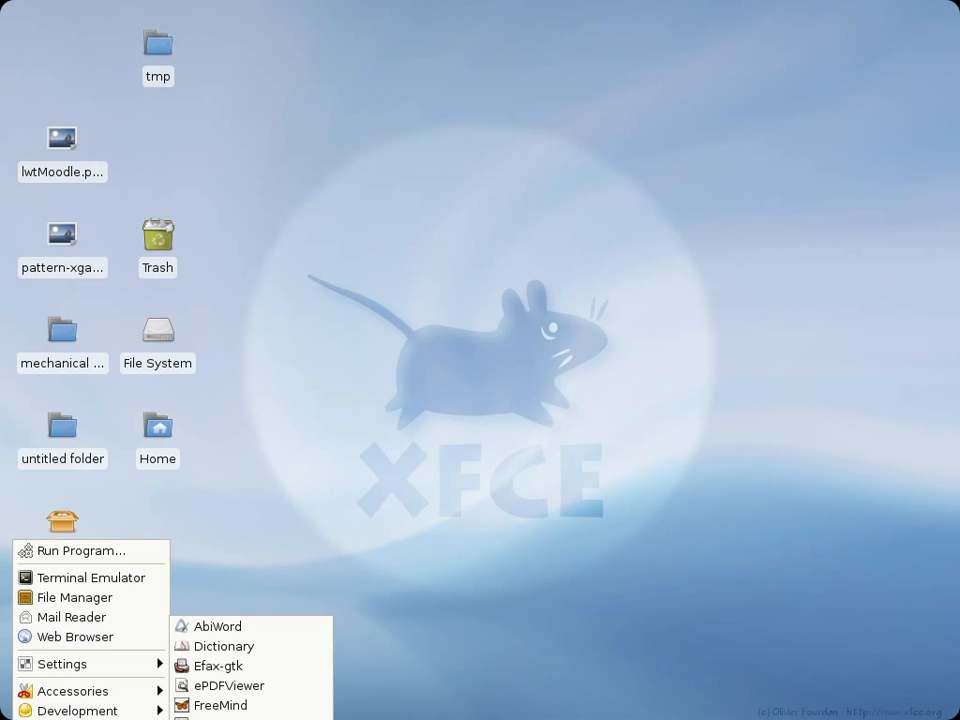
{"action": "left_click", "coordinate": [250, 719]}
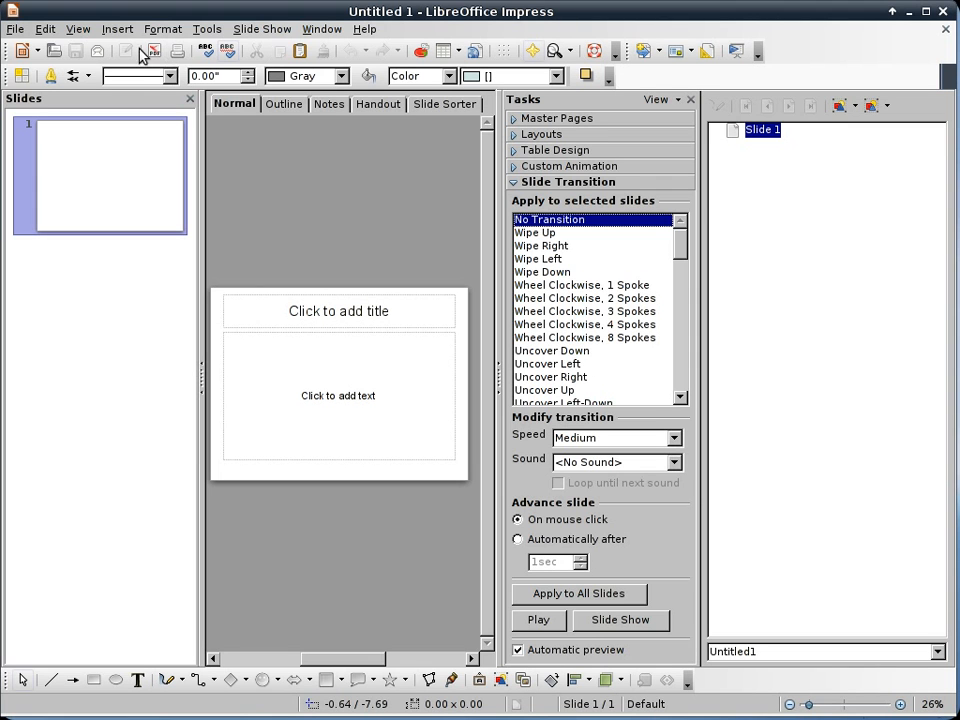
Step: Delete the title and text placeholders from the first slide
{"action": "left_click", "coordinate": [453, 320]}
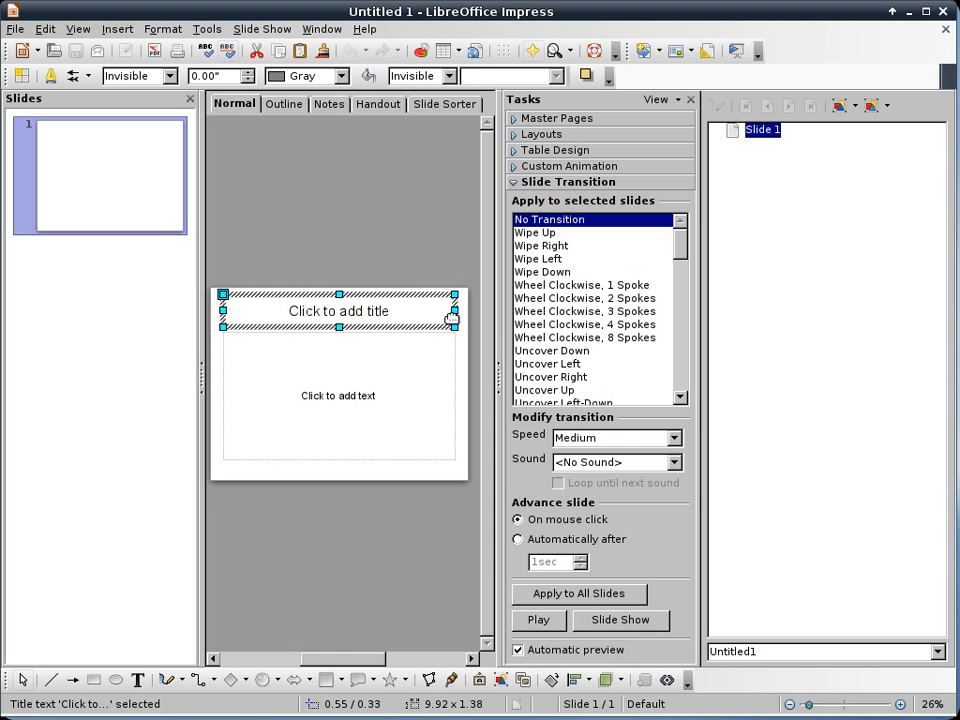
{"action": "key", "text": "Delete"}
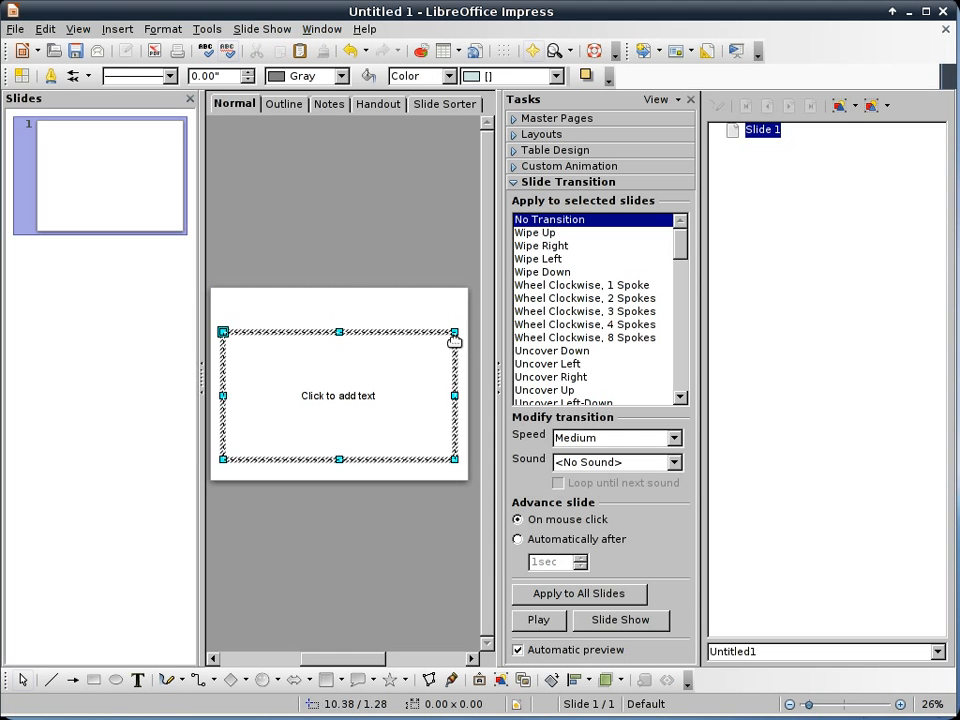
{"action": "left_click", "coordinate": [455, 346]}
{"action": "key", "text": "Delete"}
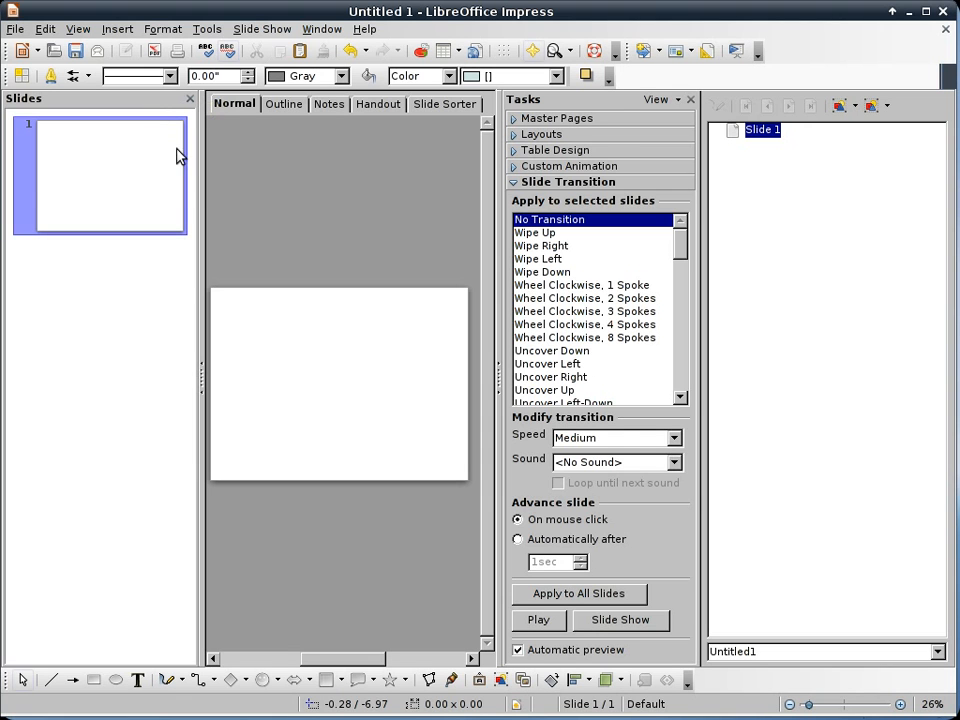
Step: Insert the picture miata.png from the /tmp folder onto the empty slide
{"action": "left_click", "coordinate": [117, 30]}
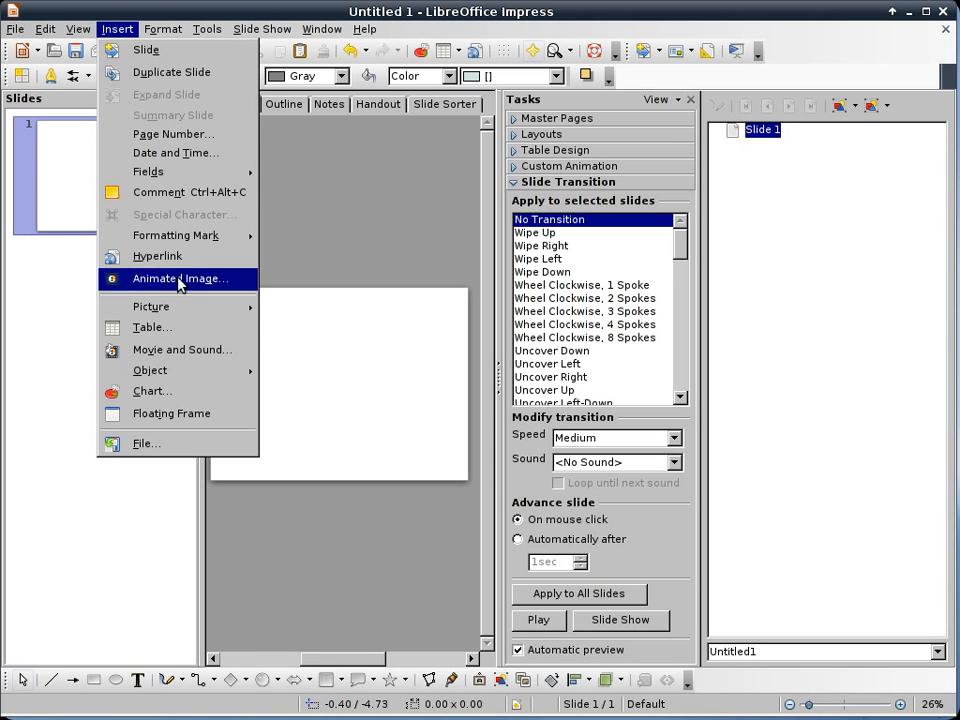
{"action": "mouse_move", "coordinate": [184, 306]}
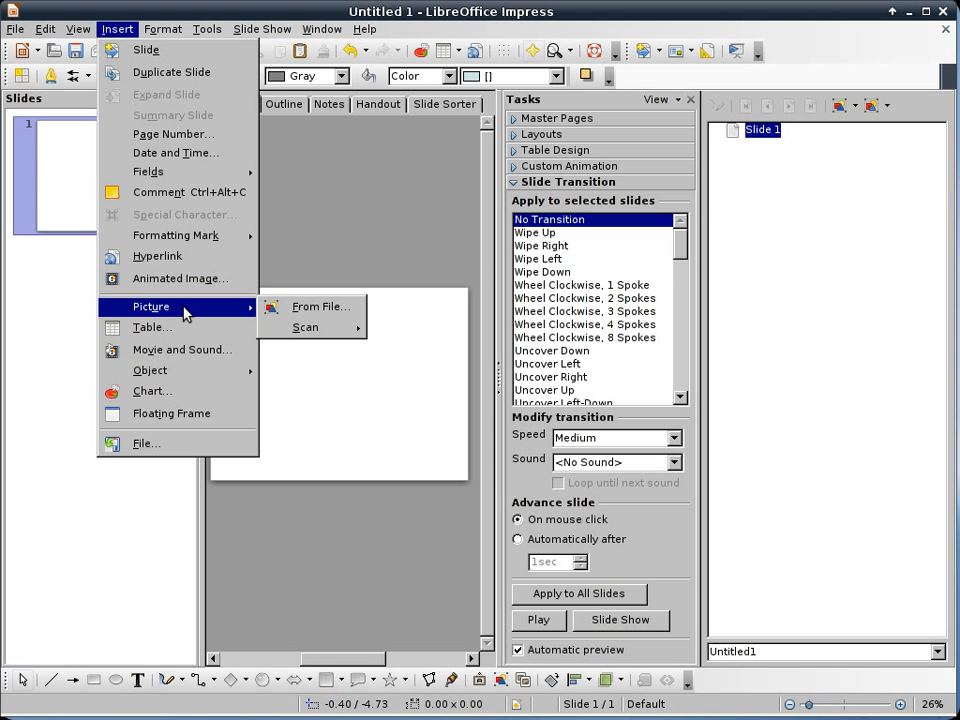
{"action": "left_click", "coordinate": [308, 307]}
{"action": "type", "text": "/tmp"}
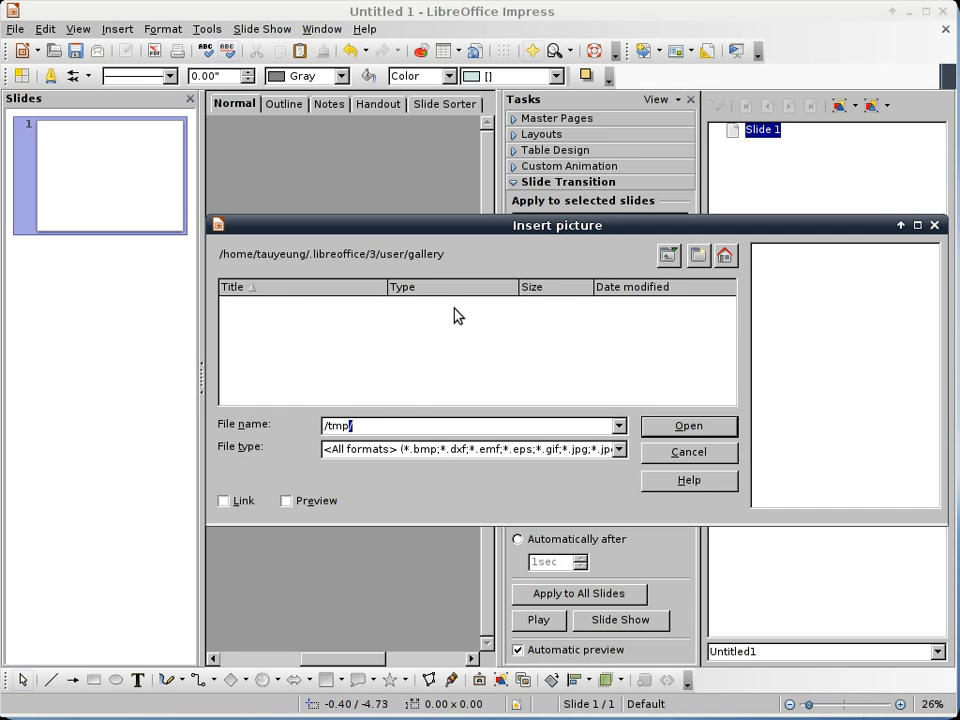
{"action": "key", "text": "Return"}
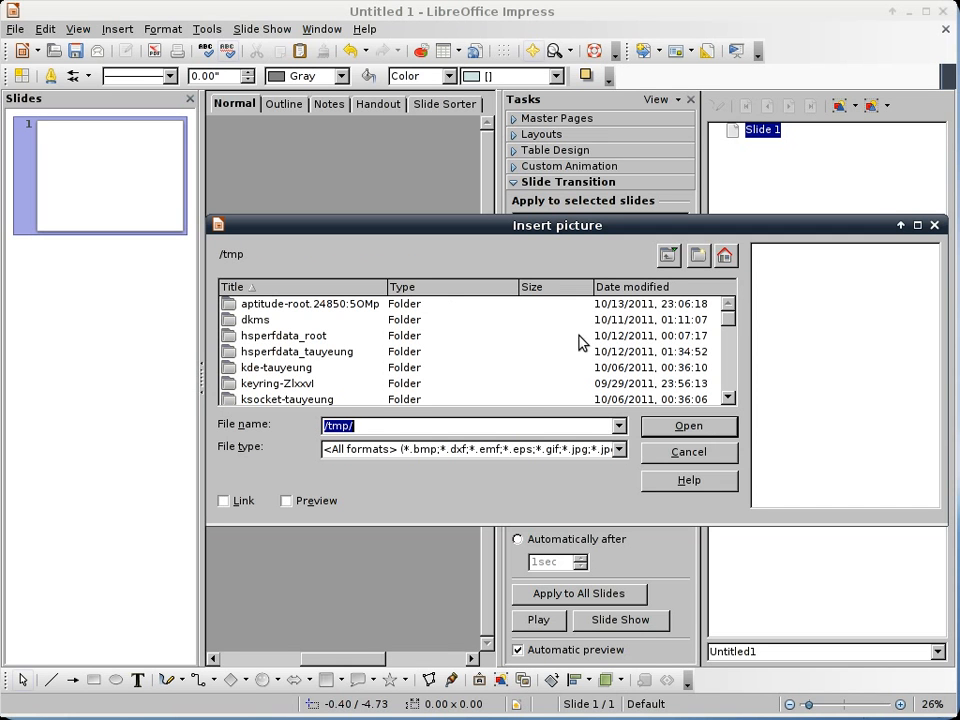
{"action": "left_click", "coordinate": [507, 424]}
{"action": "type", "text": "miata.png"}
{"action": "key", "text": "Return"}
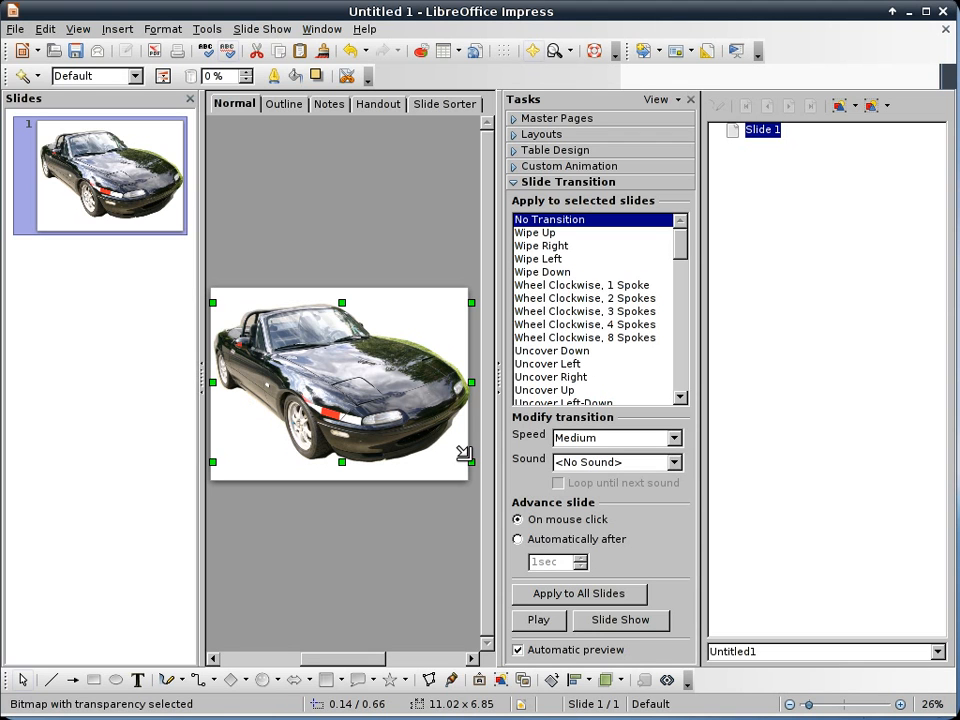
Step: Try shrinking the car picture to about 7.96 × 4.54 inches and undo the resize
{"action": "left_click_drag", "start_coordinate": [464, 452], "coordinate": [399, 408]}
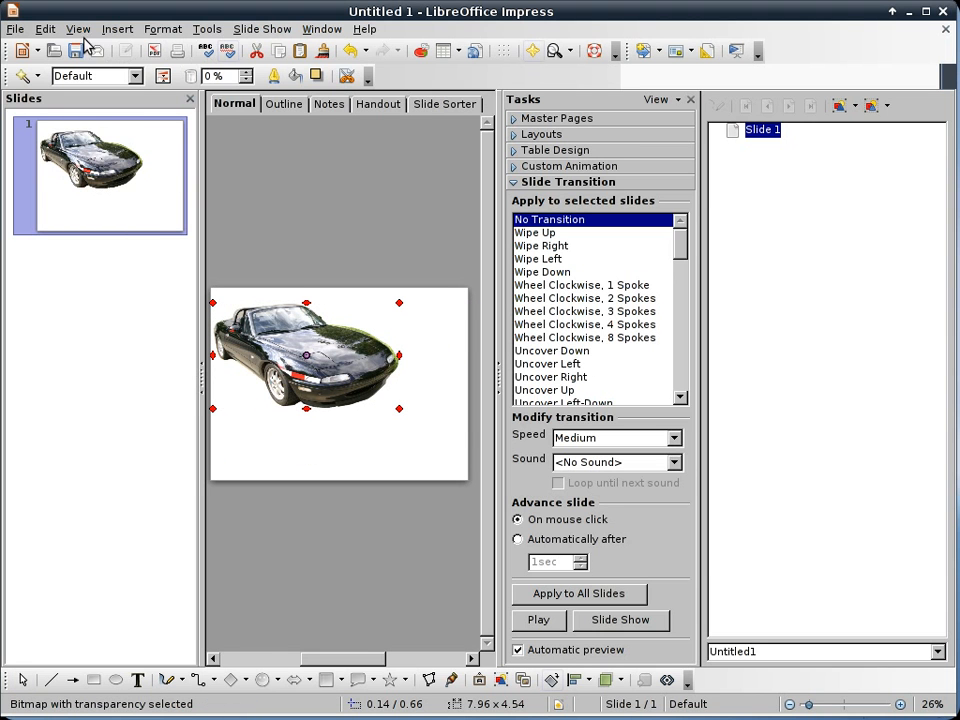
{"action": "left_click", "coordinate": [45, 29]}
{"action": "left_click", "coordinate": [50, 50]}
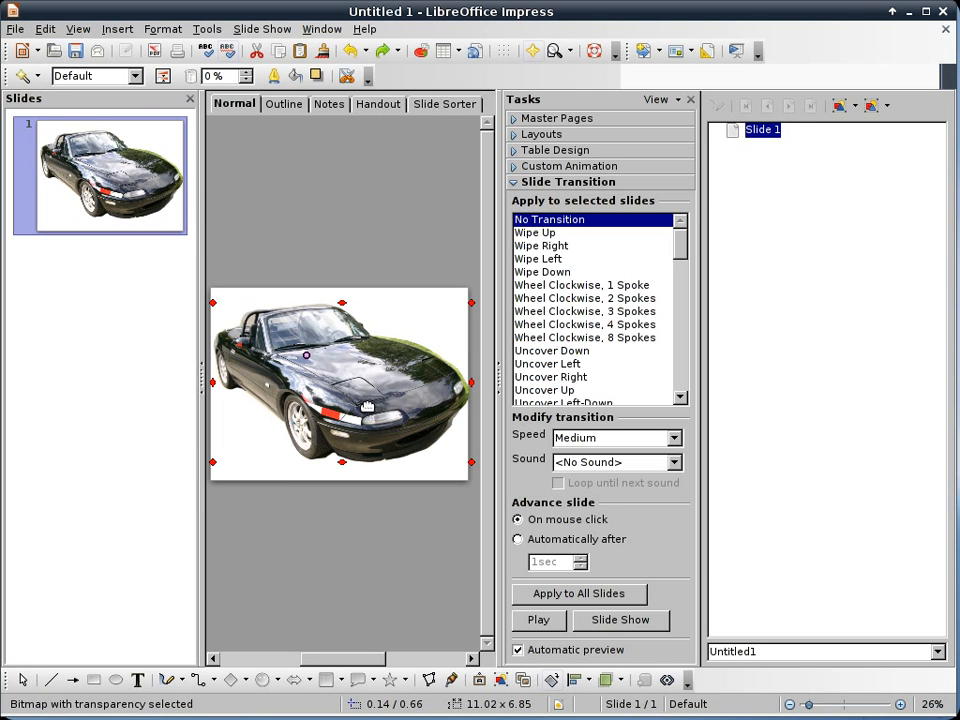
{"action": "left_click", "coordinate": [45, 29]}
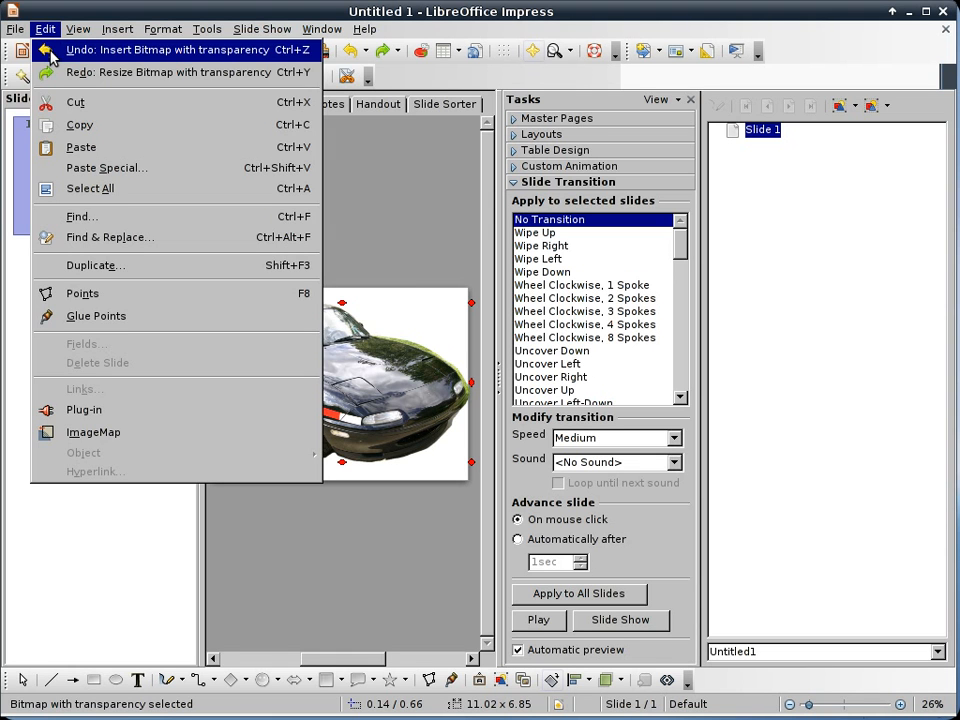
{"action": "left_click", "coordinate": [431, 149]}
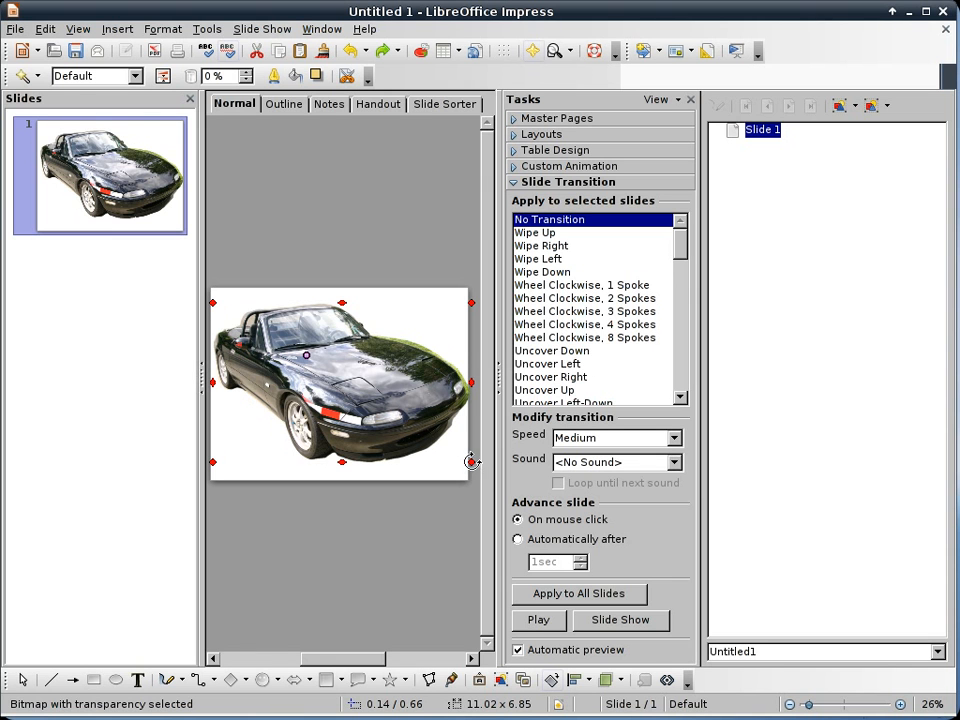
Step: Make a proportionally reduced copy of the car picture, about 7.57 × 4.72 inches, and delete the larger original
{"action": "left_click_drag", "start_coordinate": [476, 464], "coordinate": [443, 452]}
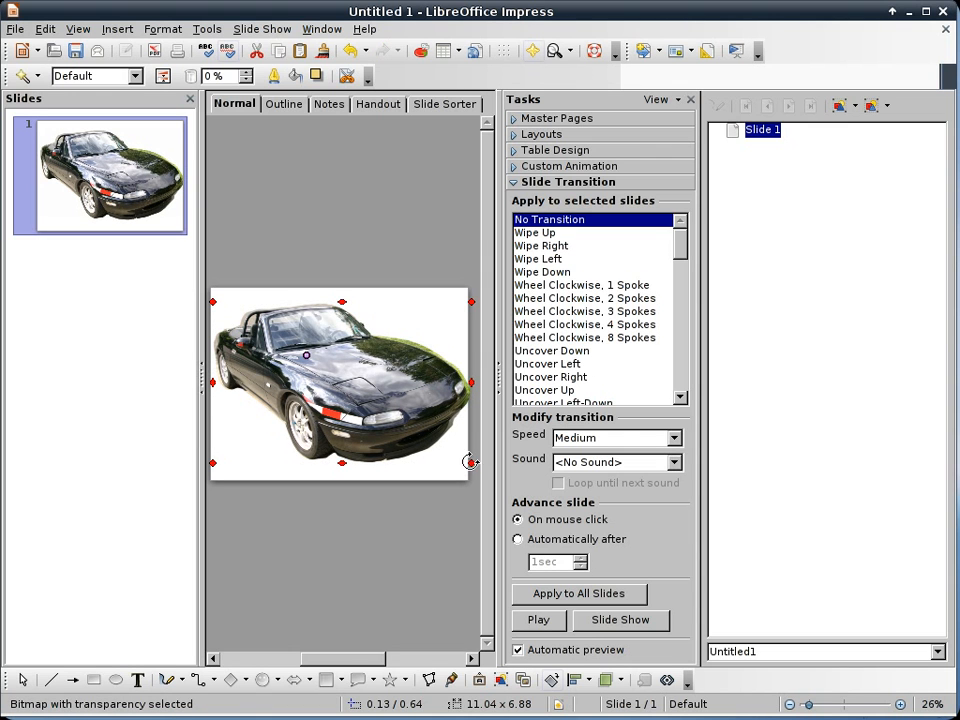
{"action": "left_click", "coordinate": [461, 454]}
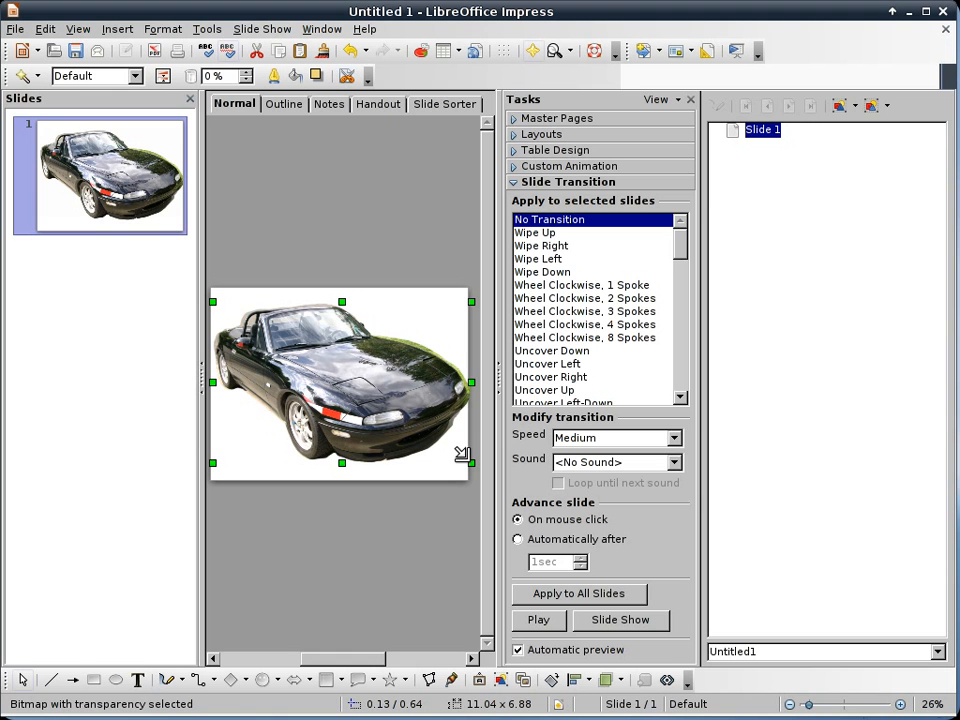
{"action": "left_click_drag", "start_coordinate": [461, 454], "coordinate": [383, 392]}
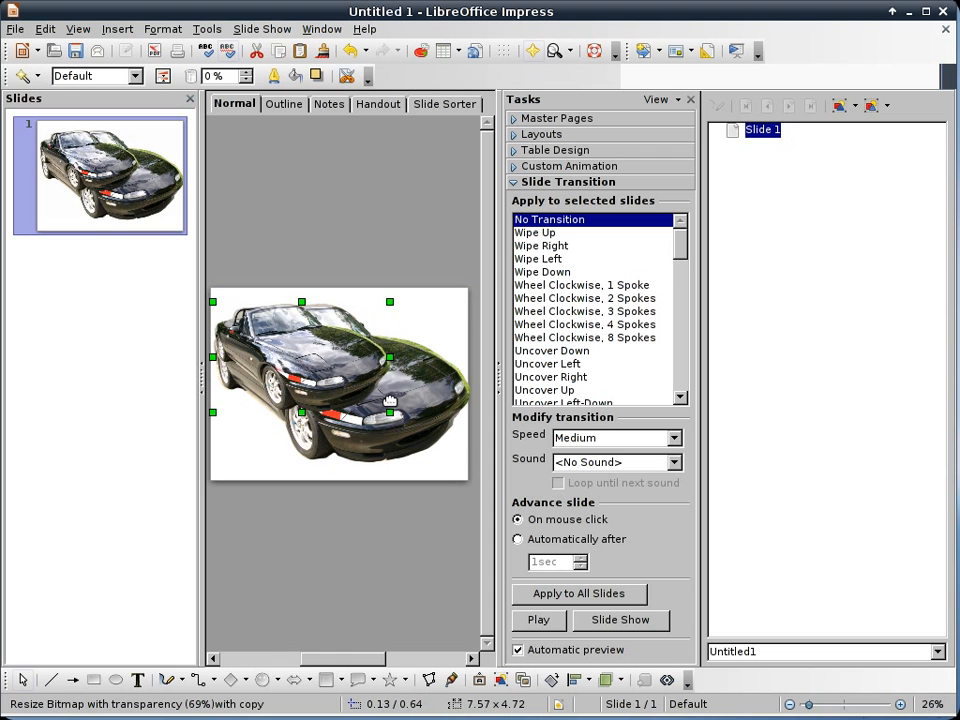
{"action": "left_click", "coordinate": [427, 397]}
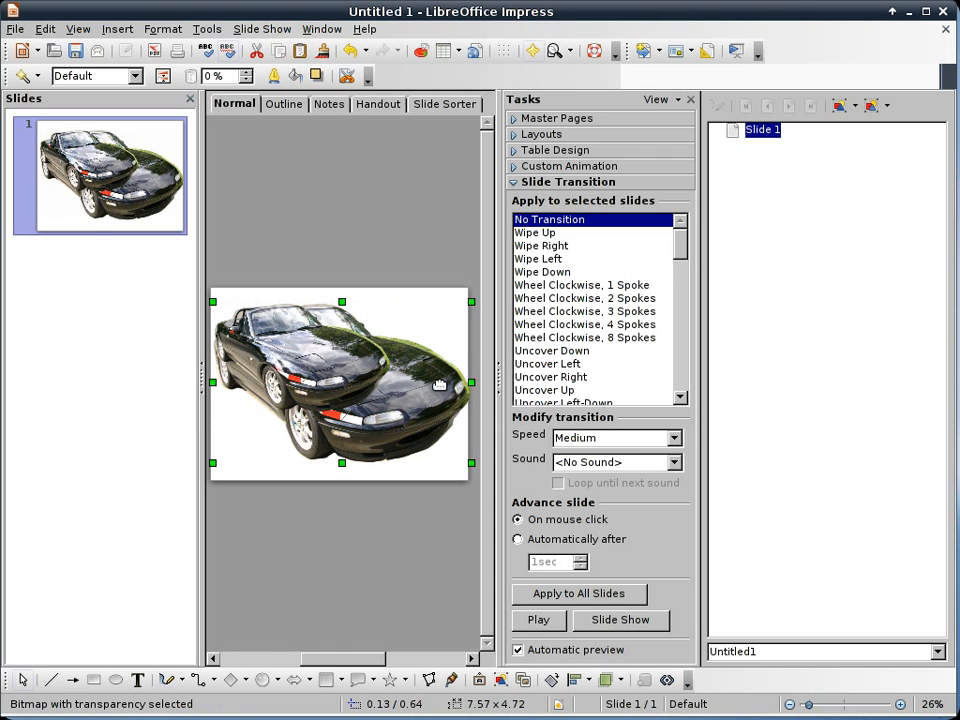
{"action": "key", "text": "Escape"}
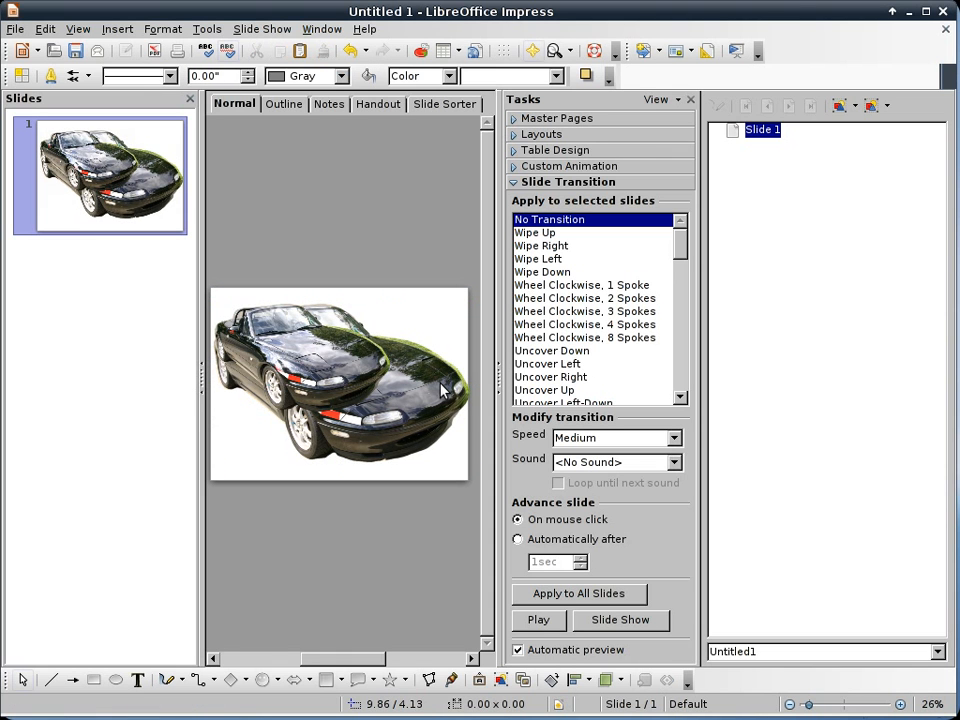
{"action": "left_click", "coordinate": [441, 390]}
{"action": "key", "text": "Delete"}
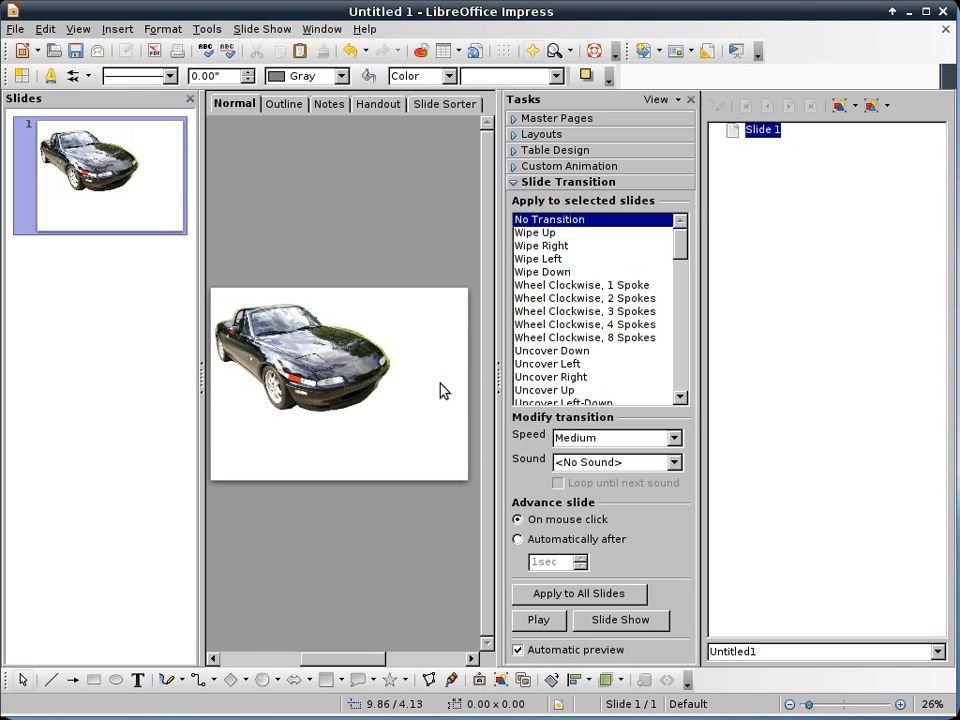
Step: Reduce the car picture to about 5.57 × 3.47 inches, discarding the larger duplicate, and move it to the slide's lower-right corner
{"action": "left_click", "coordinate": [369, 393]}
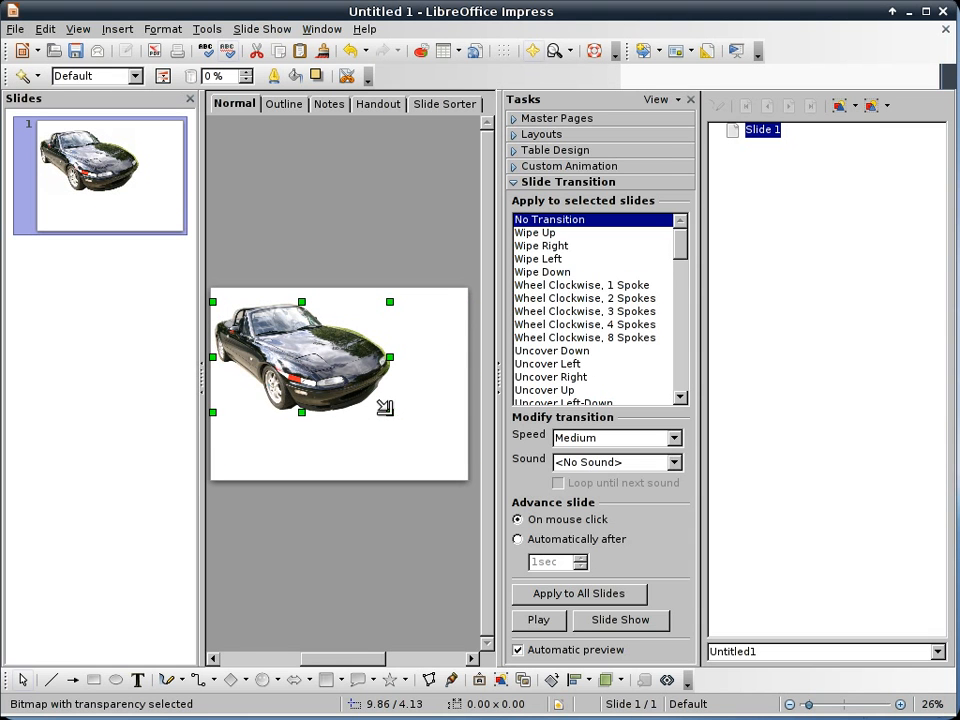
{"action": "left_click_drag", "start_coordinate": [390, 412], "coordinate": [337, 378]}
{"action": "left_click", "coordinate": [365, 380]}
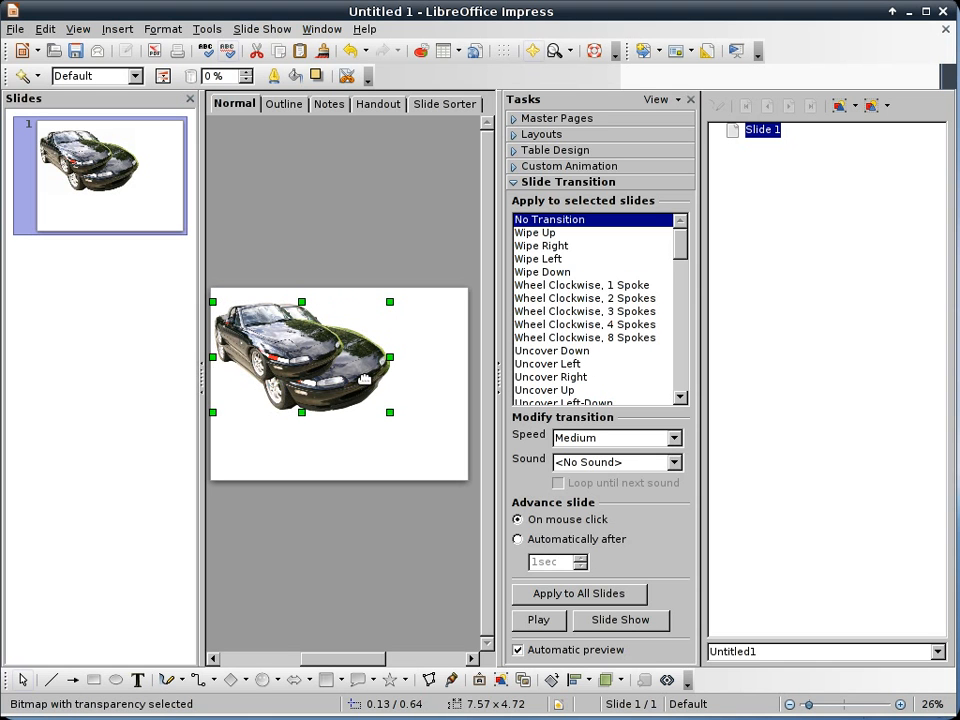
{"action": "key", "text": "Delete"}
{"action": "left_click", "coordinate": [280, 333]}
{"action": "left_click_drag", "start_coordinate": [280, 333], "coordinate": [397, 424]}
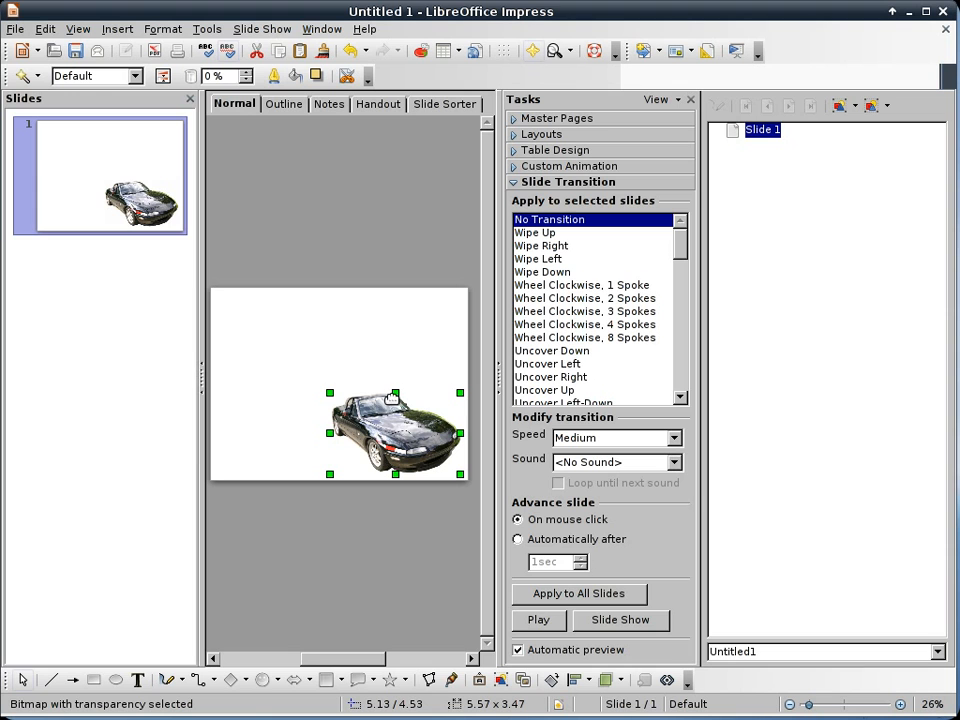
Step: Show the custom animation settings for the car picture and widen the slide editing area
{"action": "left_click", "coordinate": [587, 167]}
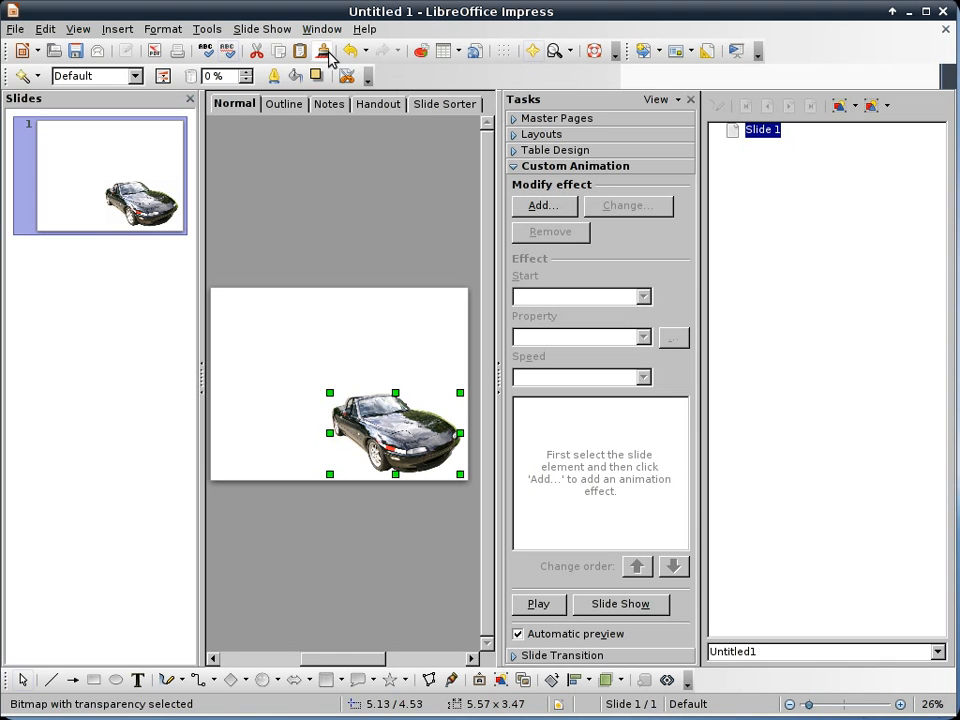
{"action": "left_click", "coordinate": [276, 34]}
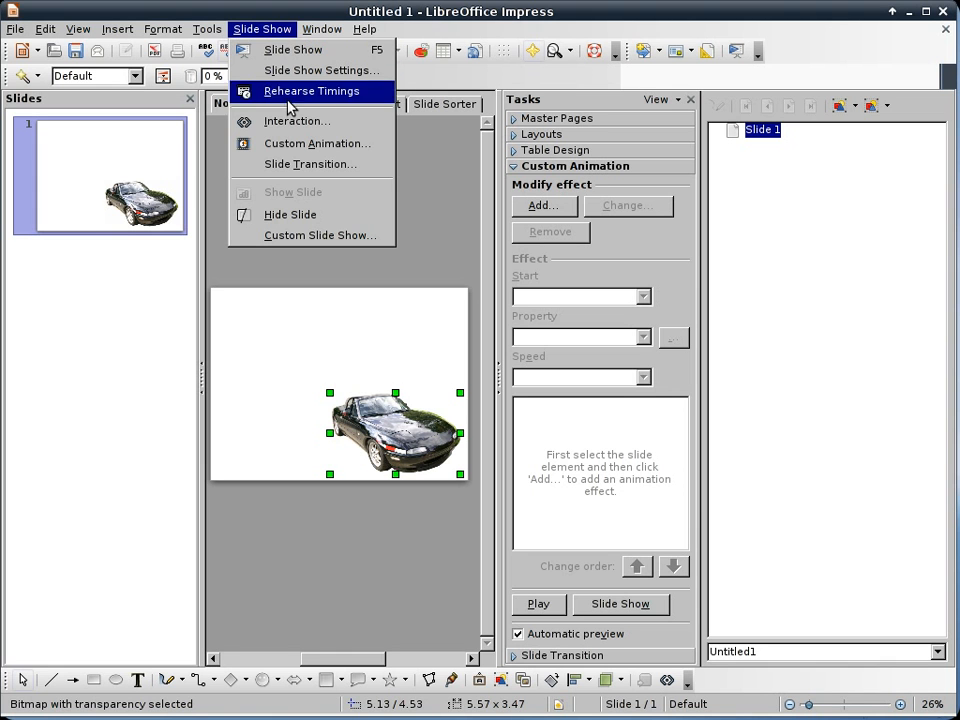
{"action": "left_click", "coordinate": [296, 146]}
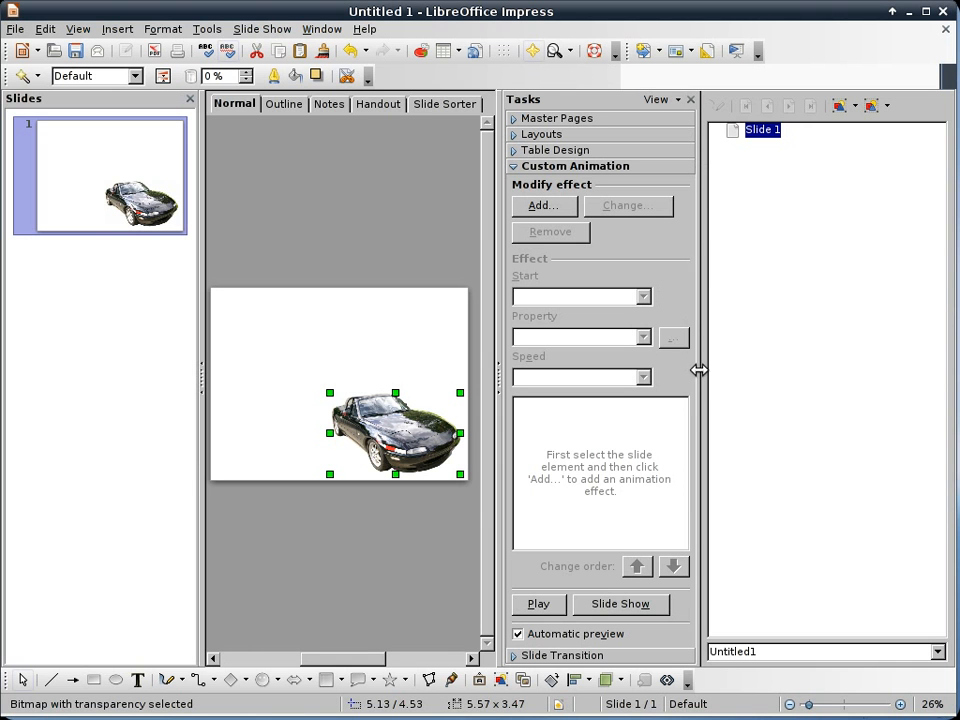
{"action": "left_click_drag", "start_coordinate": [696, 360], "coordinate": [917, 354]}
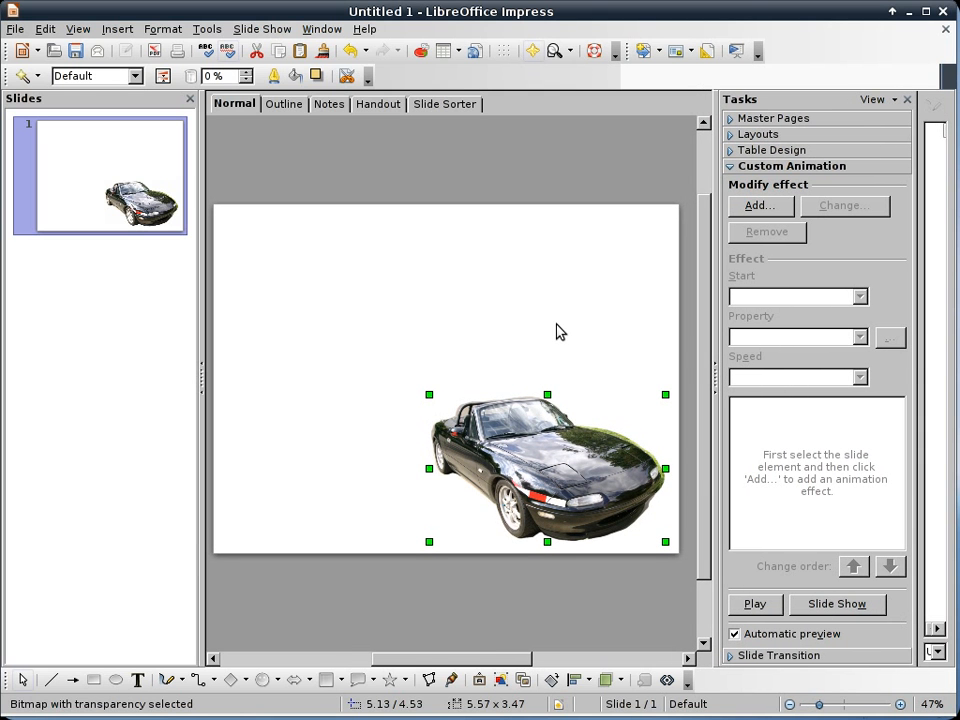
Step: Add a Freeform Line motion path at Medium speed to the car, drawn as a curve from the slide's upper-left corner to the car
{"action": "left_click", "coordinate": [781, 212]}
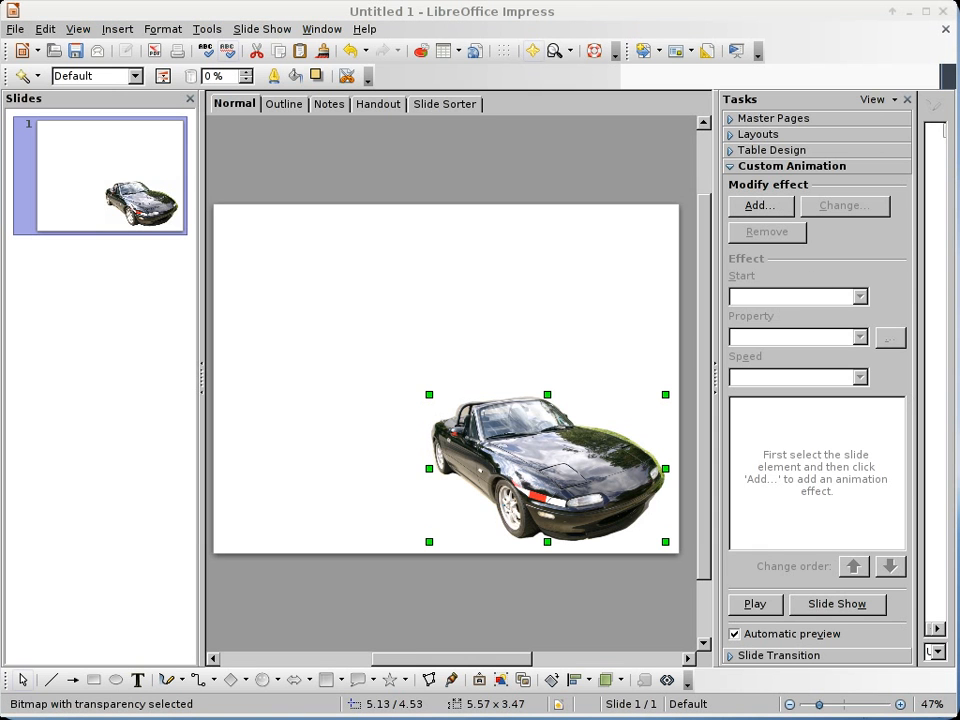
{"action": "left_click_drag", "start_coordinate": [422, 132], "coordinate": [392, 132]}
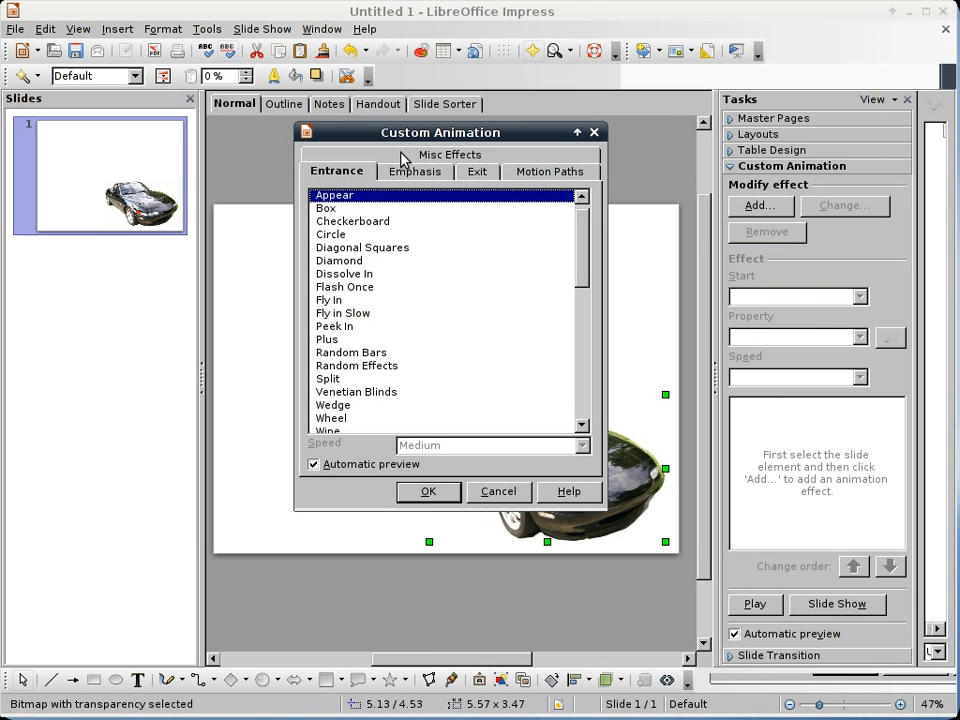
{"action": "left_click", "coordinate": [549, 173]}
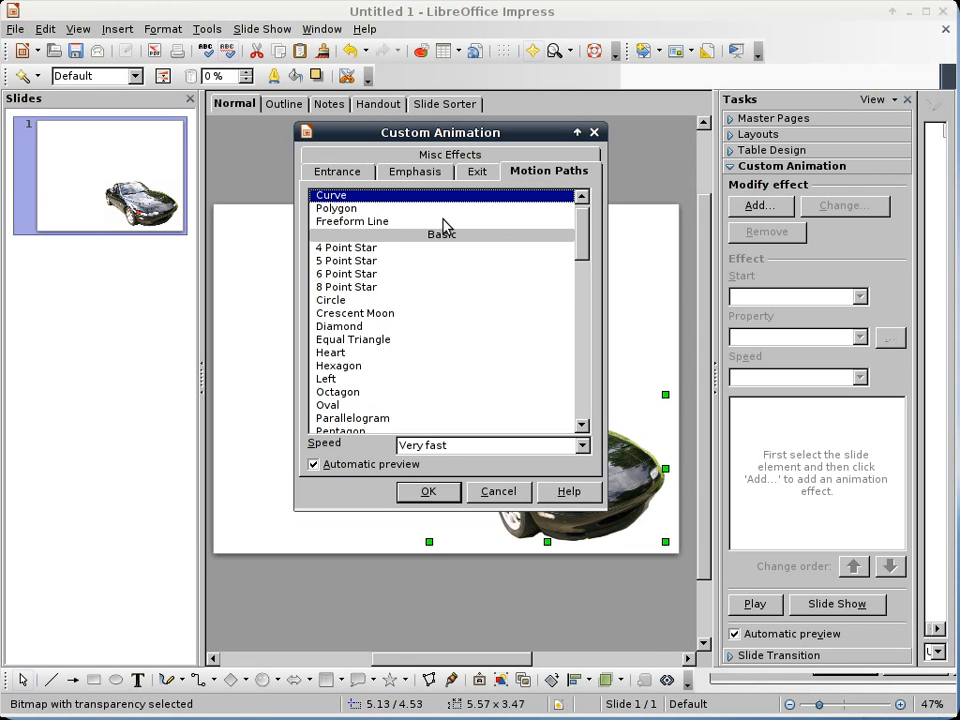
{"action": "scroll", "coordinate": [580, 225], "scroll_direction": "up", "scroll_amount": 1}
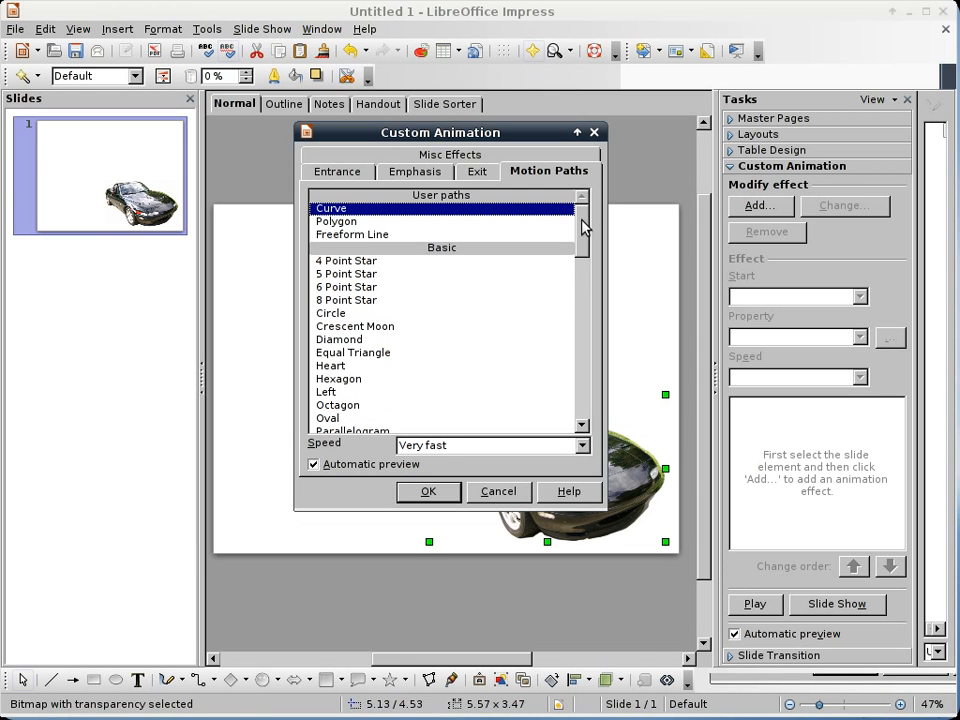
{"action": "left_click", "coordinate": [352, 236]}
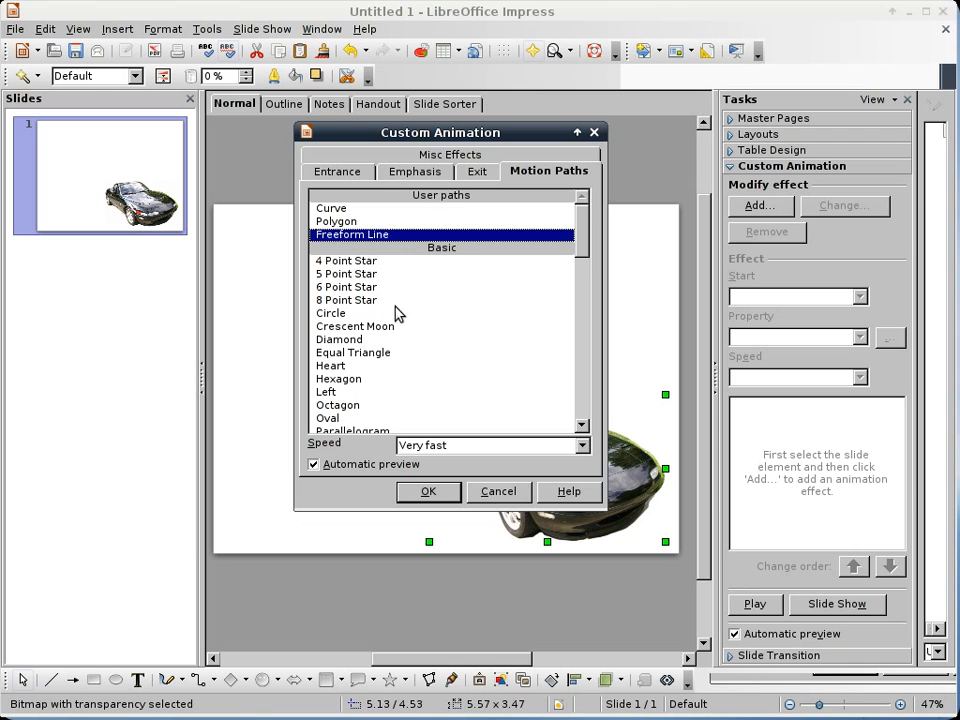
{"action": "left_click", "coordinate": [583, 447]}
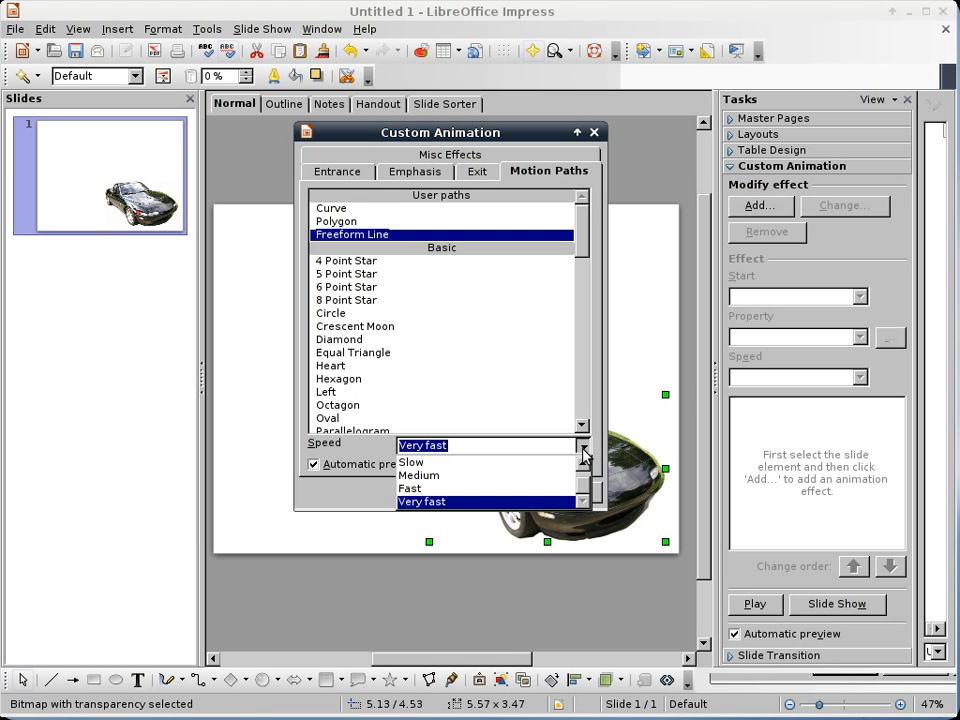
{"action": "left_click", "coordinate": [551, 481]}
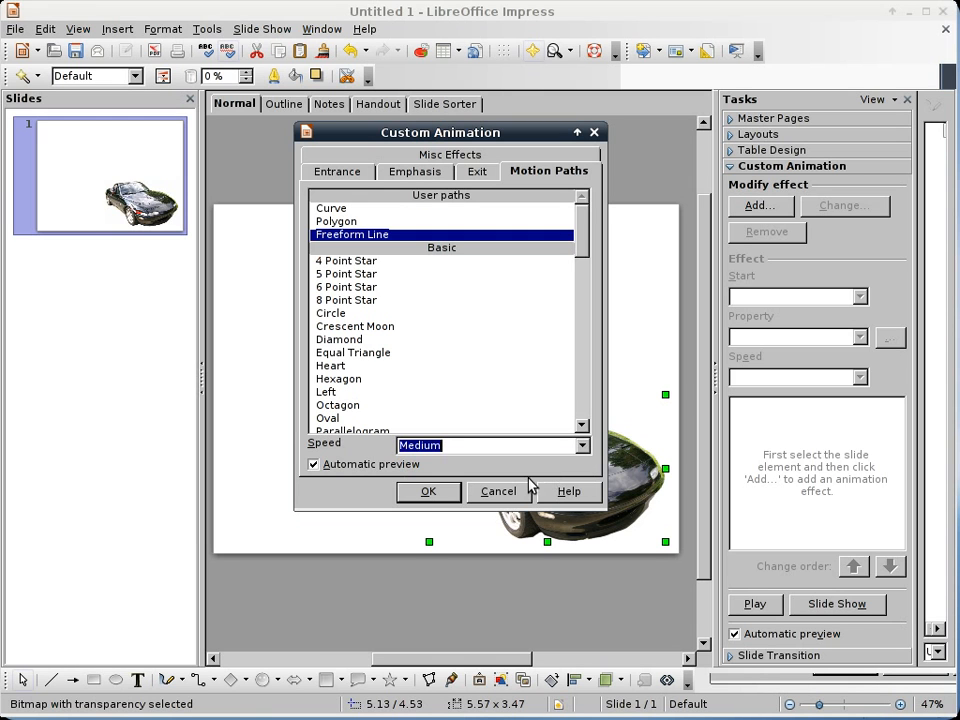
{"action": "left_click", "coordinate": [424, 496]}
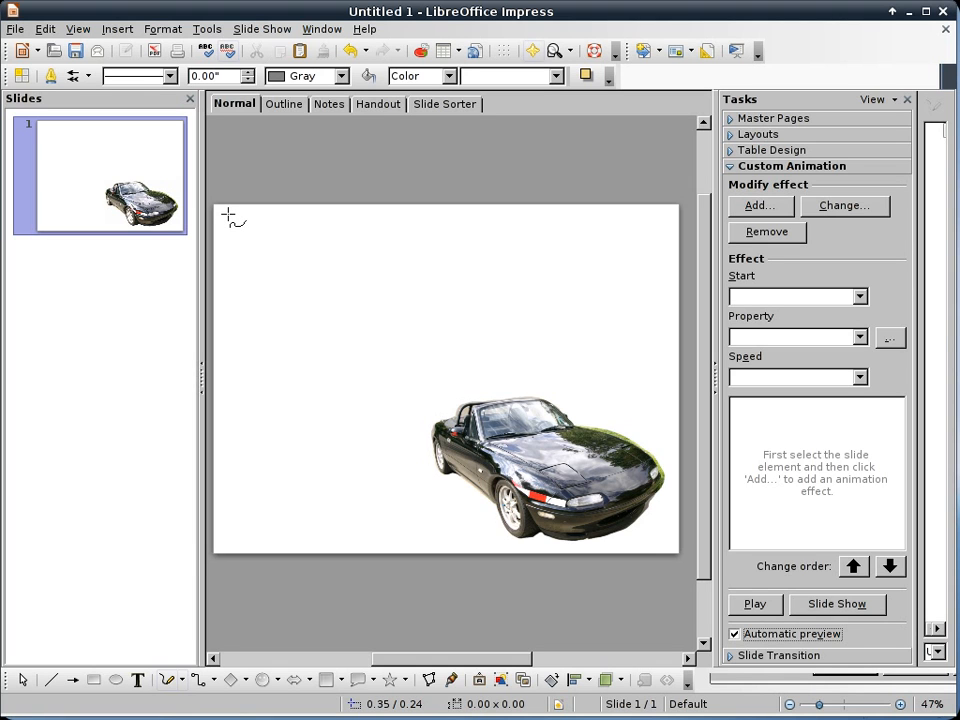
{"action": "mouse_move", "coordinate": [228, 214]}
{"action": "left_mouse_down"}
{"action": "mouse_move", "coordinate": [255, 267]}
{"action": "mouse_move", "coordinate": [397, 315]}
{"action": "mouse_move", "coordinate": [406, 370]}
{"action": "mouse_move", "coordinate": [433, 415]}
{"action": "left_mouse_up"}
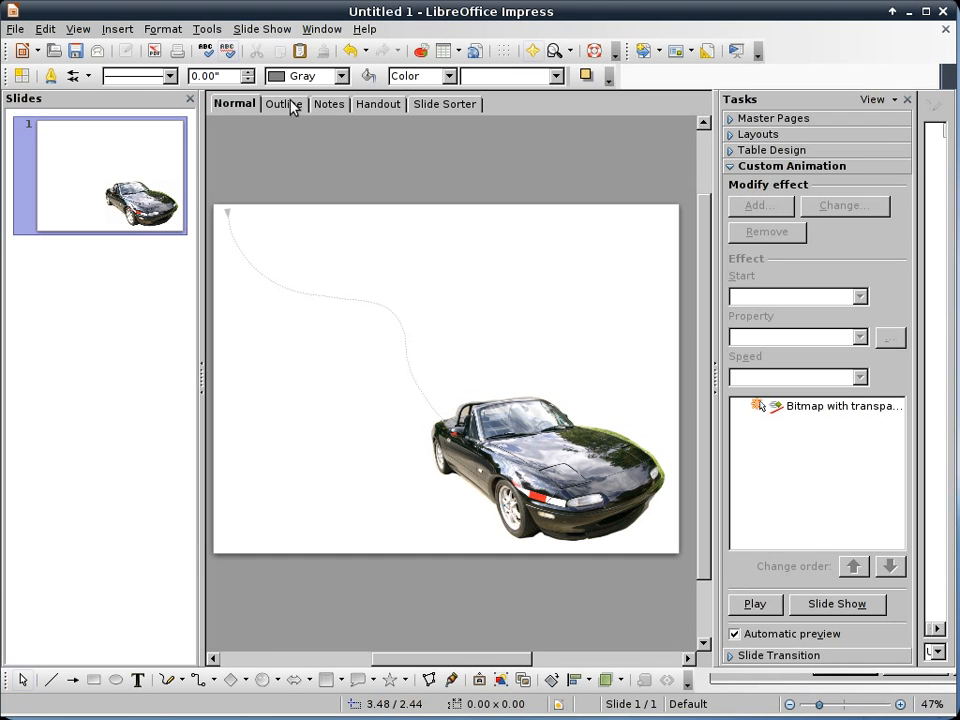
Step: Set the slide show type to Window in the slide show settings
{"action": "left_click", "coordinate": [263, 30]}
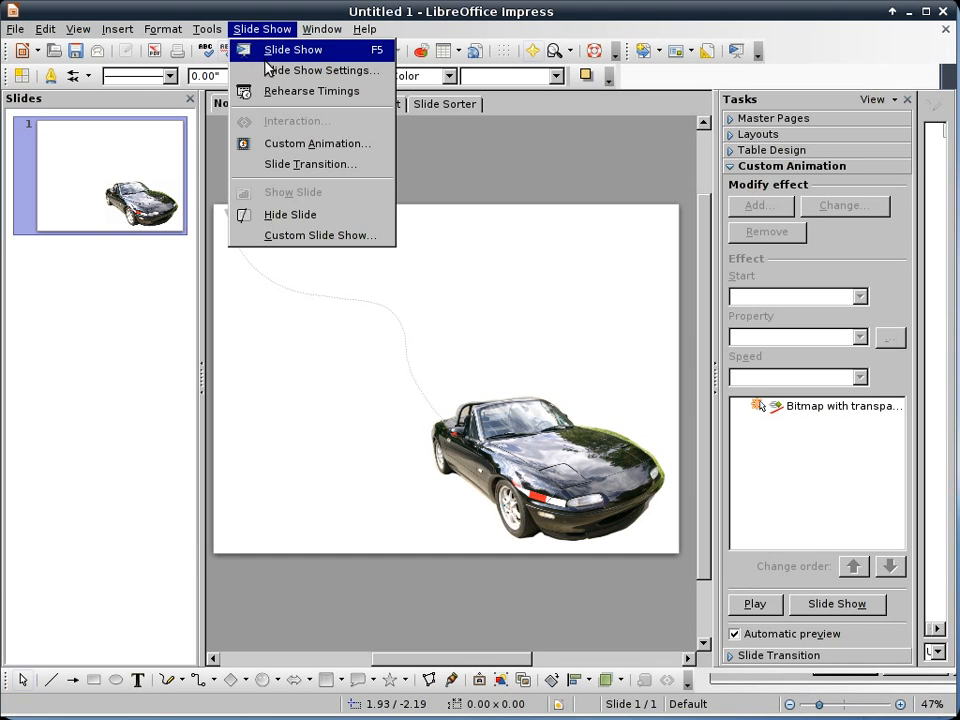
{"action": "left_click", "coordinate": [275, 71]}
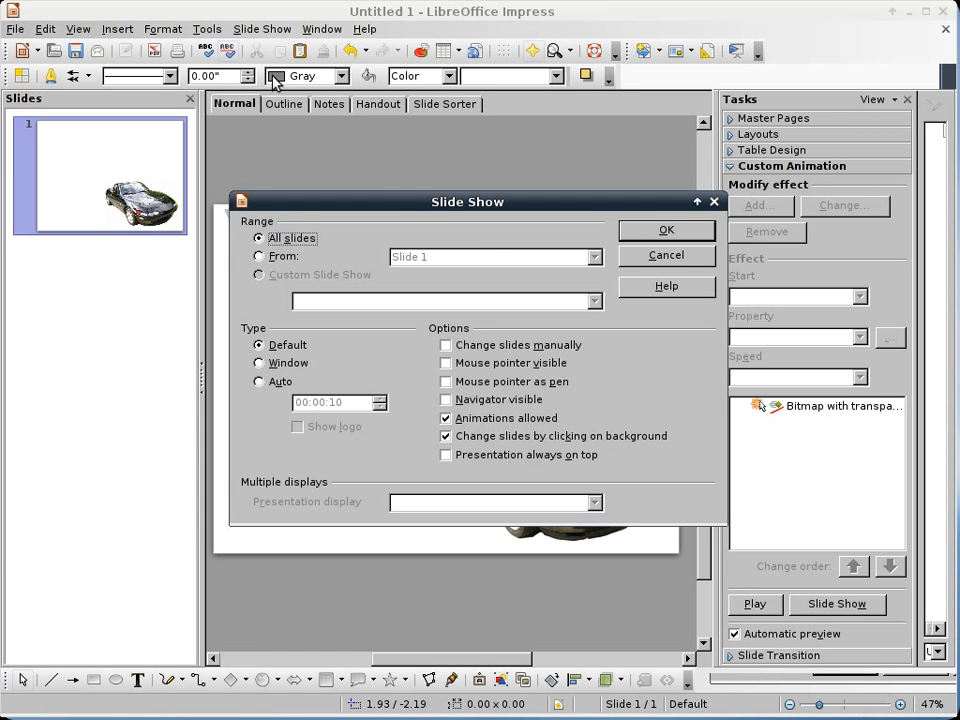
{"action": "left_click", "coordinate": [259, 364]}
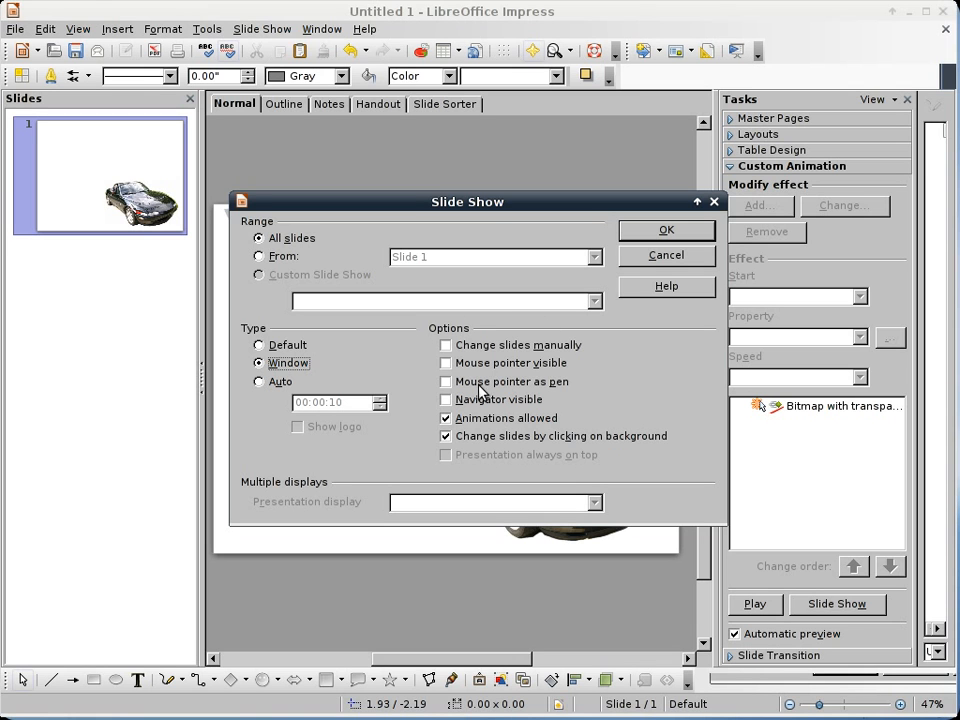
{"action": "left_click", "coordinate": [686, 230]}
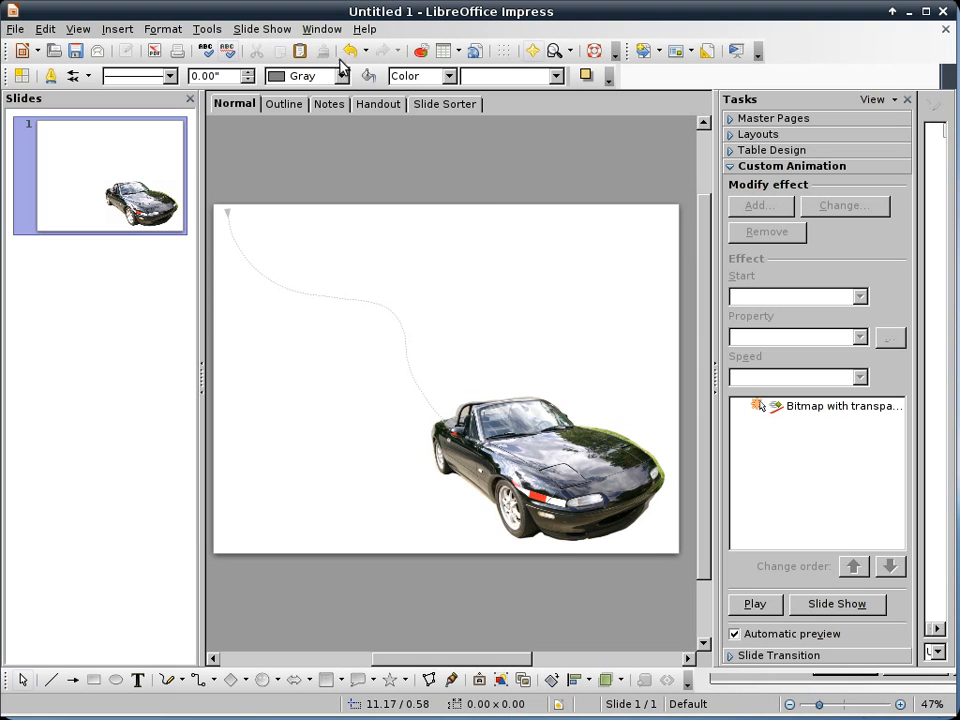
Step: Run the slide show, trigger the car's motion path animation, and exit back to editing
{"action": "left_click", "coordinate": [261, 28]}
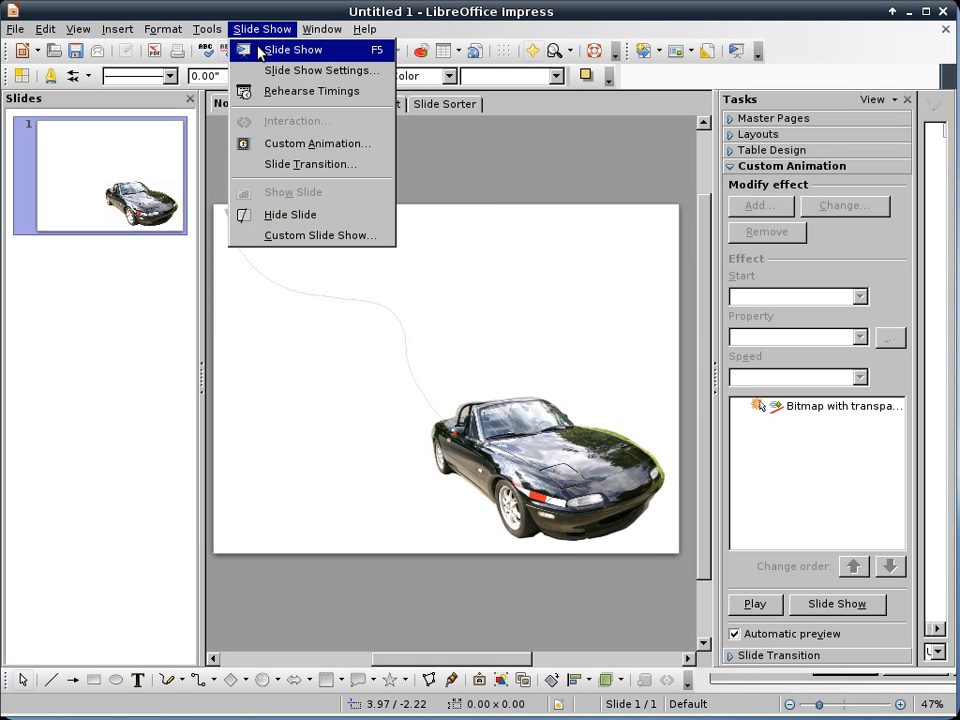
{"action": "left_click", "coordinate": [259, 51]}
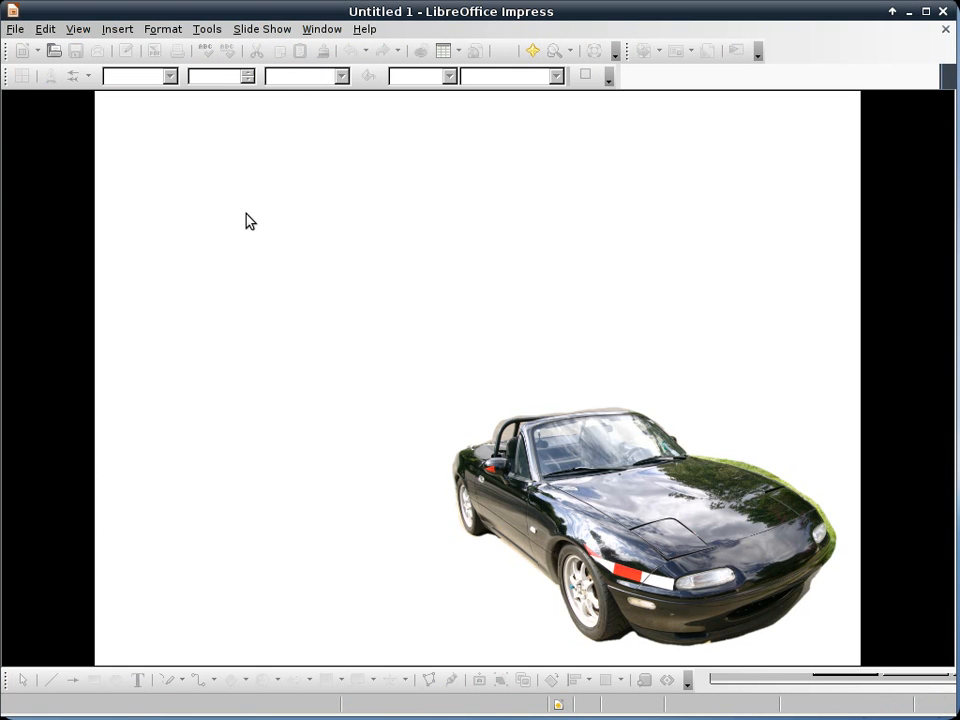
{"action": "left_click", "coordinate": [246, 213]}
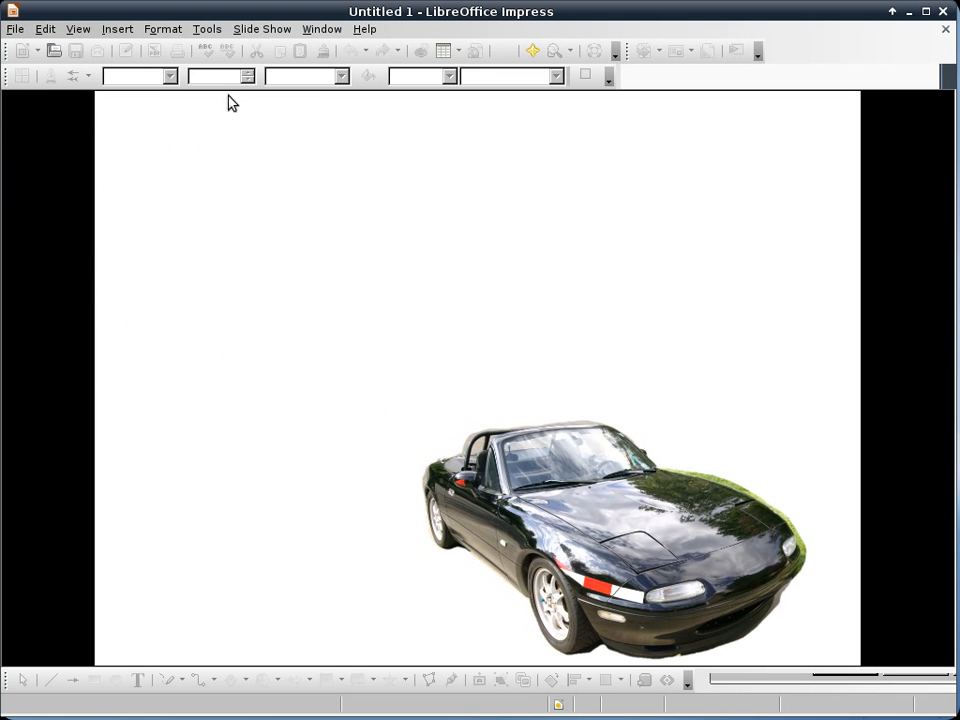
{"action": "left_click", "coordinate": [250, 30]}
{"action": "left_click", "coordinate": [208, 159]}
{"action": "left_click", "coordinate": [208, 159]}
{"action": "left_click", "coordinate": [281, 99]}
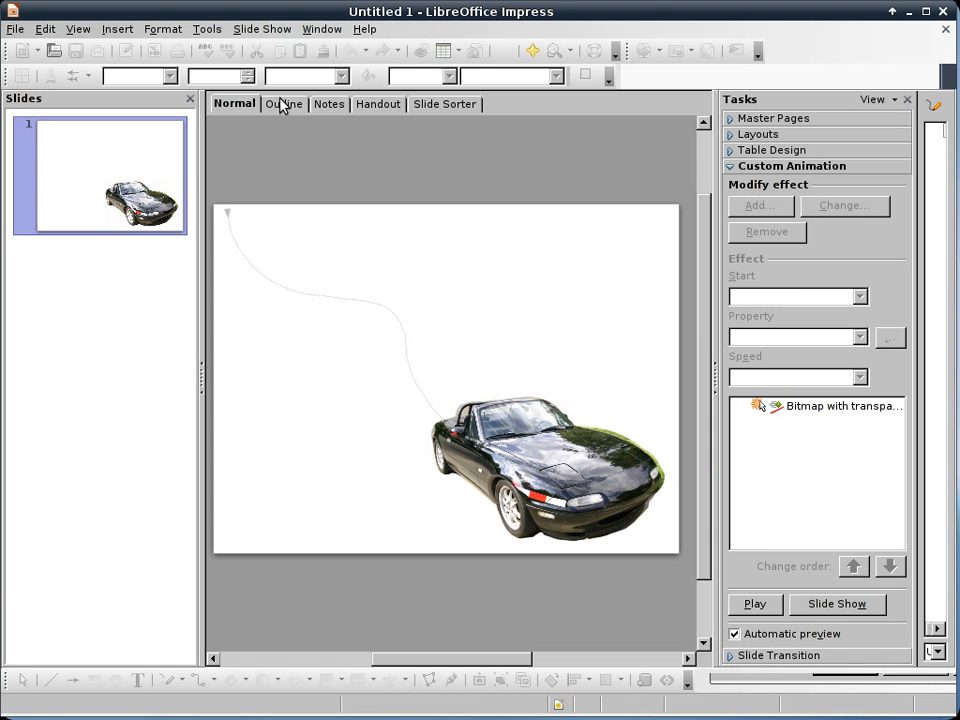
Step: Replay the slide show to check the car's animation, advancing through to the end of the presentation
{"action": "left_click", "coordinate": [278, 33]}
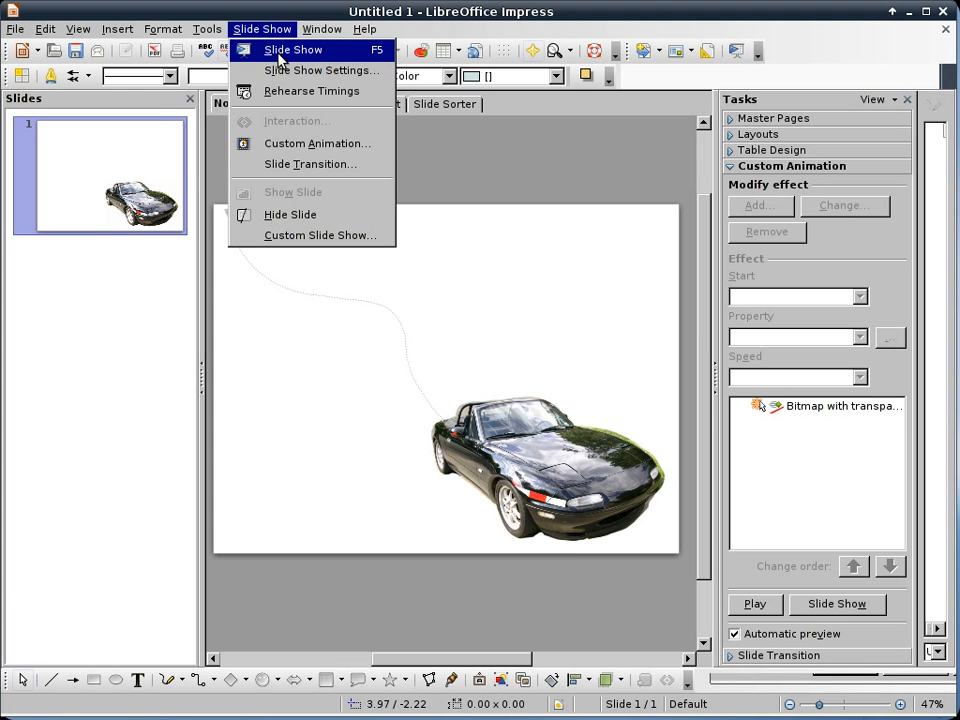
{"action": "left_click", "coordinate": [279, 52]}
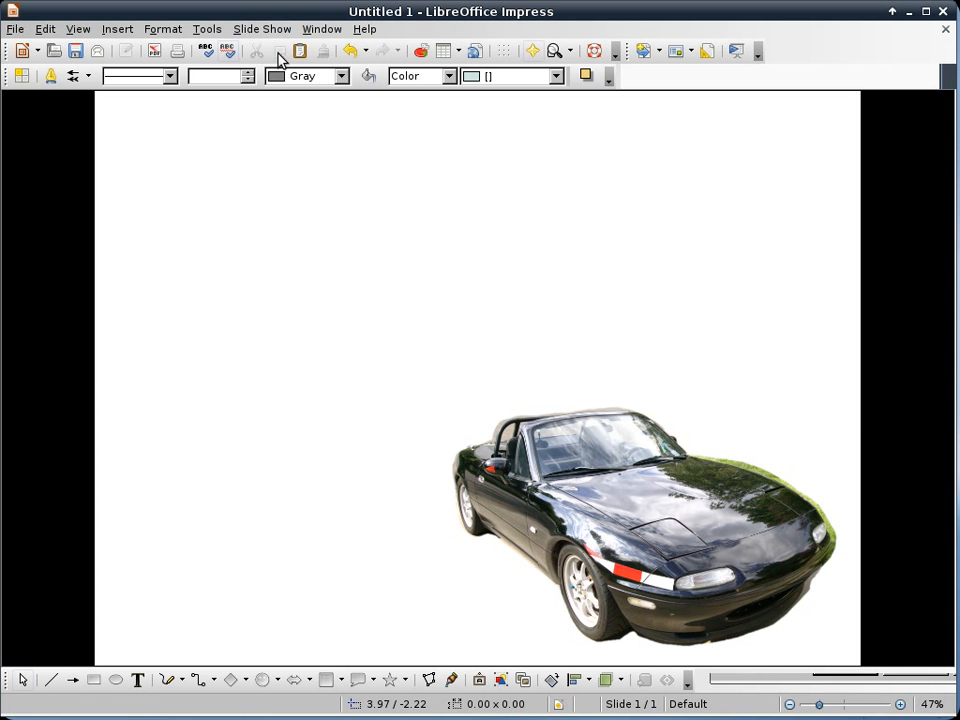
{"action": "left_click", "coordinate": [77, 191]}
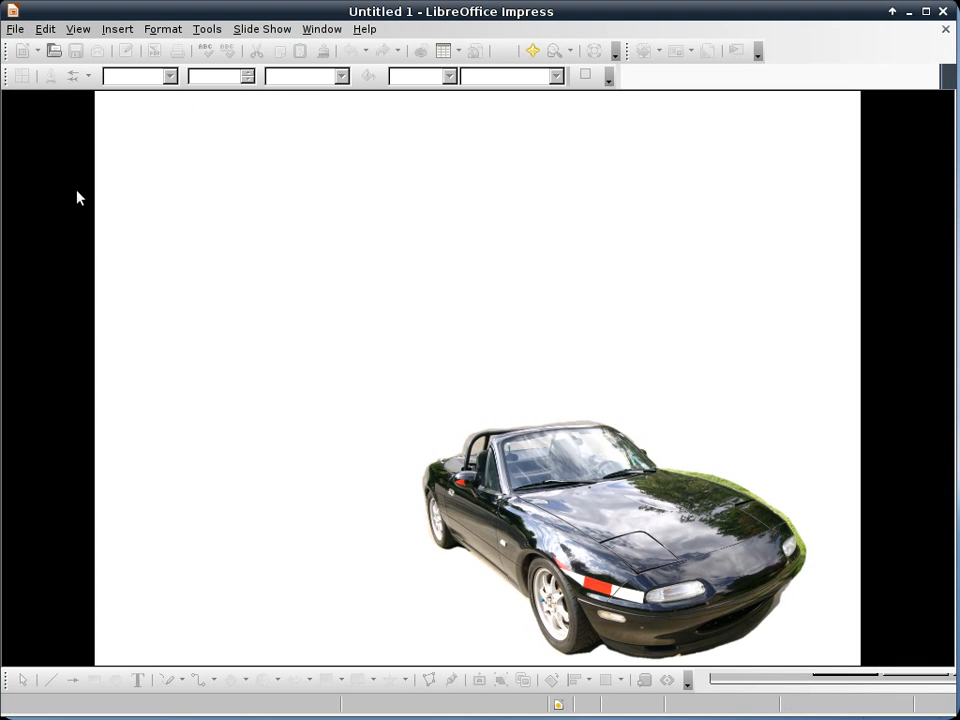
{"action": "left_click", "coordinate": [443, 216]}
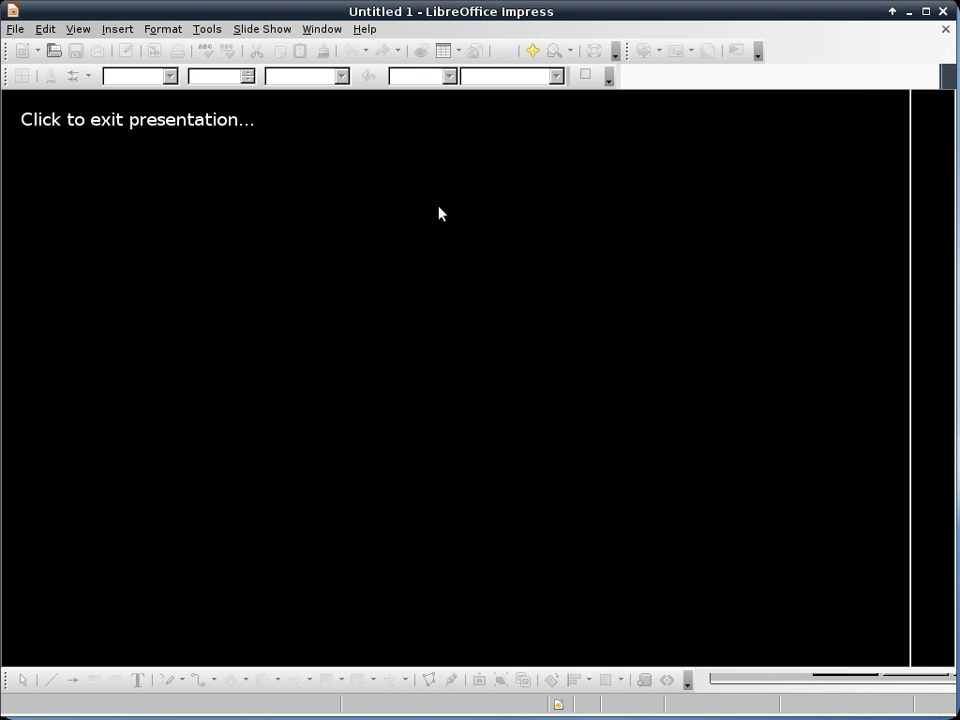
{"action": "left_click", "coordinate": [443, 216]}
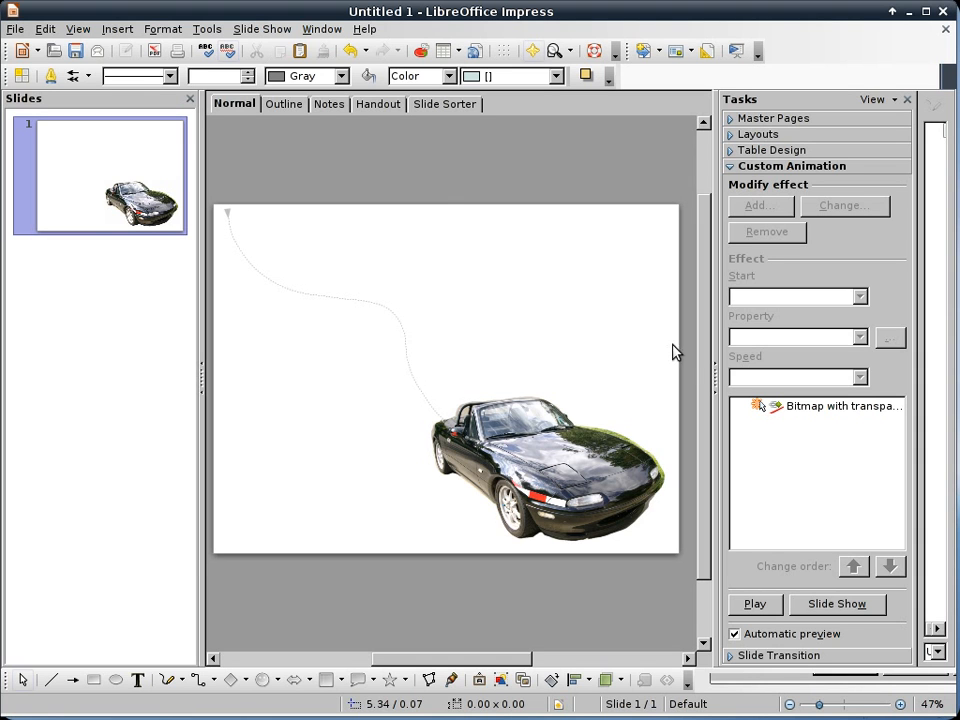
Step: Set the car's motion path effect to start After previous
{"action": "left_click", "coordinate": [823, 411]}
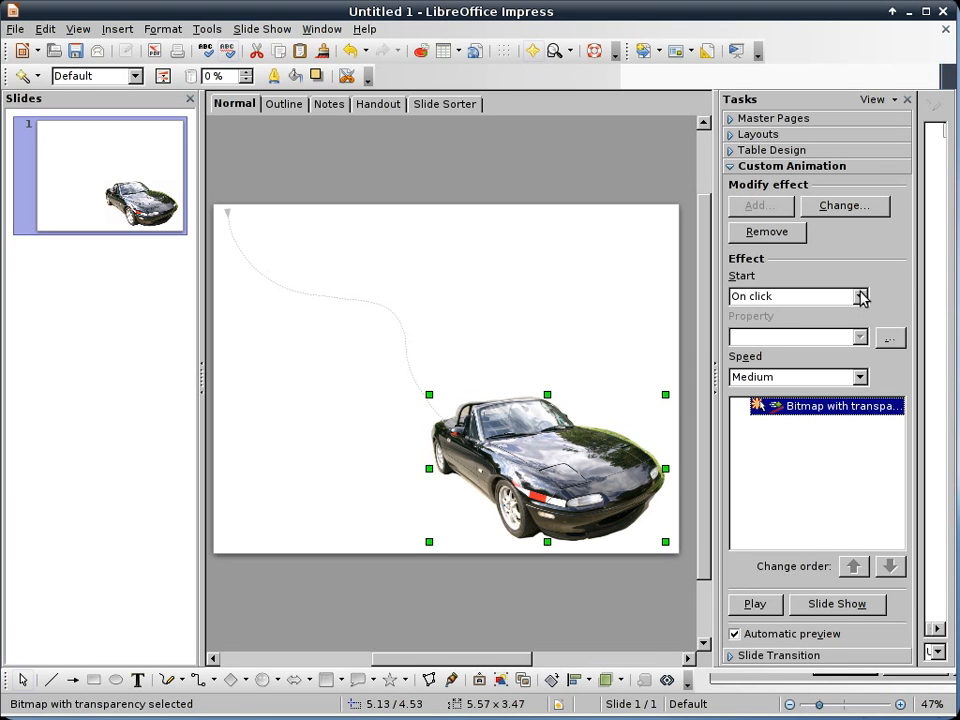
{"action": "left_click", "coordinate": [860, 296]}
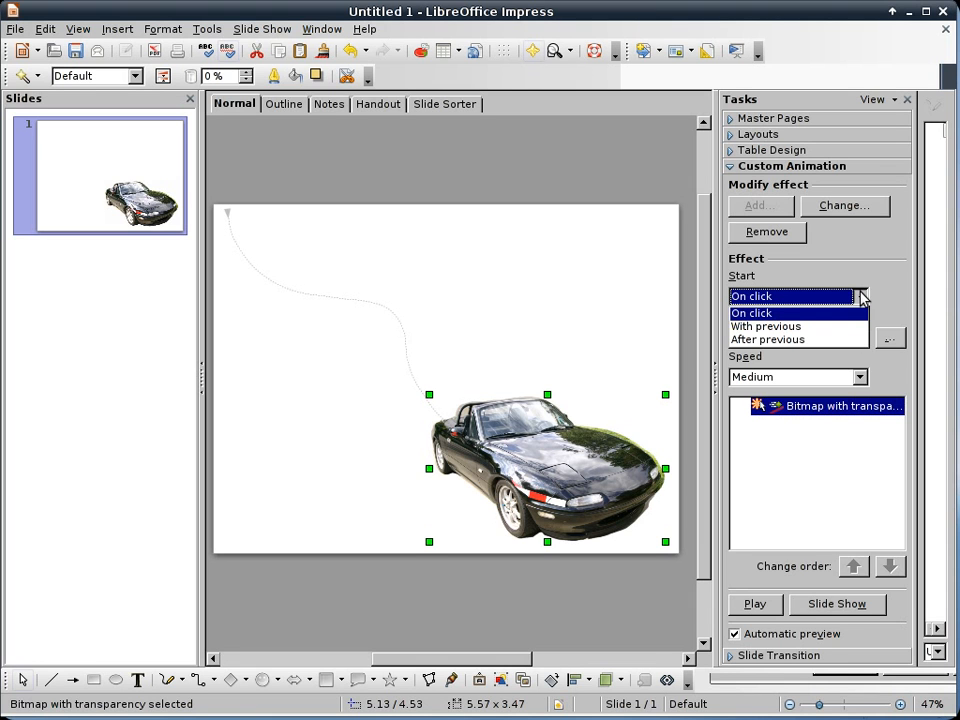
{"action": "left_click", "coordinate": [828, 340]}
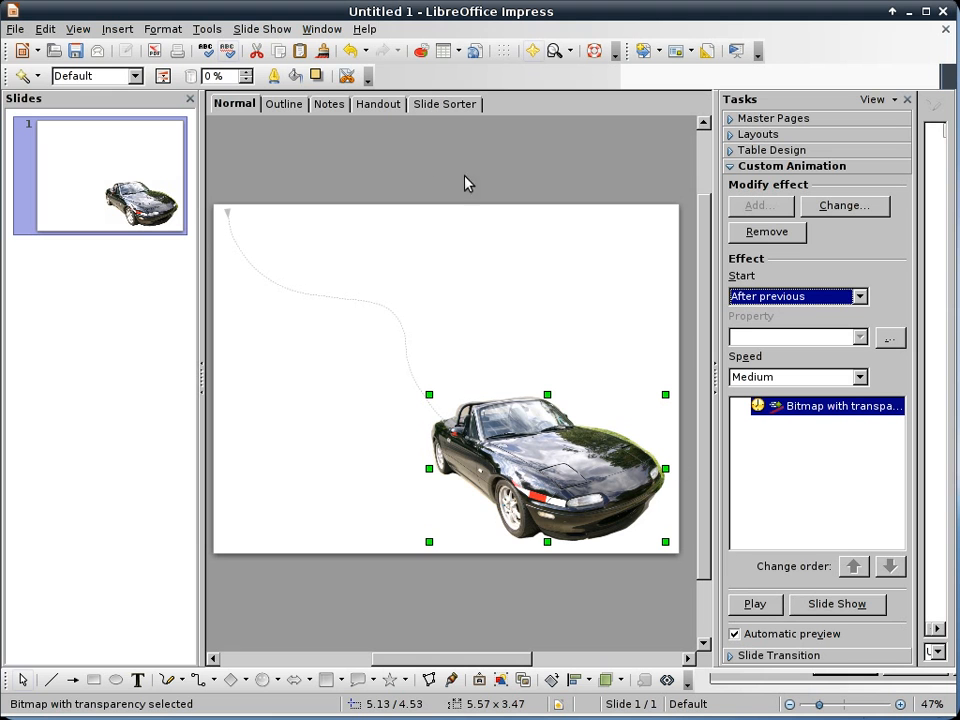
Step: Run the slide show to check that the motion path plays automatically, and exit back to editing
{"action": "left_click", "coordinate": [264, 29]}
{"action": "left_click", "coordinate": [266, 47]}
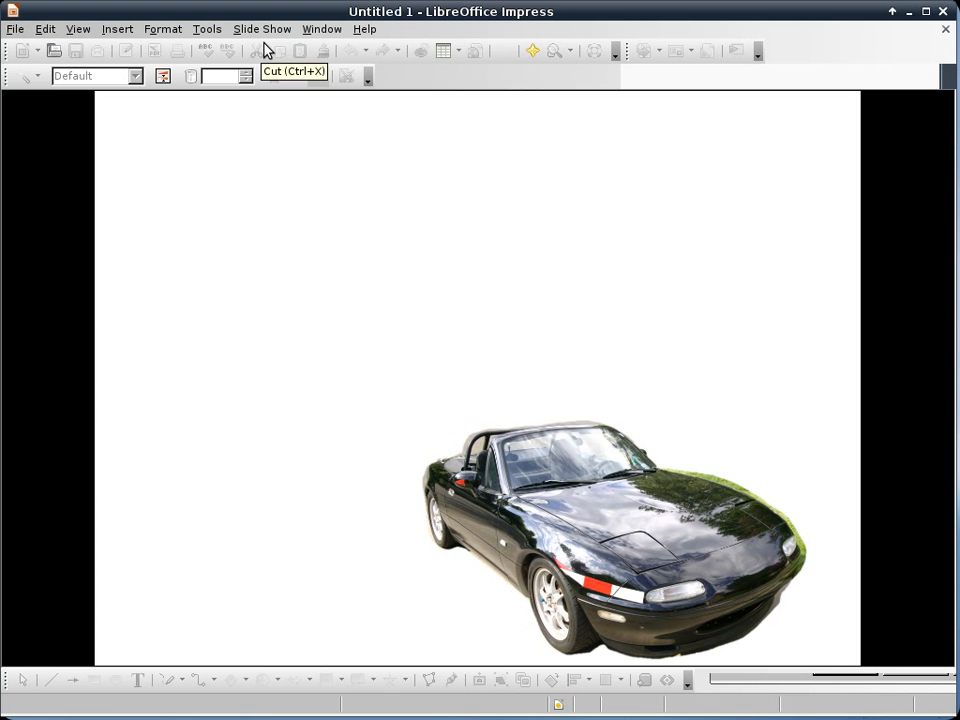
{"action": "left_click", "coordinate": [214, 168]}
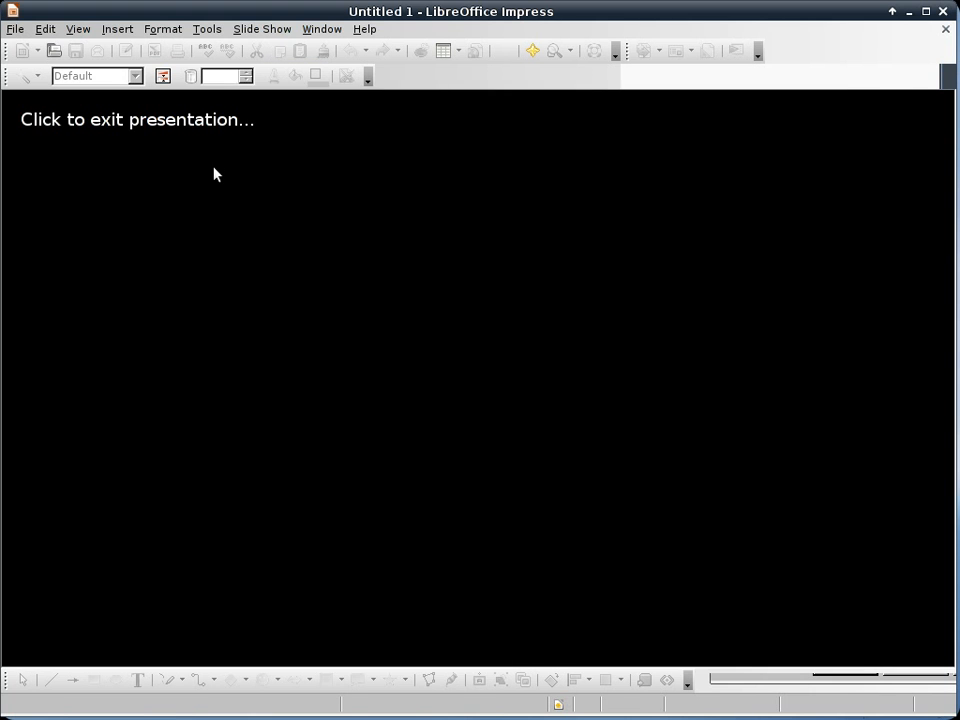
{"action": "left_click", "coordinate": [214, 175]}
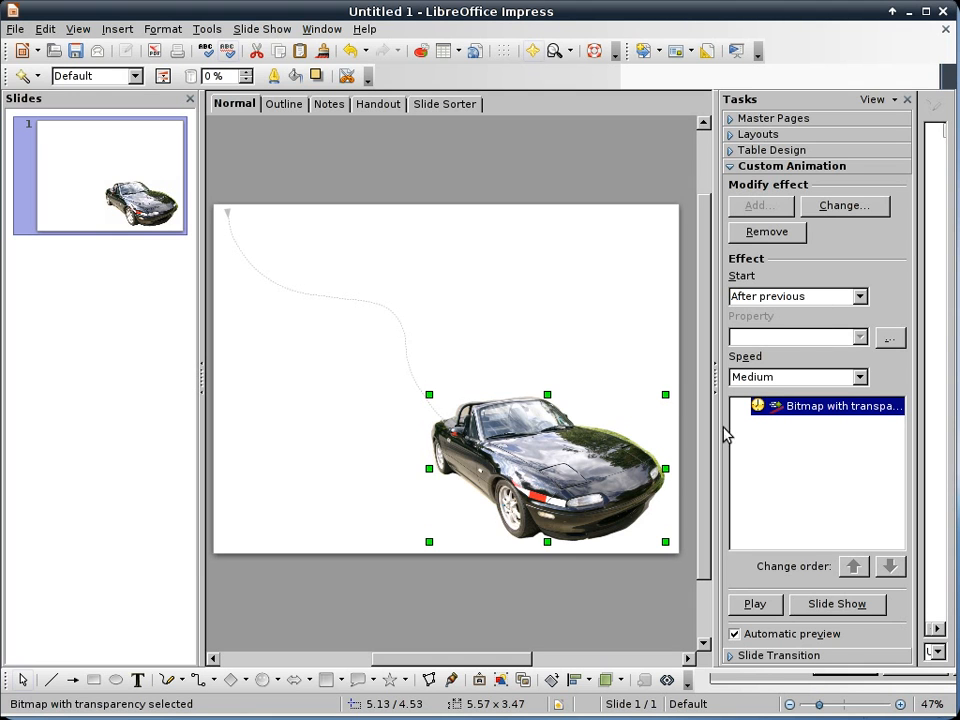
Step: Add a Zoom entrance effect at Medium speed to the car as a second animation
{"action": "left_click", "coordinate": [571, 466]}
{"action": "left_click", "coordinate": [571, 466]}
{"action": "left_click", "coordinate": [771, 206]}
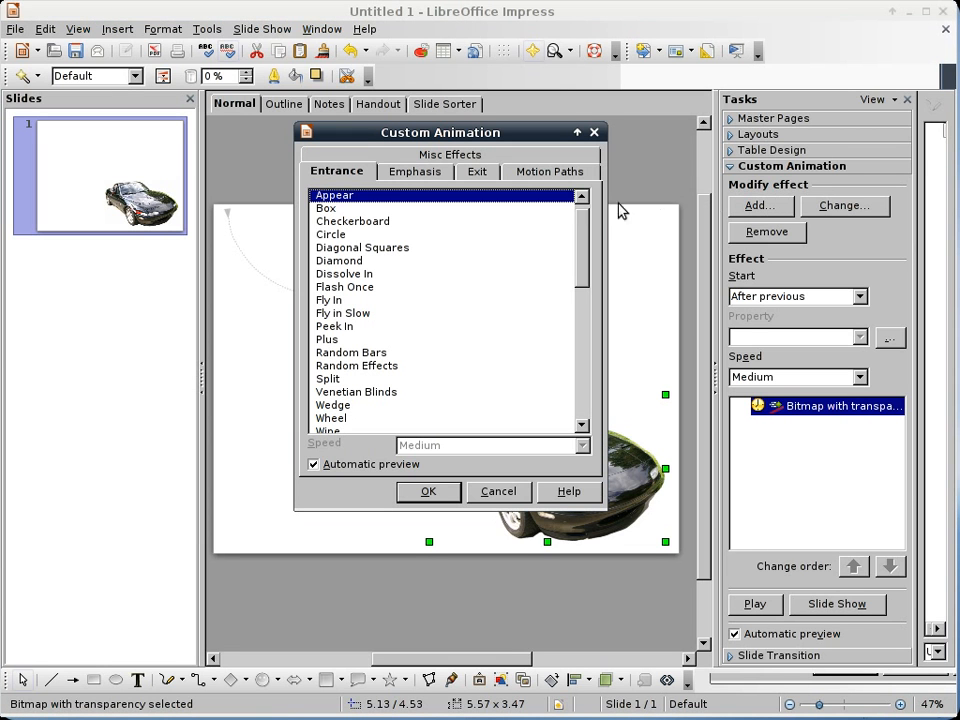
{"action": "left_click_drag", "start_coordinate": [580, 231], "coordinate": [581, 281]}
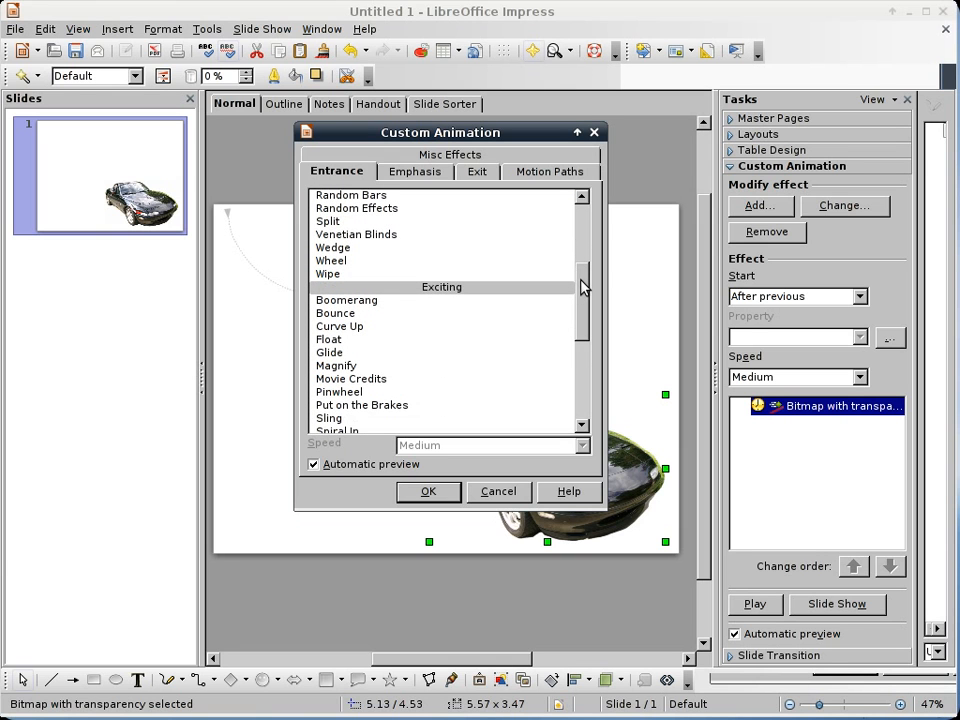
{"action": "left_click", "coordinate": [345, 369]}
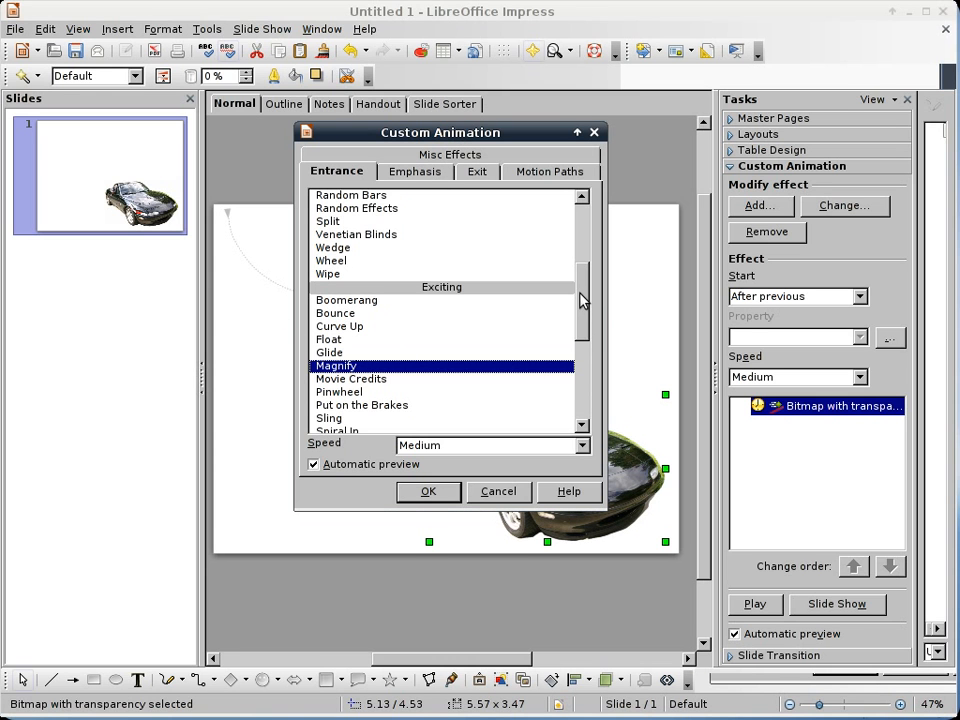
{"action": "left_click_drag", "start_coordinate": [587, 301], "coordinate": [577, 366]}
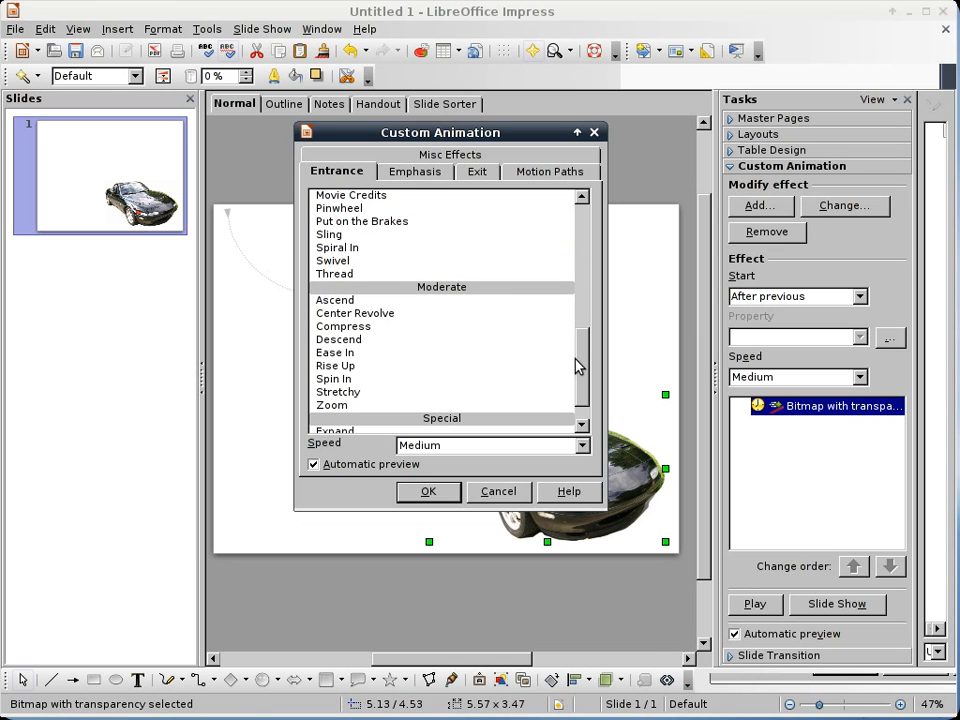
{"action": "left_click", "coordinate": [375, 396]}
{"action": "left_click", "coordinate": [372, 406]}
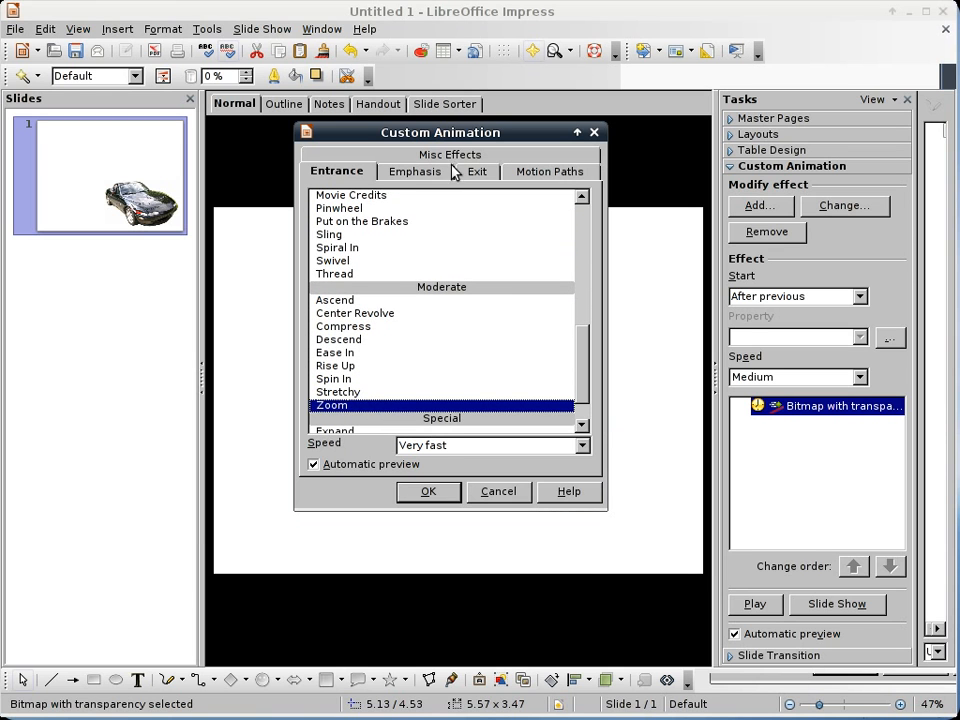
{"action": "left_click_drag", "start_coordinate": [456, 137], "coordinate": [884, 179]}
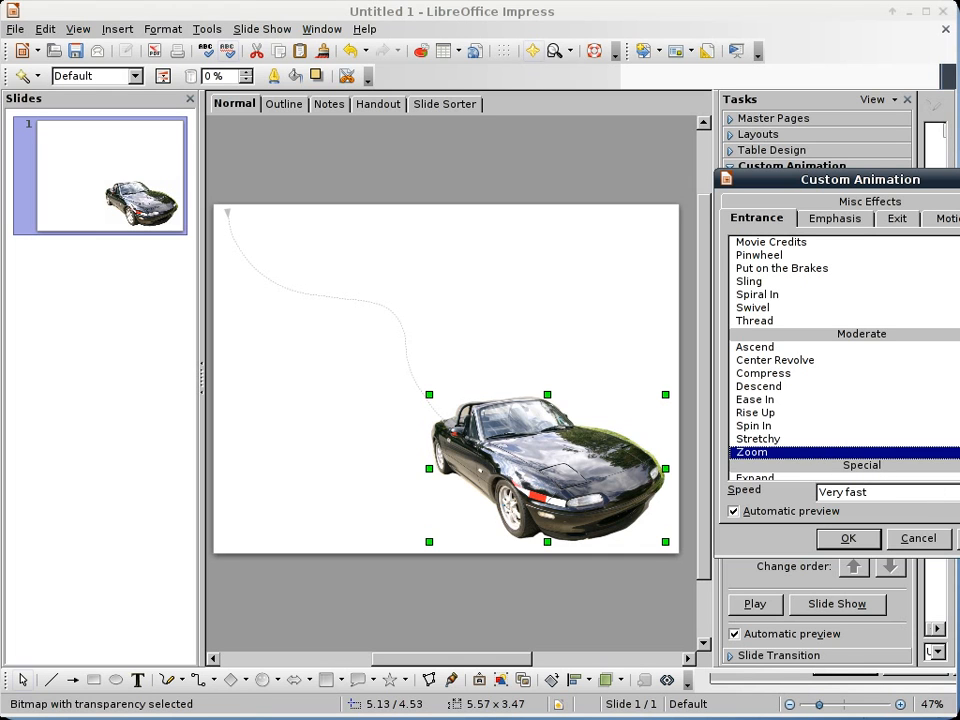
{"action": "left_click", "coordinate": [957, 492]}
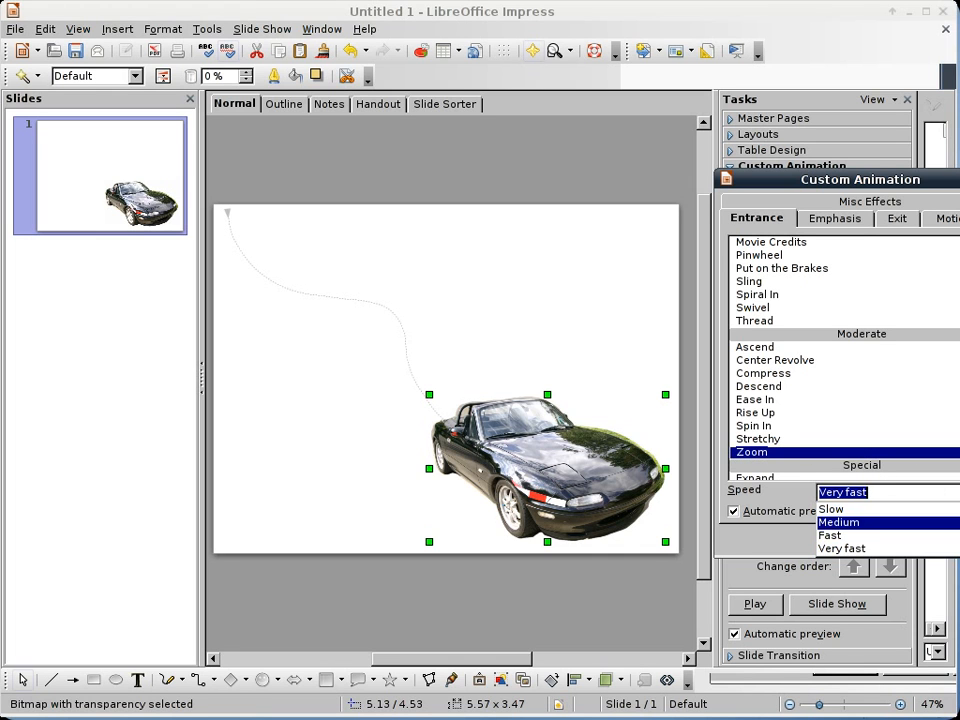
{"action": "left_click", "coordinate": [957, 523]}
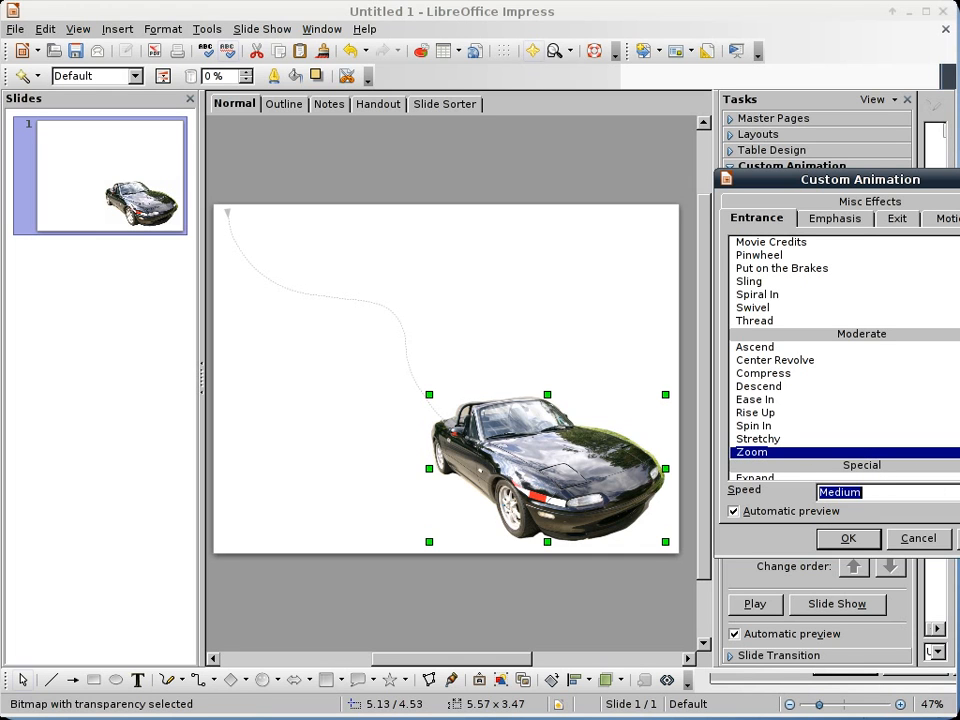
{"action": "left_click", "coordinate": [848, 539]}
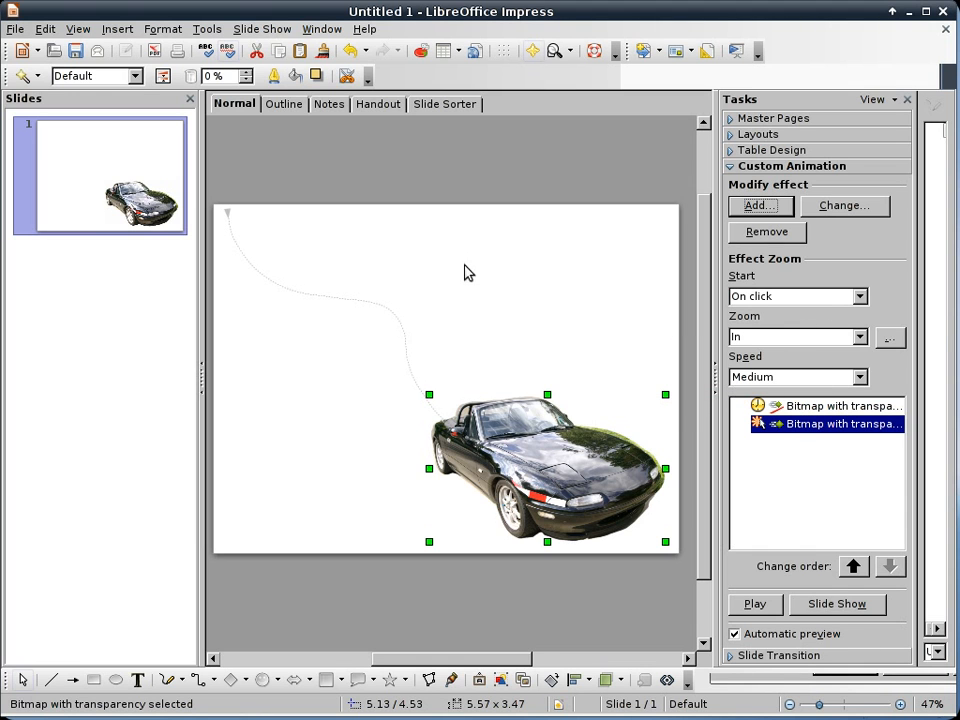
Step: Run the slide show, trigger the car's zoom effect, and exit the presentation
{"action": "left_click", "coordinate": [258, 30]}
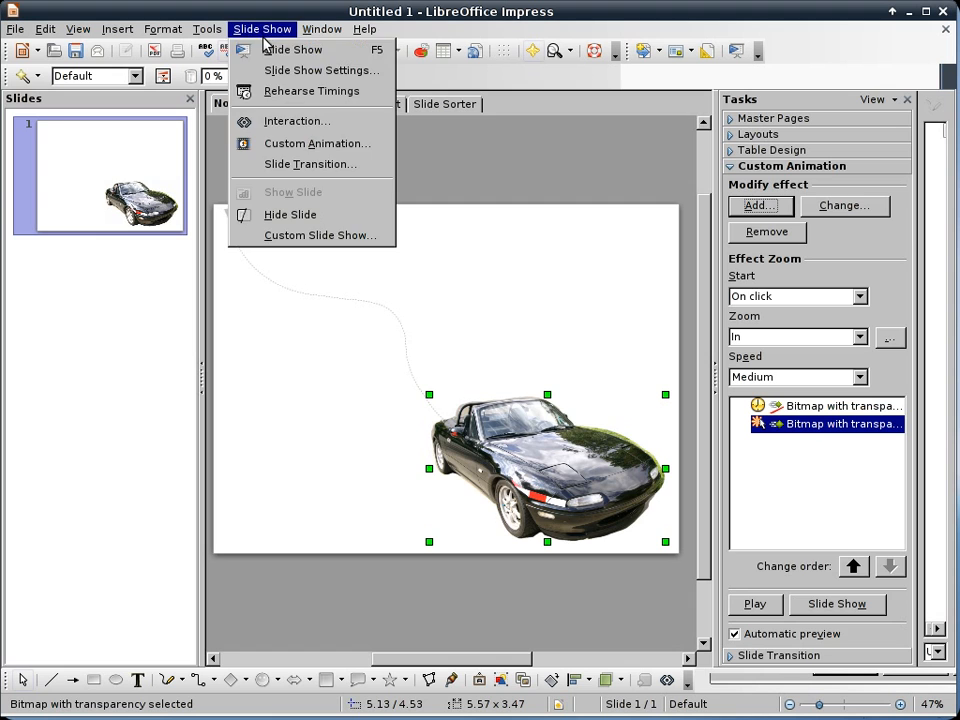
{"action": "left_click", "coordinate": [265, 47]}
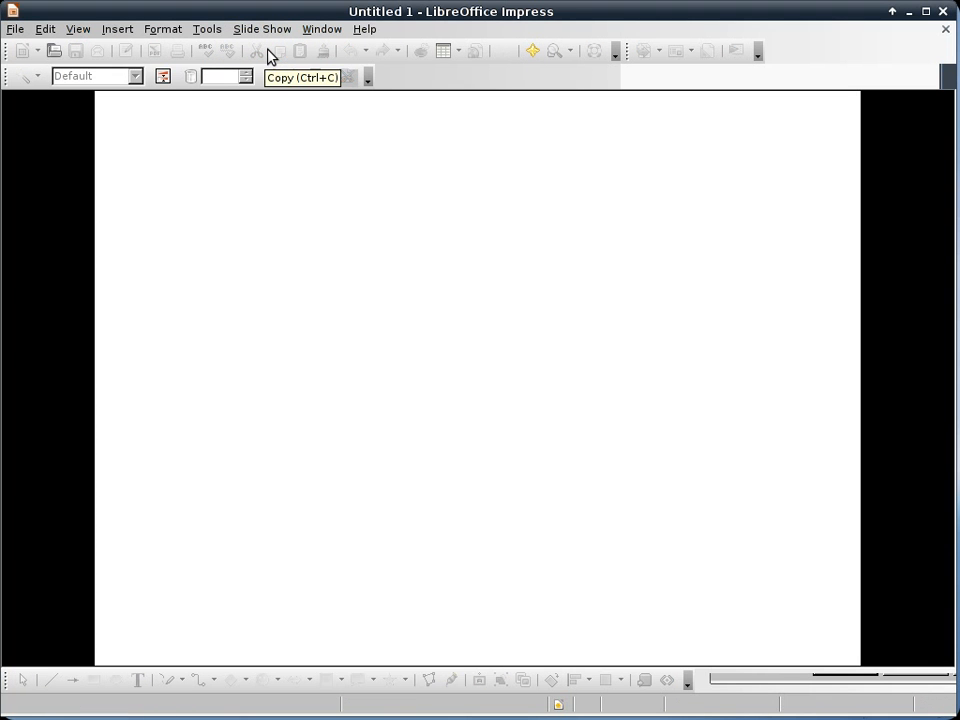
{"action": "left_click", "coordinate": [151, 201]}
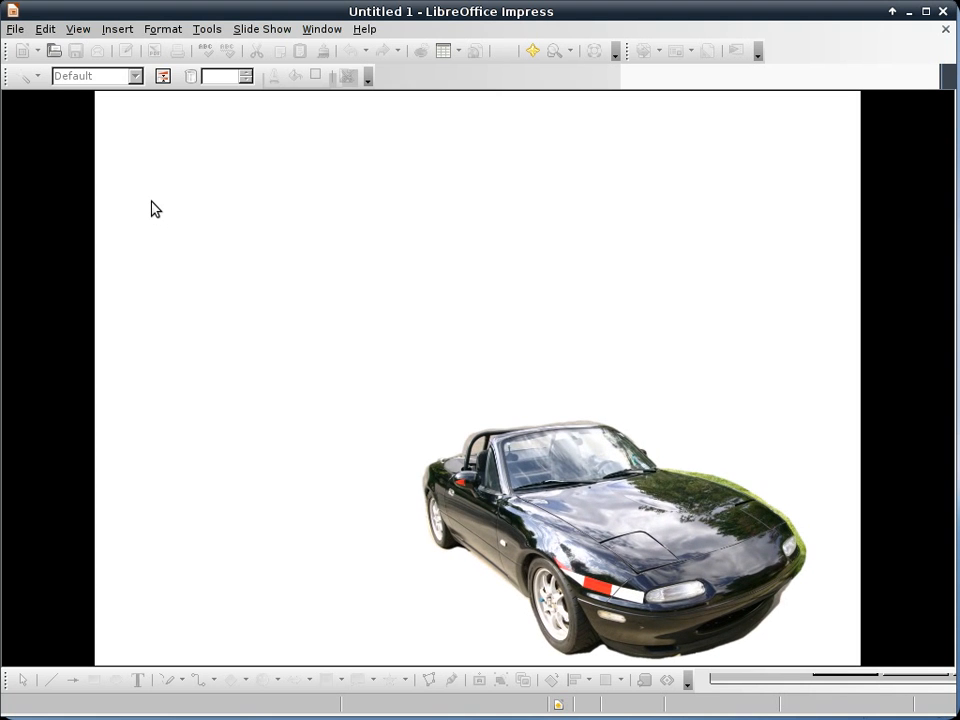
{"action": "left_click", "coordinate": [153, 208]}
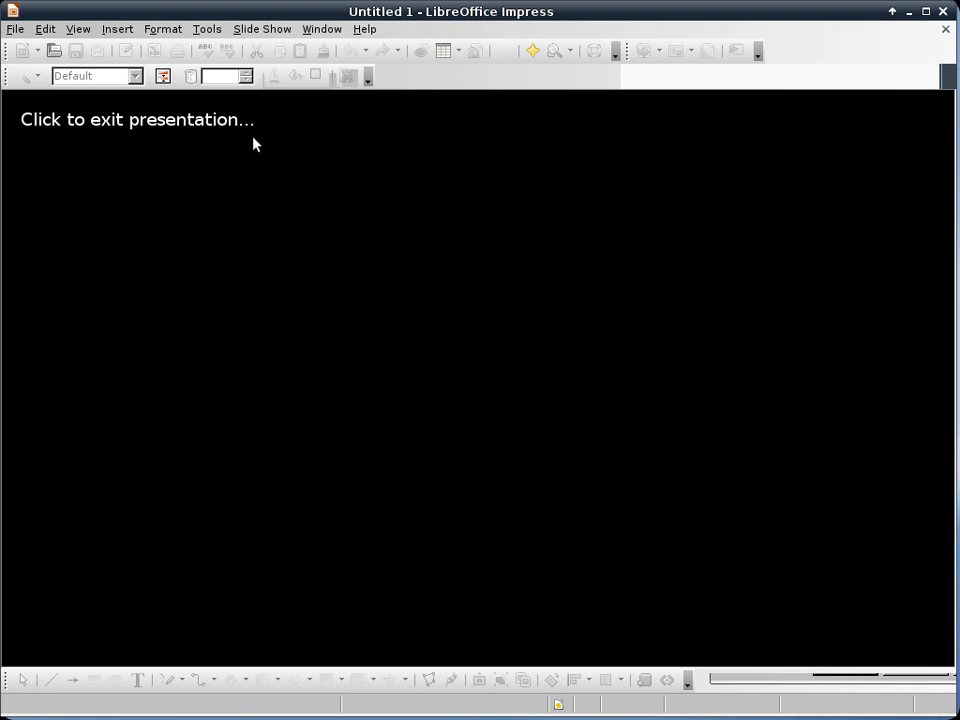
{"action": "left_click", "coordinate": [266, 30]}
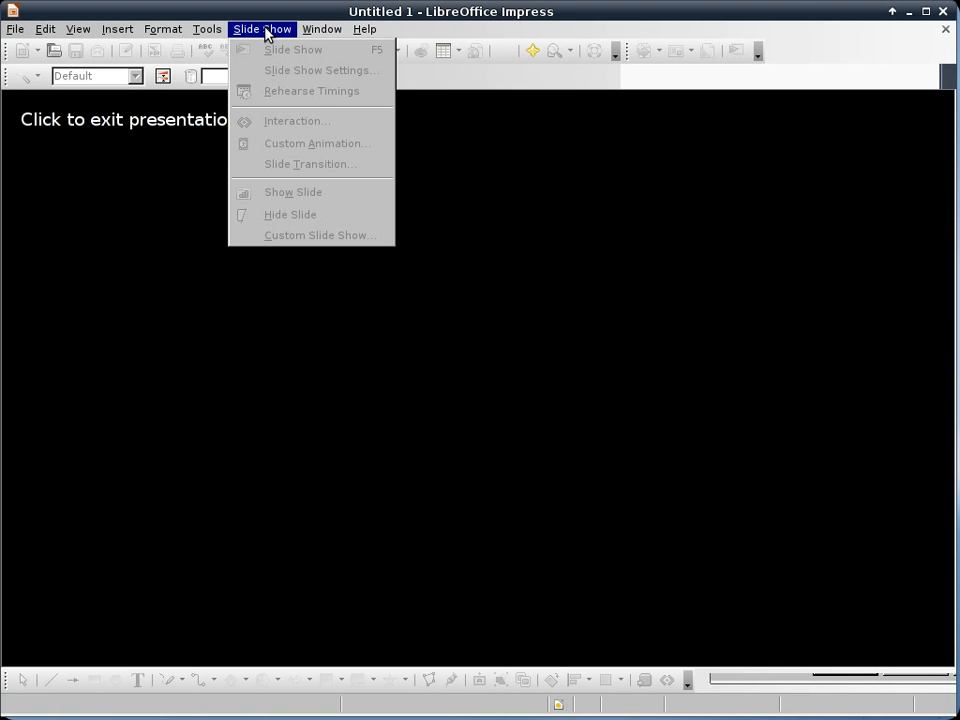
{"action": "left_click", "coordinate": [265, 28]}
{"action": "left_click", "coordinate": [272, 224]}
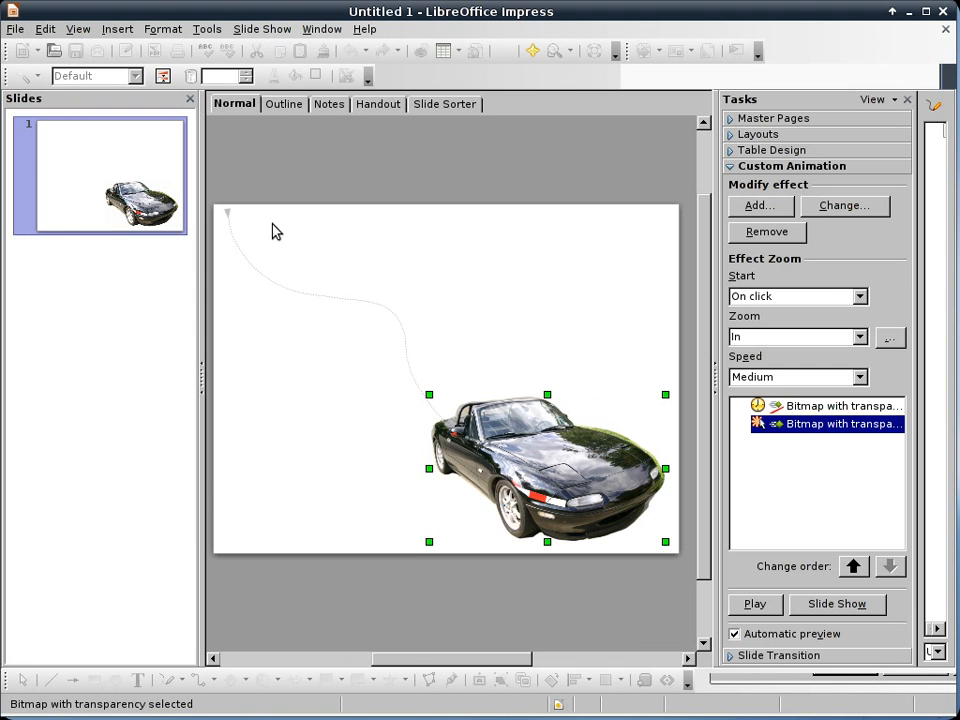
Step: Set the car's Zoom effect to start With previous so it plays together with the motion path
{"action": "left_click", "coordinate": [799, 408]}
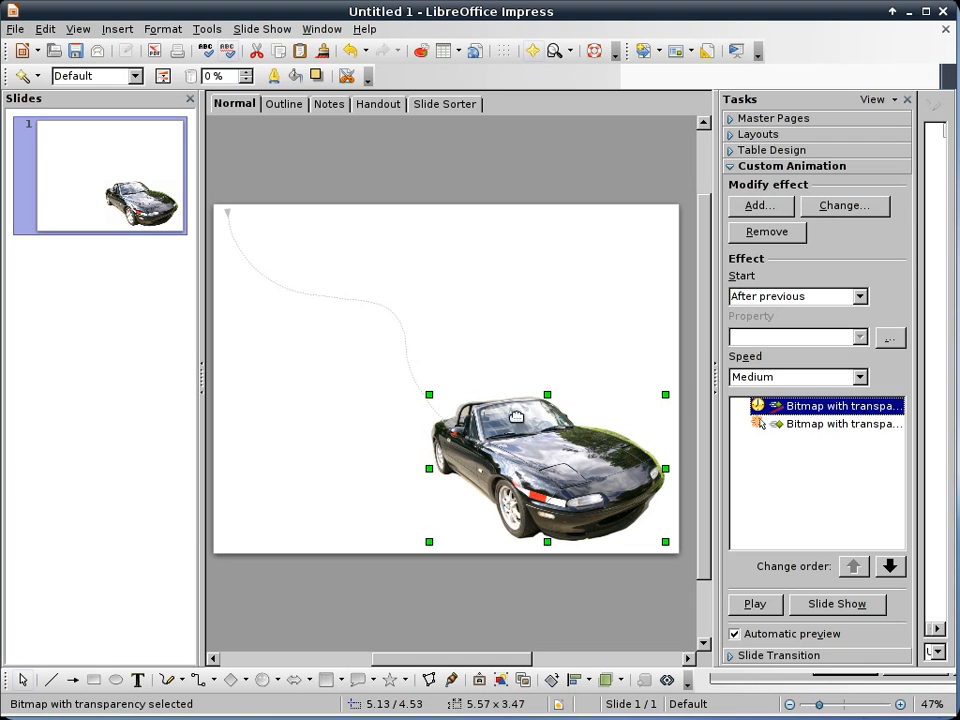
{"action": "left_click", "coordinate": [820, 426]}
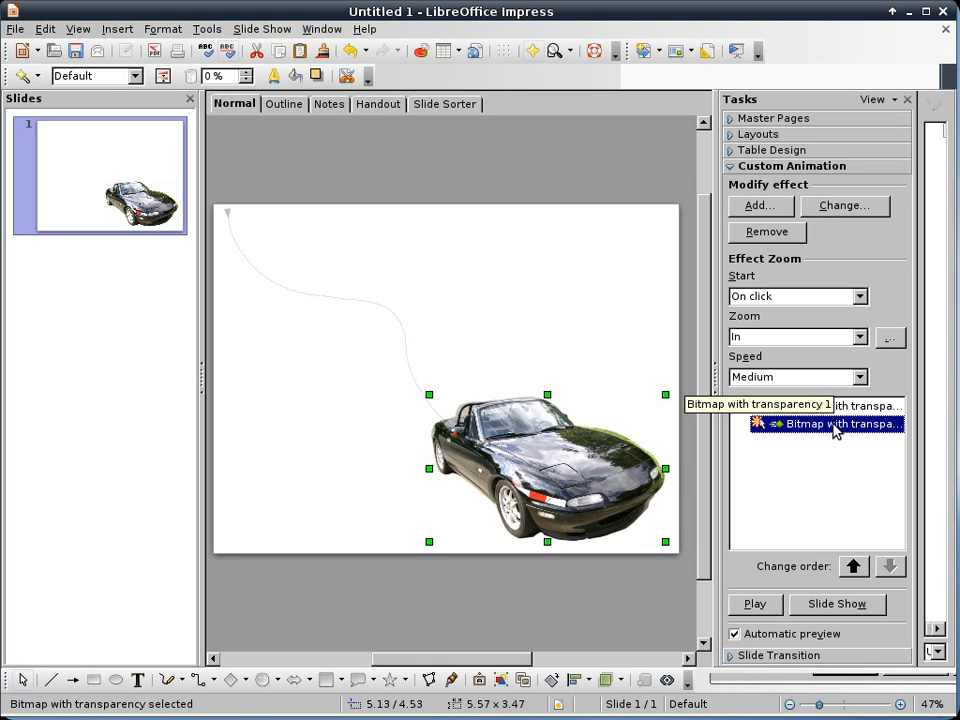
{"action": "left_click", "coordinate": [859, 297]}
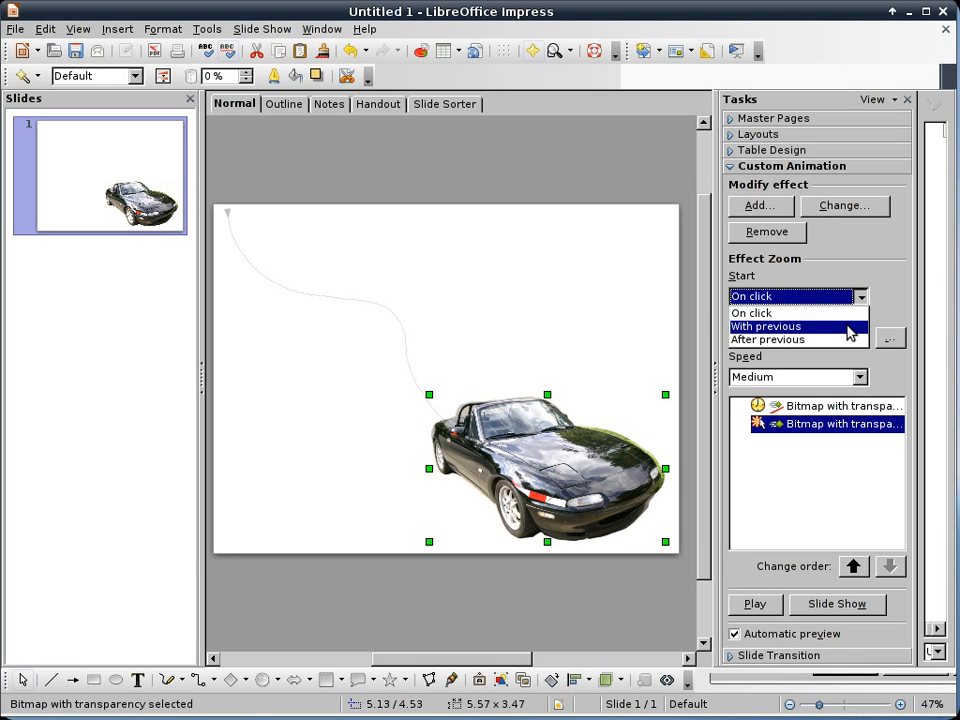
{"action": "left_click", "coordinate": [849, 327]}
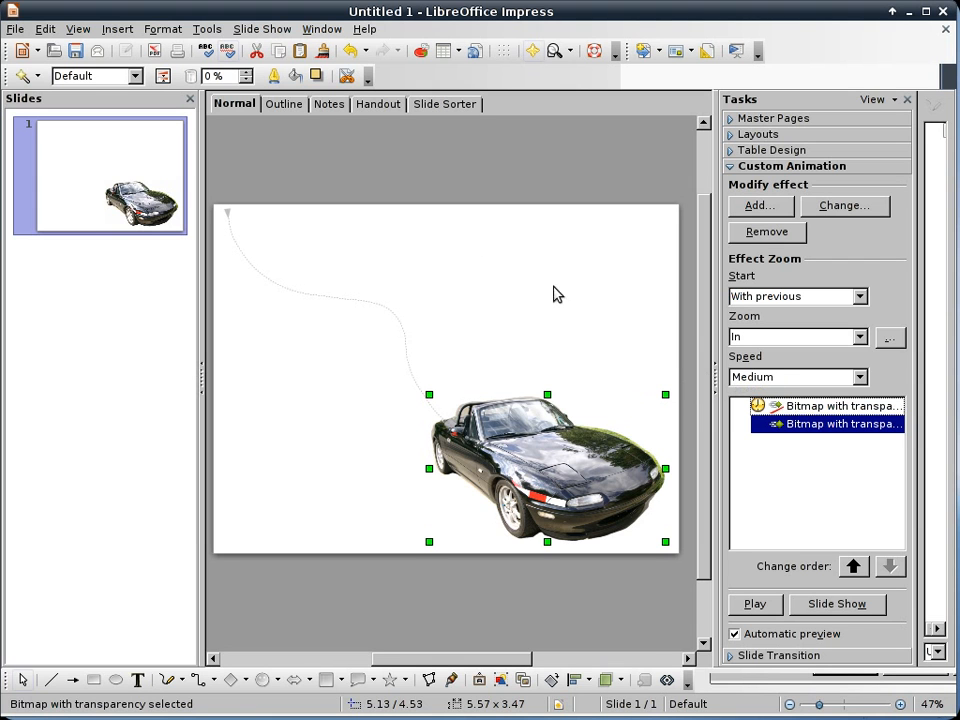
Step: Run the slide show to check the combined zoom and motion path, and return to editing
{"action": "left_click", "coordinate": [320, 30]}
{"action": "left_click", "coordinate": [284, 50]}
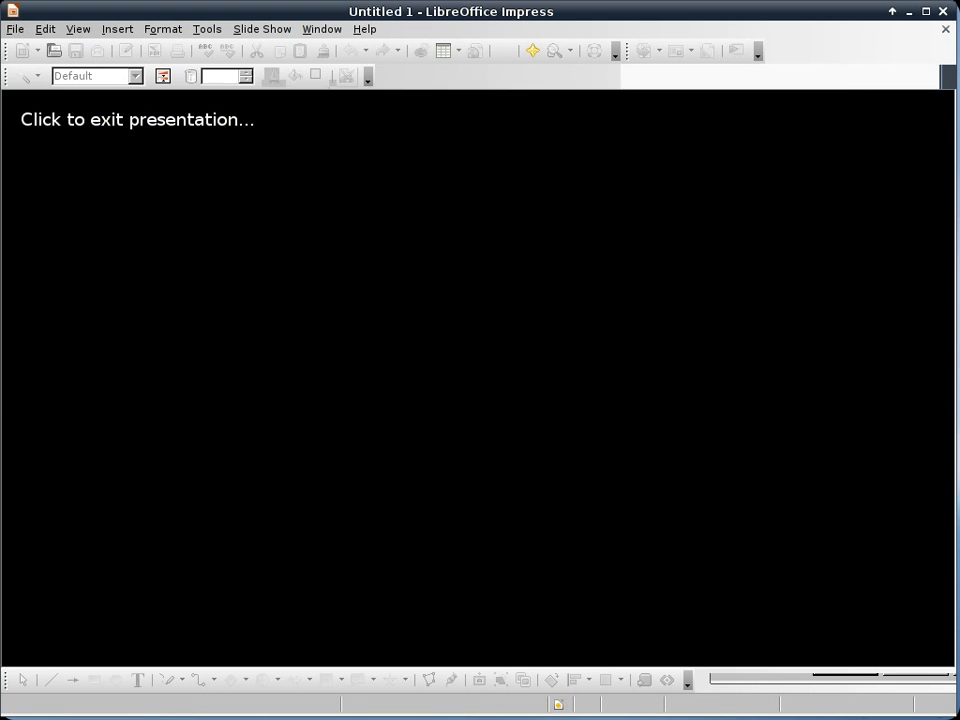
{"action": "left_click", "coordinate": [566, 203]}
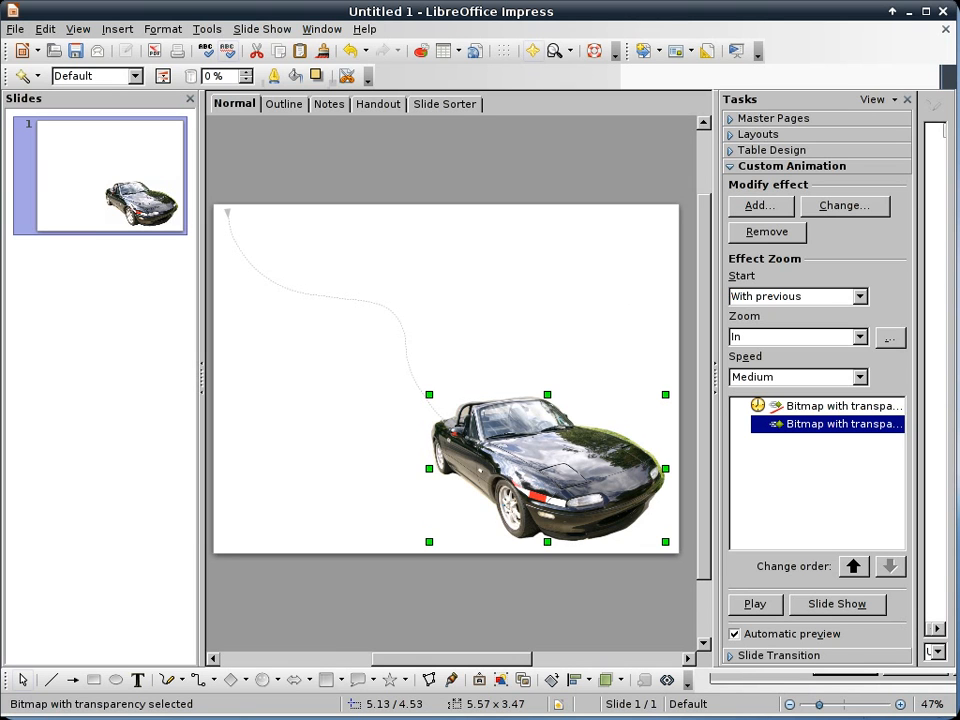
Step: Launch the desktop's Volume Control program and move its window fully into view
{"action": "left_click", "coordinate": [27, 719]}
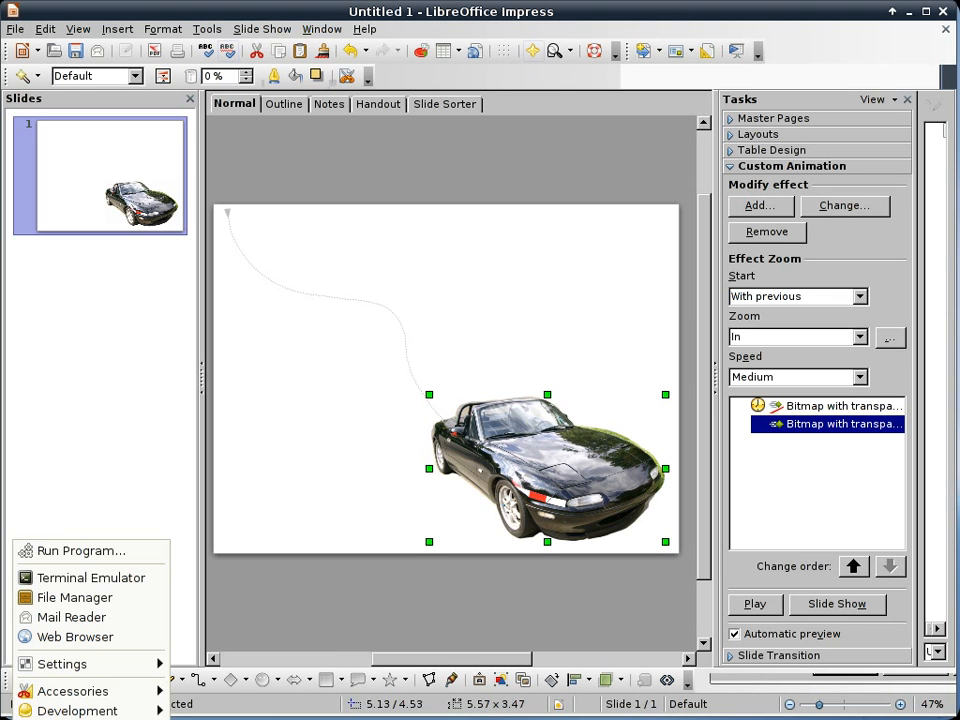
{"action": "mouse_move", "coordinate": [80, 719]}
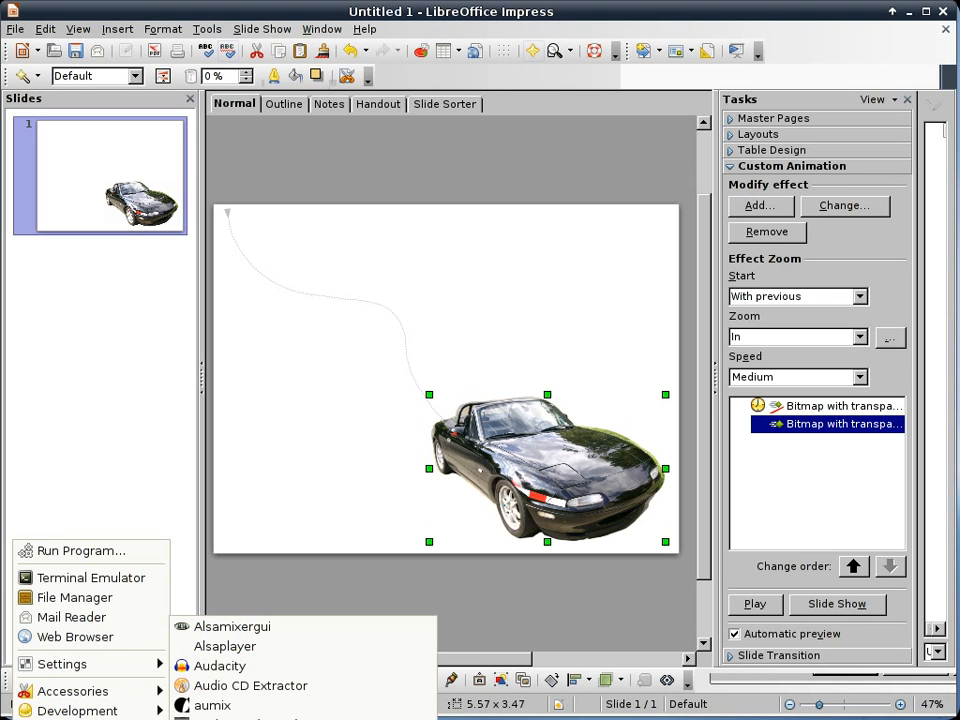
{"action": "left_click", "coordinate": [250, 719]}
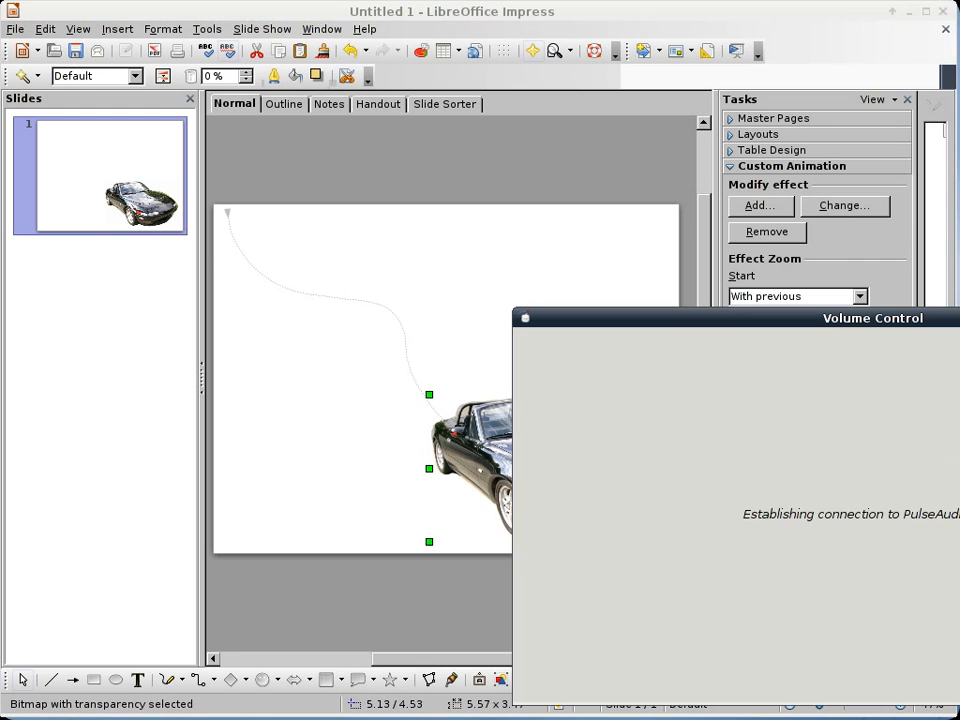
{"action": "left_click_drag", "start_coordinate": [933, 321], "coordinate": [525, 170]}
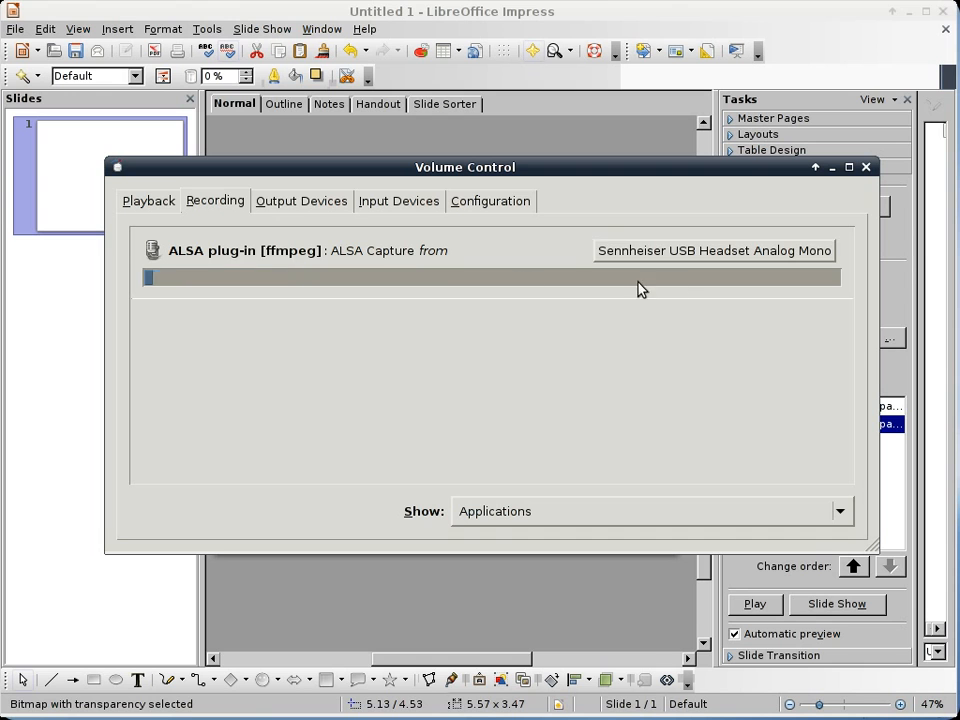
Step: Switch the ffmpeg capture source to Monitor of Sennheiser USB Headset Analog Stereo, and back to Sennheiser USB Headset Analog Mono
{"action": "left_click", "coordinate": [733, 253]}
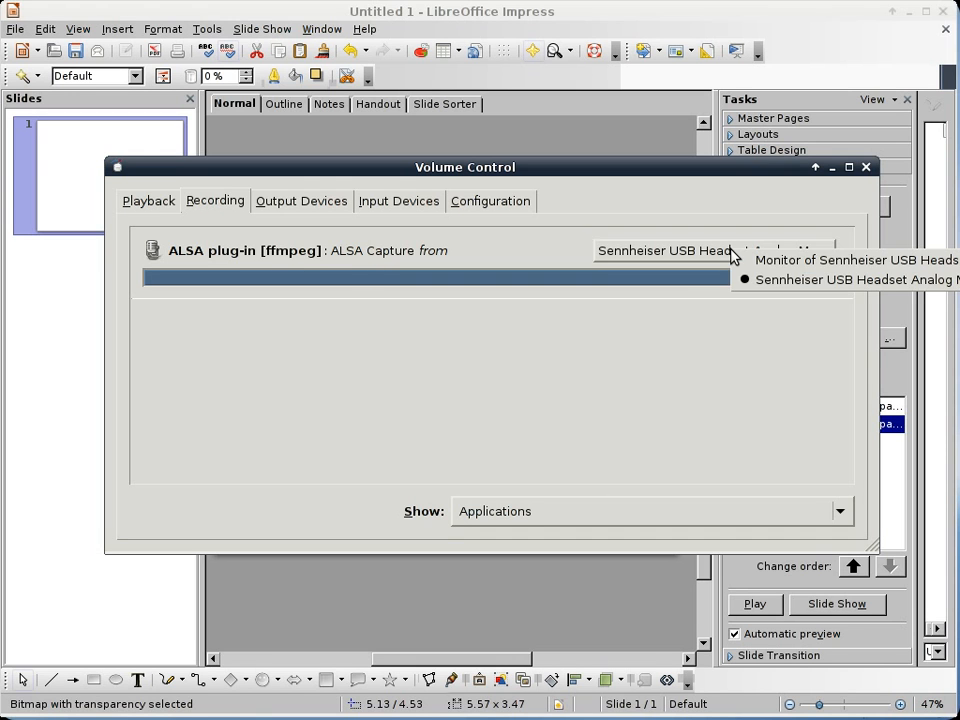
{"action": "left_click", "coordinate": [812, 262]}
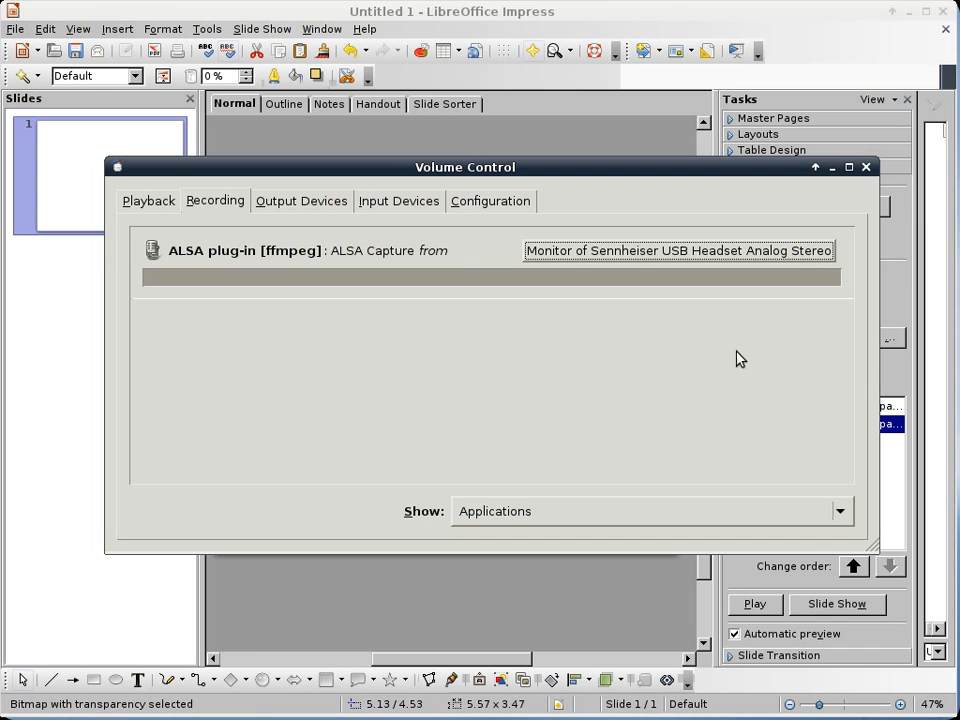
{"action": "left_click", "coordinate": [722, 250]}
{"action": "left_click", "coordinate": [741, 270]}
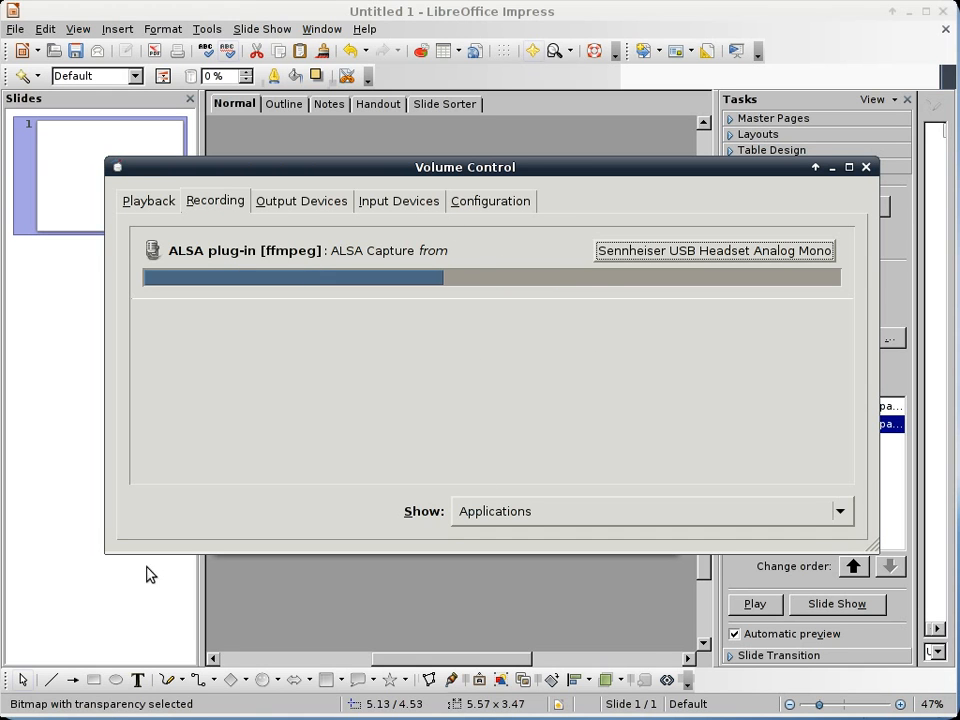
Step: Launch PulseAudio Manager from the desktop's applications and move its window fully into view
{"action": "key", "text": "alt+F1"}
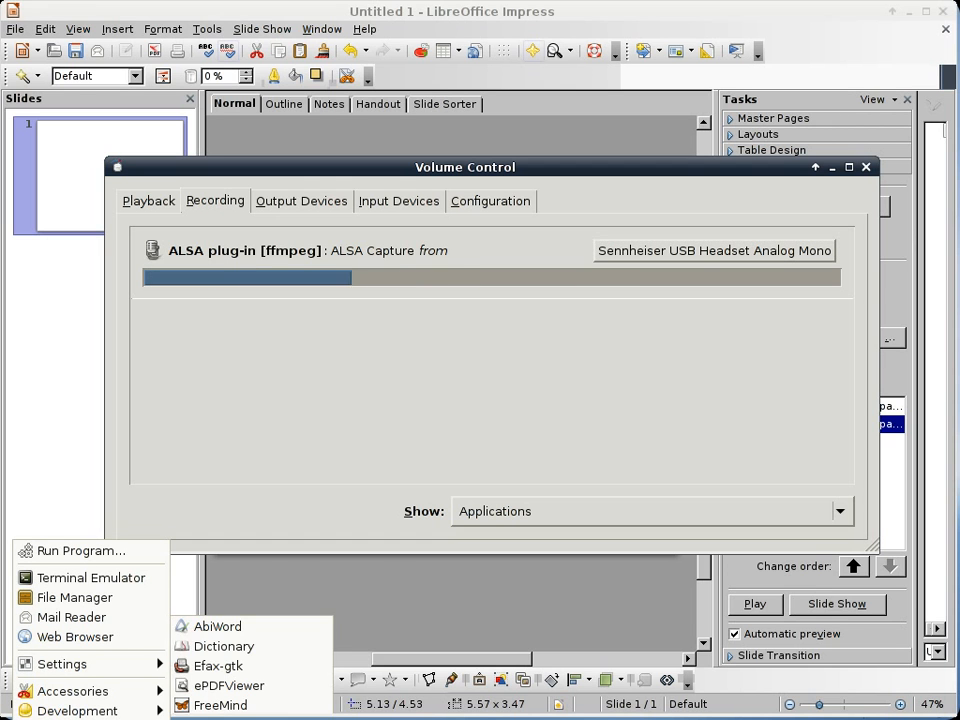
{"action": "mouse_move", "coordinate": [90, 719]}
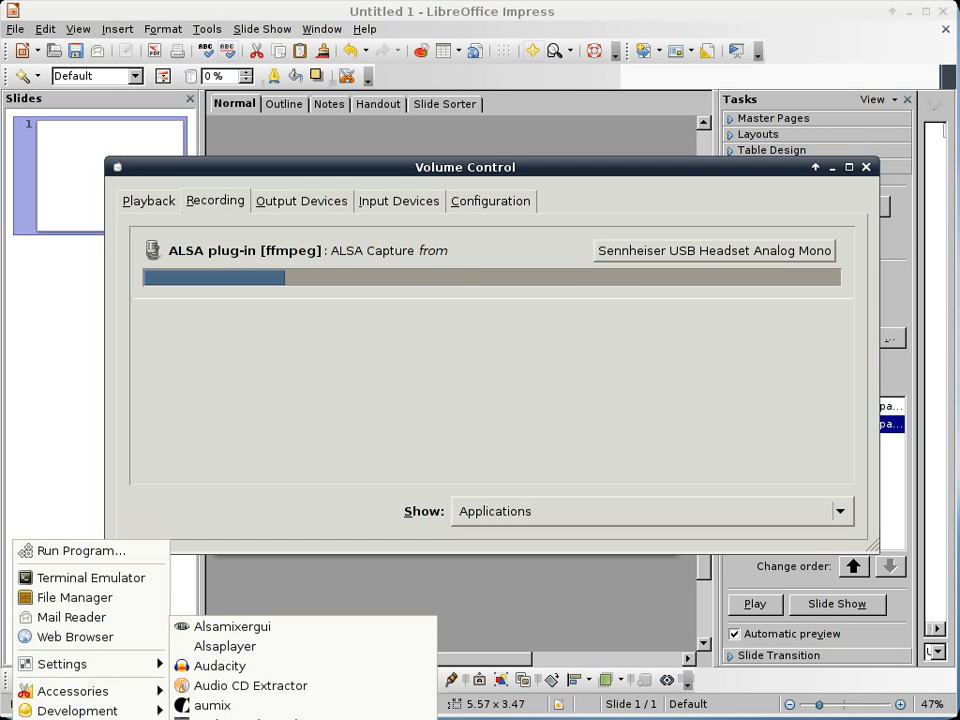
{"action": "left_click", "coordinate": [290, 719]}
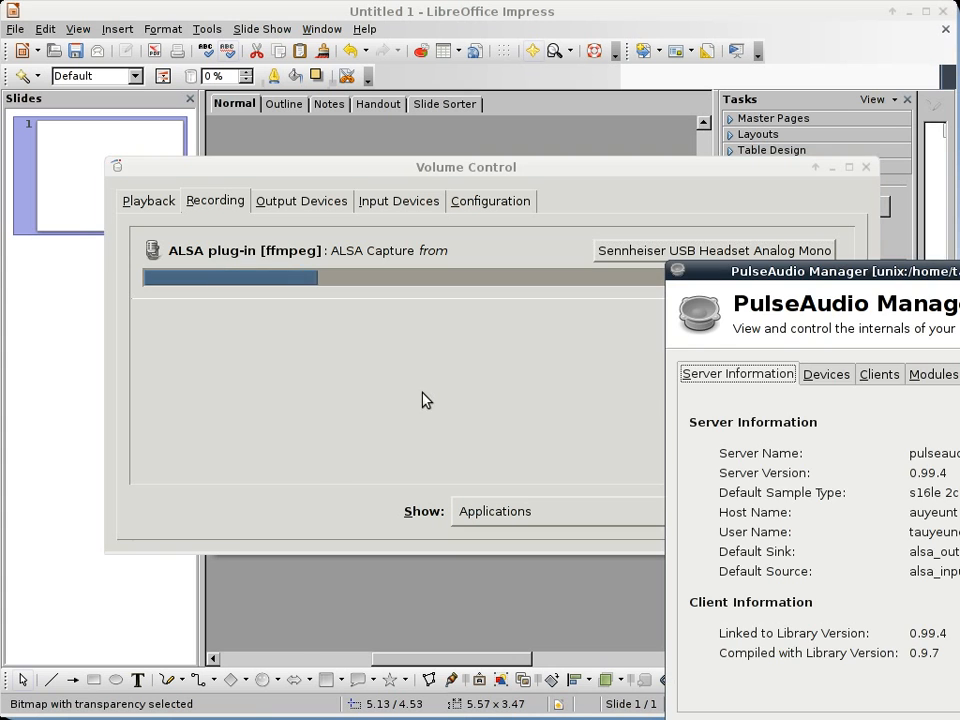
{"action": "left_click_drag", "start_coordinate": [959, 271], "coordinate": [436, 130]}
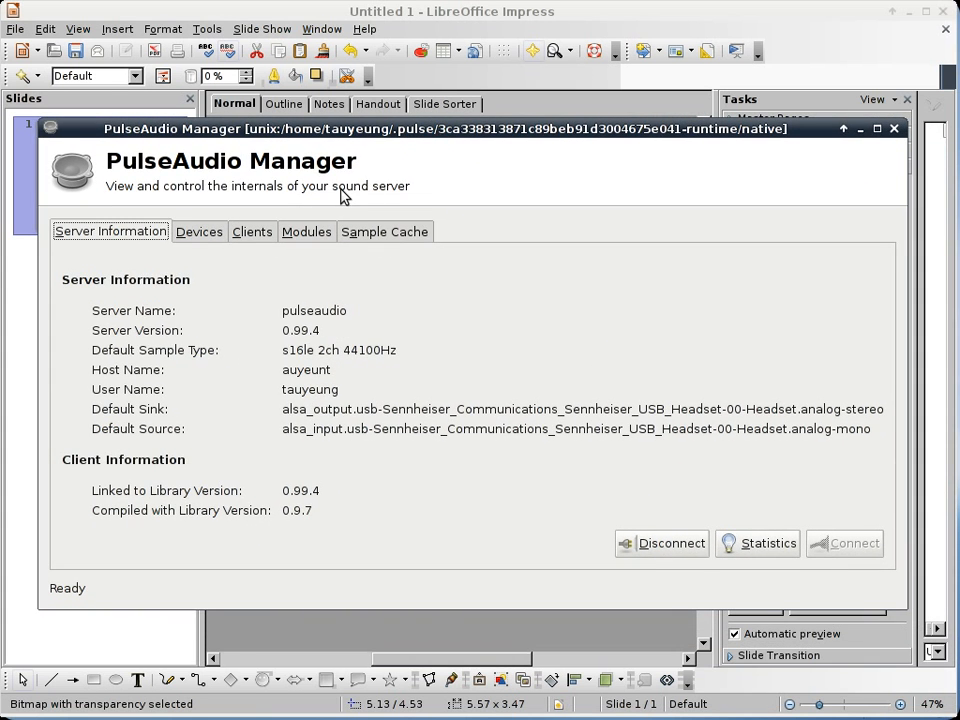
Step: Look through PulseAudio Manager's Modules, Sample Cache, Clients, Devices and Server Information for recording options, and close the manager
{"action": "left_click", "coordinate": [316, 233]}
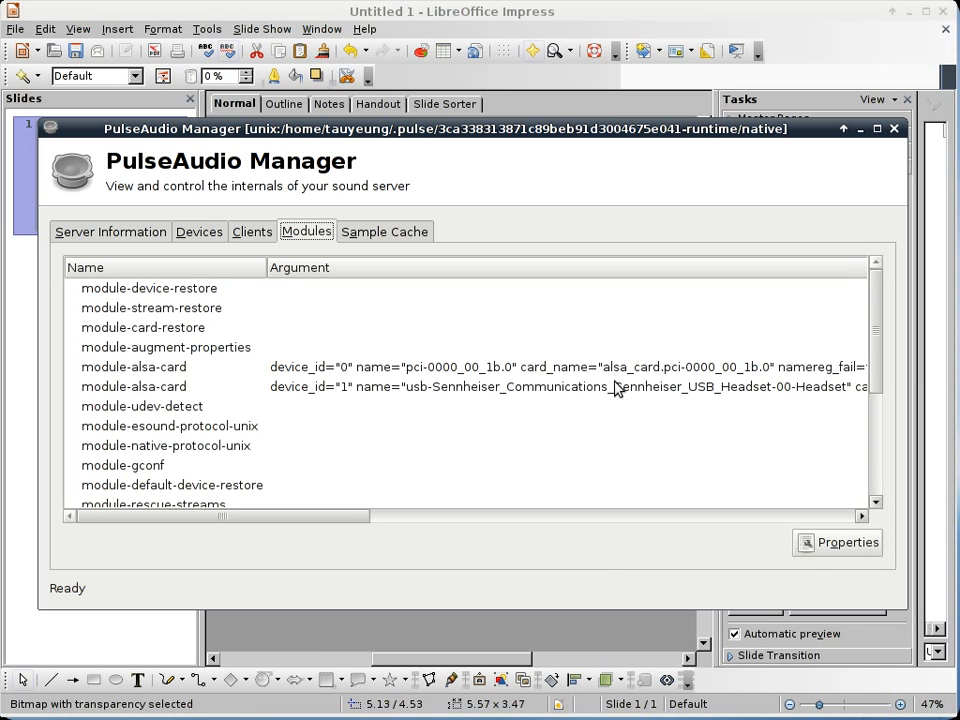
{"action": "left_click_drag", "start_coordinate": [879, 380], "coordinate": [848, 366]}
{"action": "left_click", "coordinate": [356, 239]}
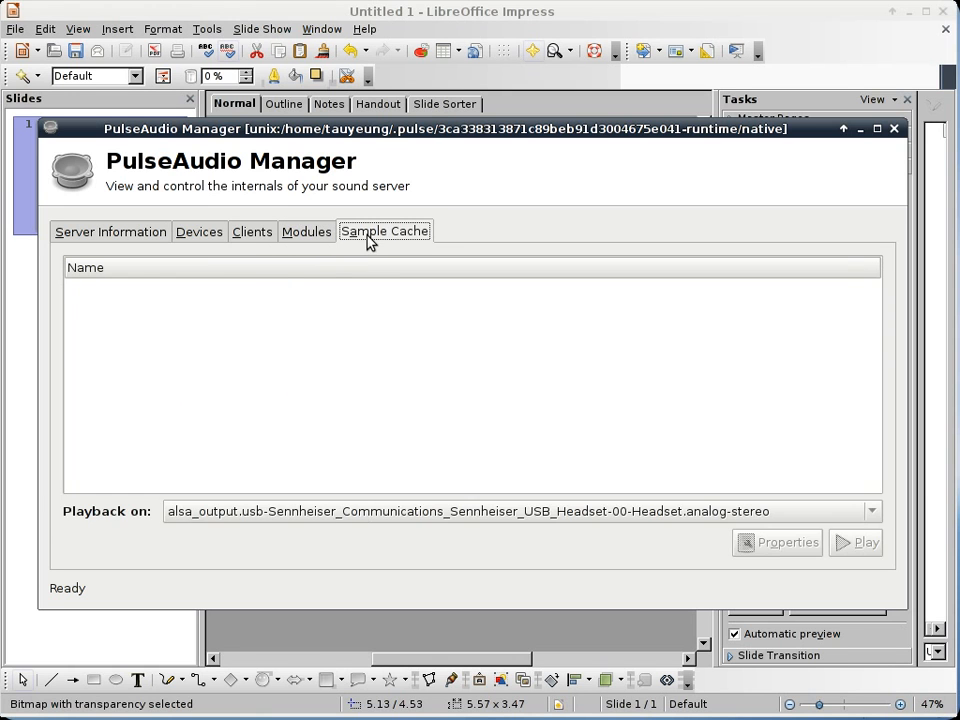
{"action": "left_click", "coordinate": [245, 233]}
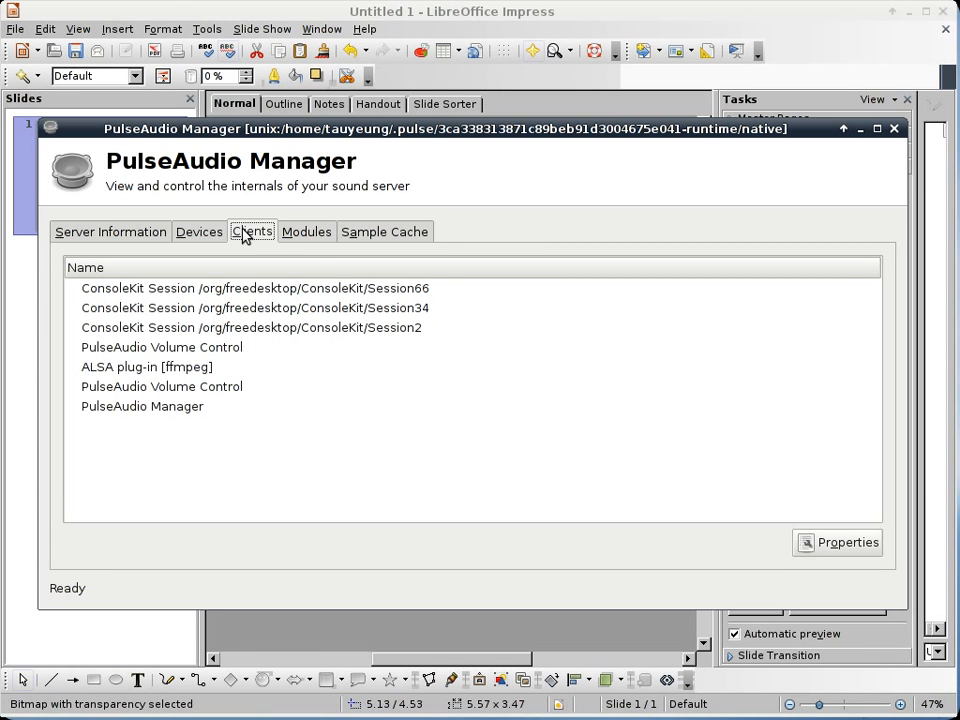
{"action": "left_click", "coordinate": [214, 234]}
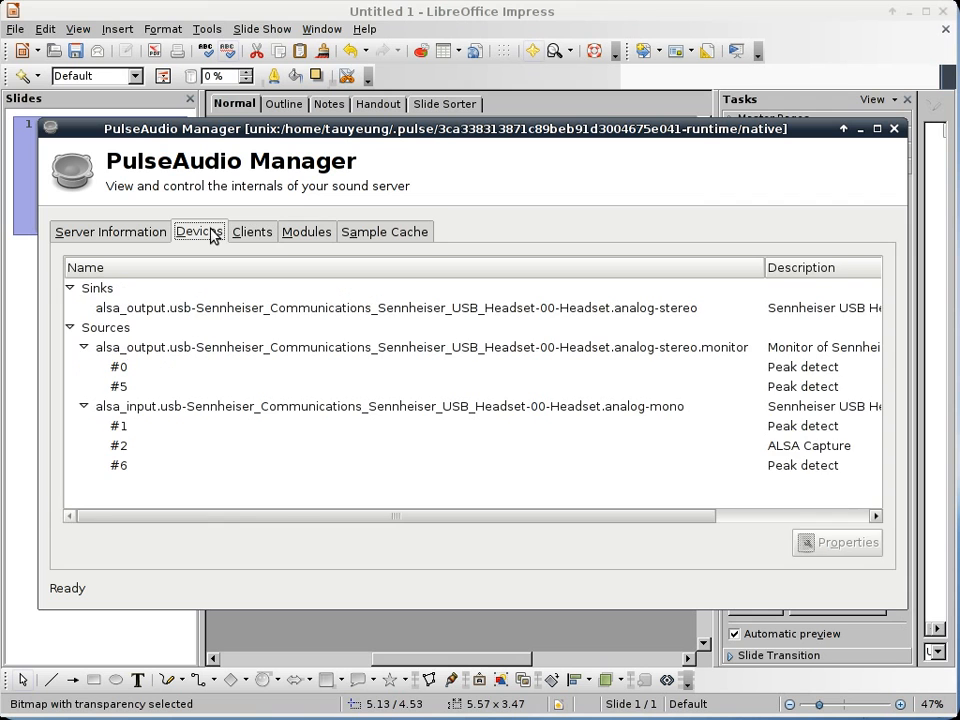
{"action": "left_click", "coordinate": [145, 238]}
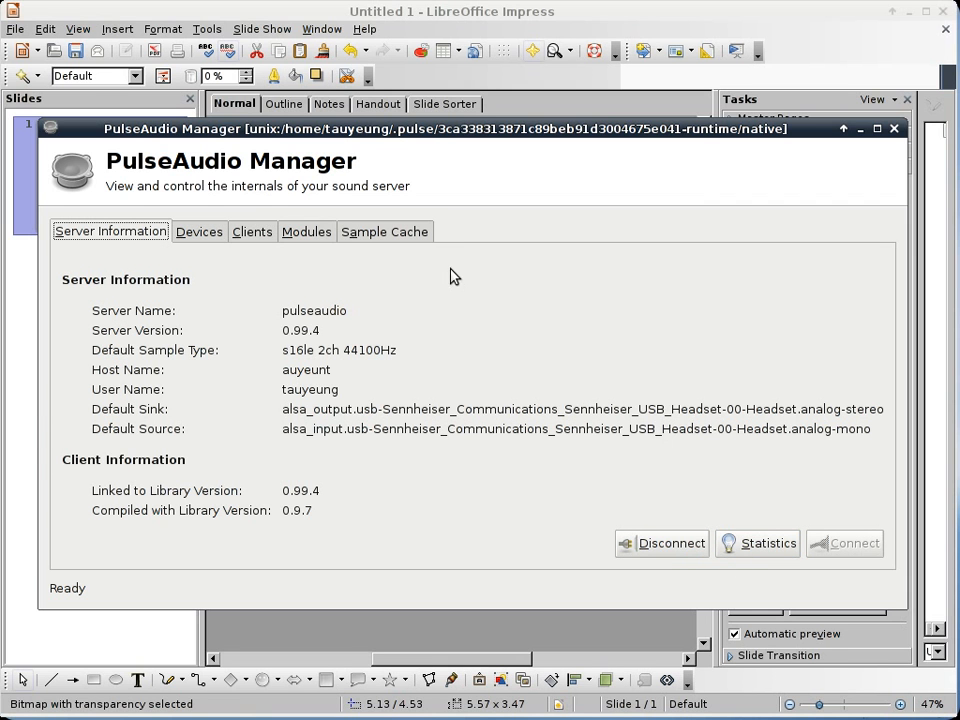
{"action": "left_click", "coordinate": [306, 236]}
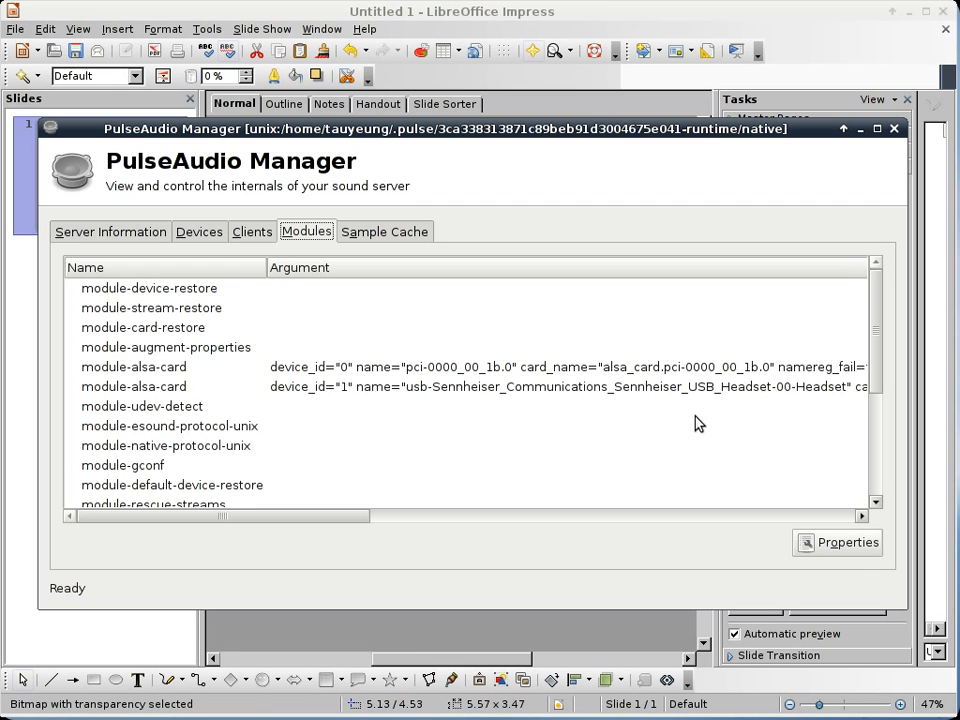
{"action": "left_click_drag", "start_coordinate": [872, 375], "coordinate": [862, 495]}
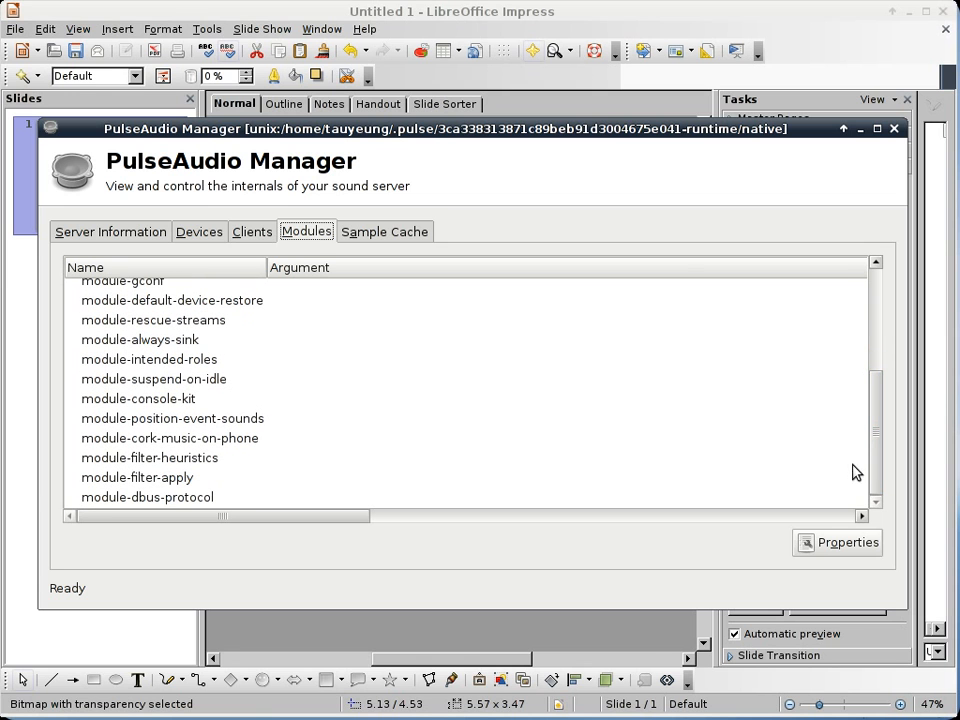
{"action": "left_click", "coordinate": [894, 128]}
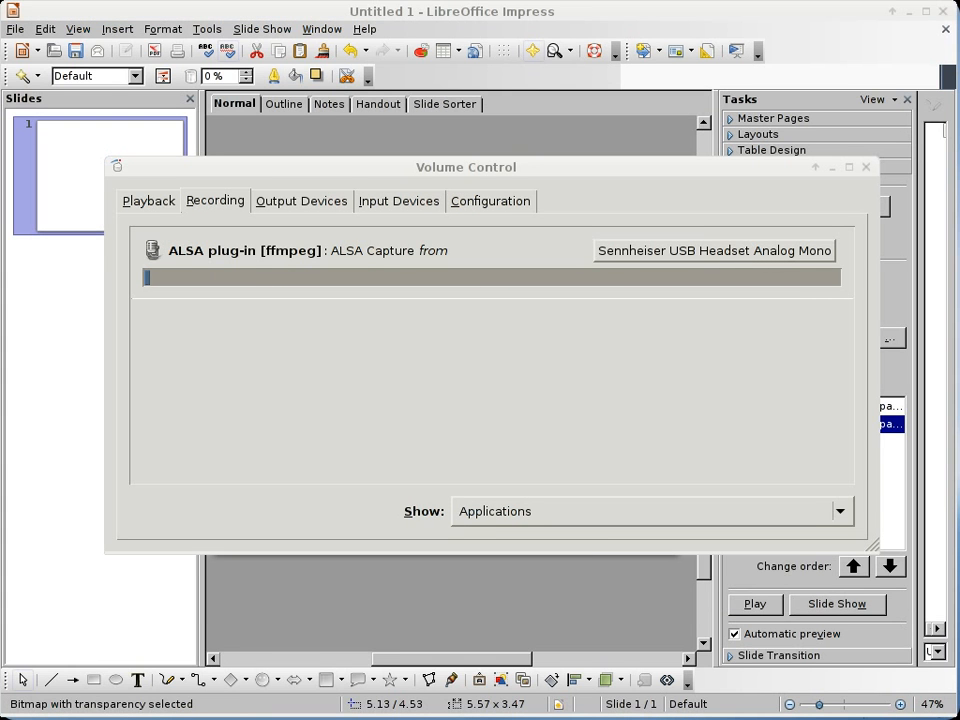
Step: Bring the Terminal window into view and list the available commands starting with "pa"
{"action": "left_click_drag", "start_coordinate": [959, 232], "coordinate": [481, 330]}
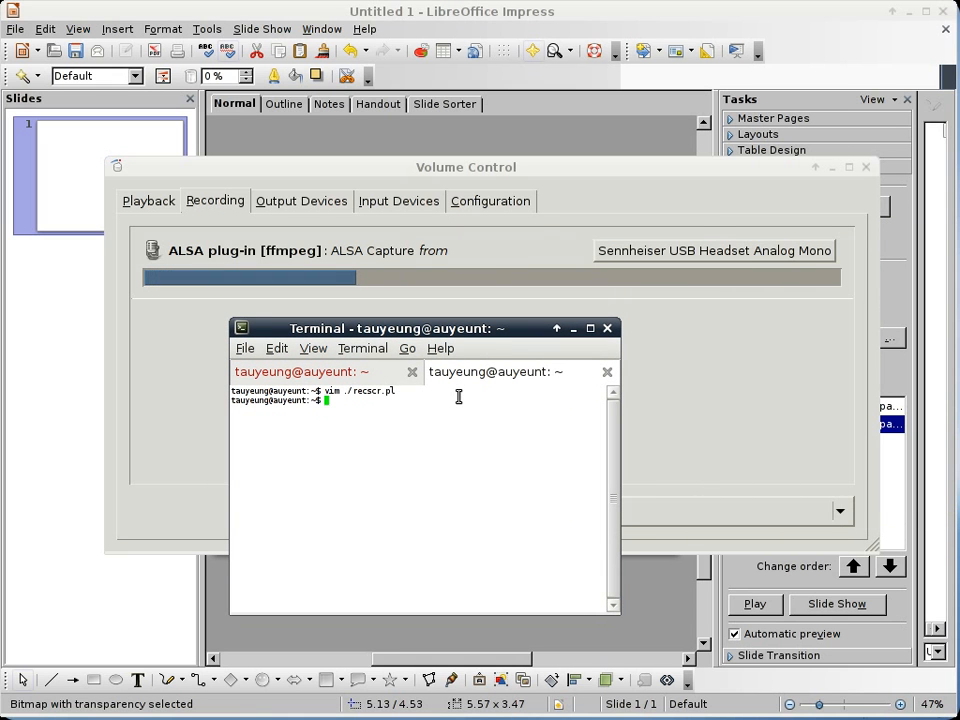
{"action": "type", "text": "pa"}
{"action": "key", "text": "Tab"}
{"action": "key", "text": "Tab"}
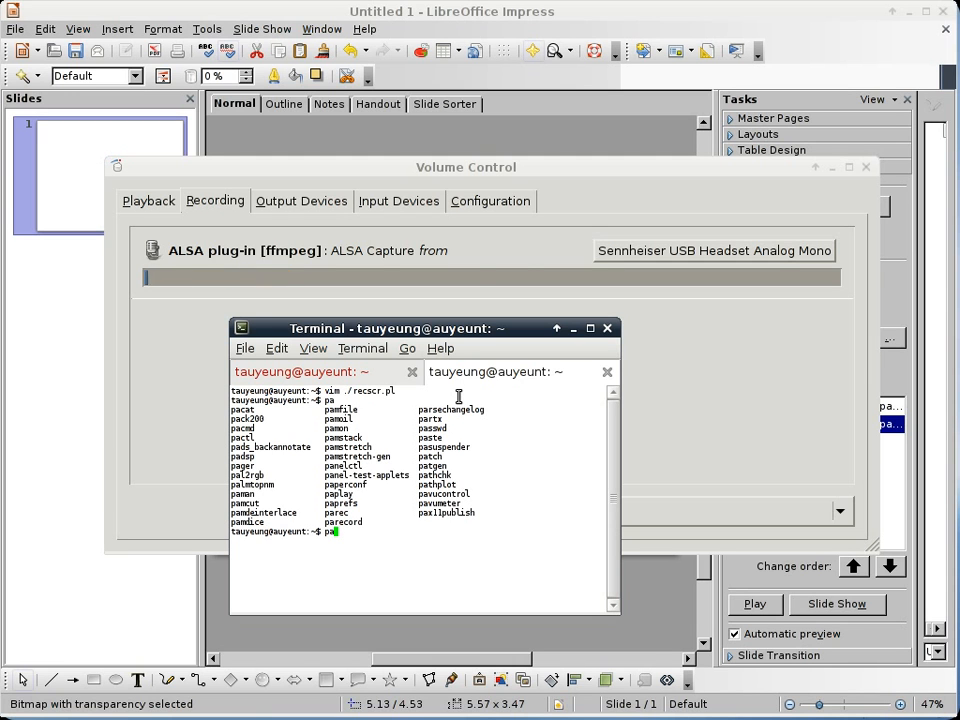
Step: Read the manual page of pacmd in the terminal and quit it
{"action": "key", "text": "BackSpace"}
{"action": "key", "text": "BackSpace"}
{"action": "type", "text": "man pacmd"}
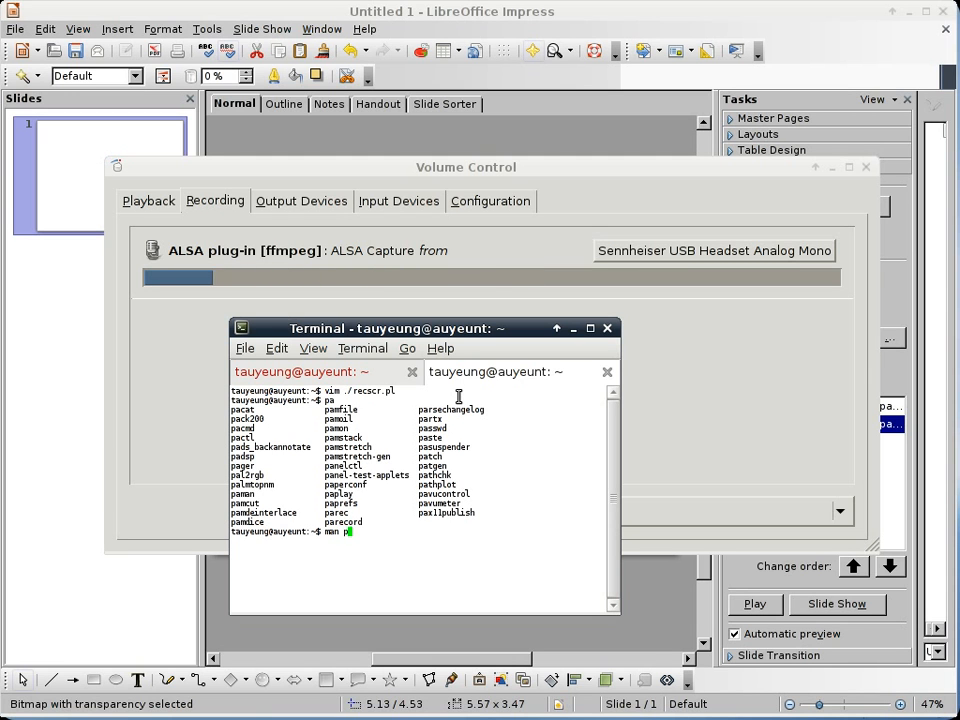
{"action": "key", "text": "Return"}
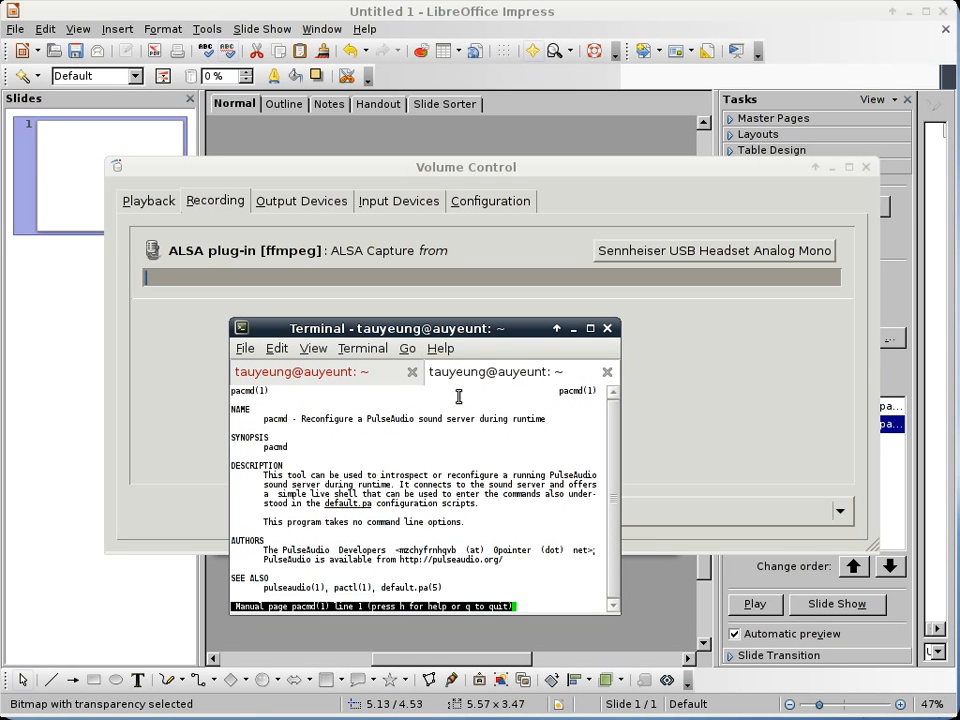
{"action": "scroll", "coordinate": [459, 397], "scroll_direction": "down", "scroll_amount": 1}
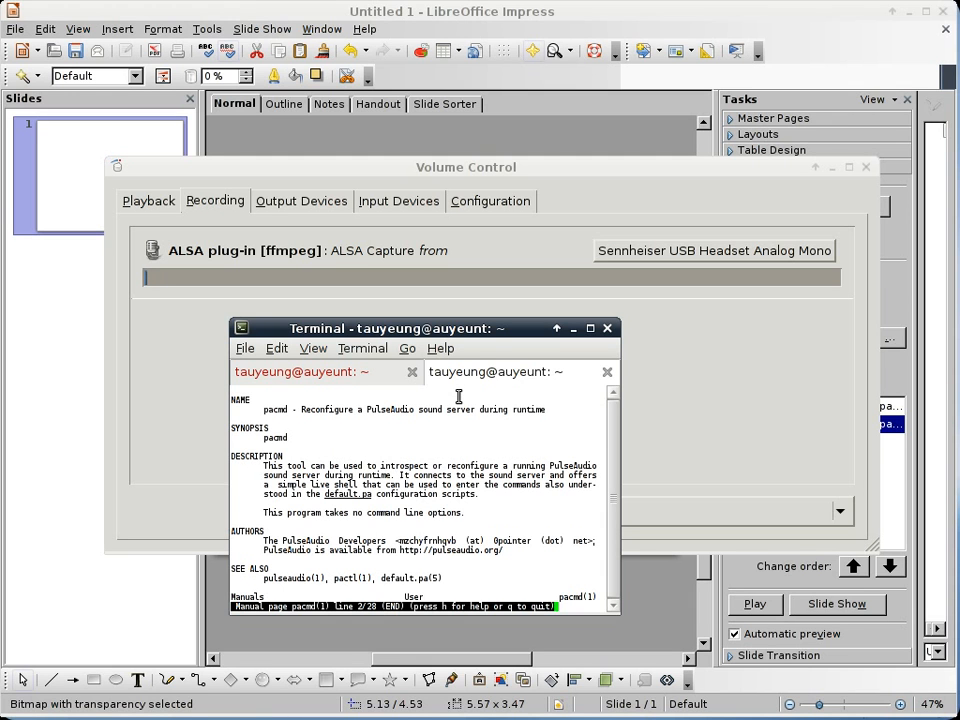
{"action": "type", "text": "q"}
Step: Read the manual page of paman in the terminal and quit it
{"action": "type", "text": "pa"}
{"action": "key", "text": "BackSpace"}
{"action": "key", "text": "BackSpace"}
{"action": "type", "text": "man pa"}
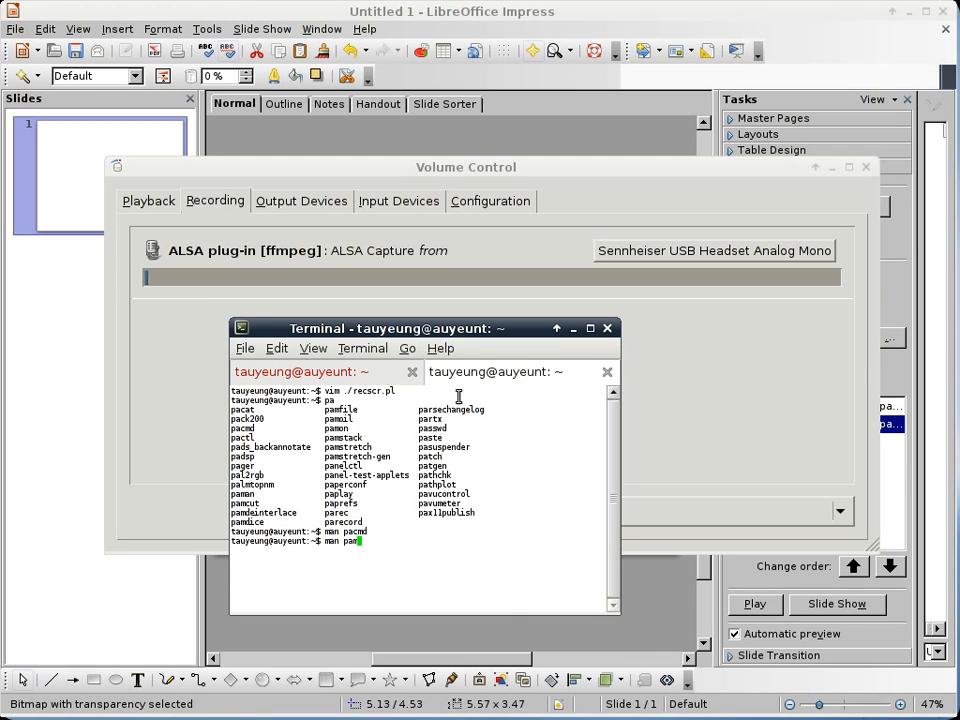
{"action": "type", "text": "man"}
{"action": "key", "text": "Return"}
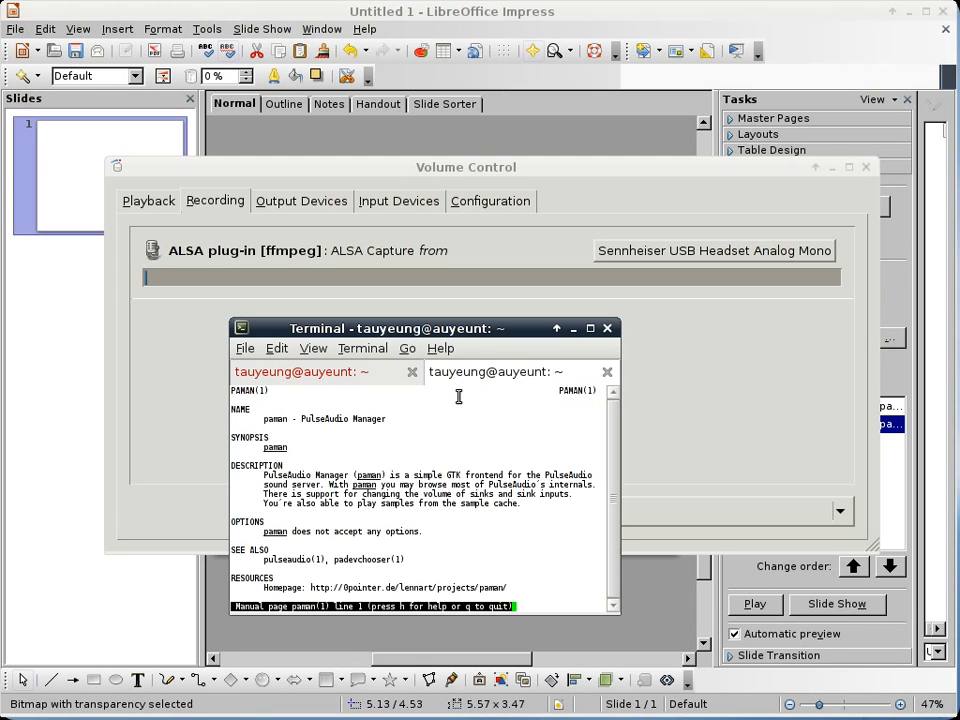
{"action": "type", "text": "q"}
Step: Run paman from the terminal and move its window fully into view
{"action": "type", "text": "pama"}
{"action": "type", "text": "n"}
{"action": "key", "text": "Return"}
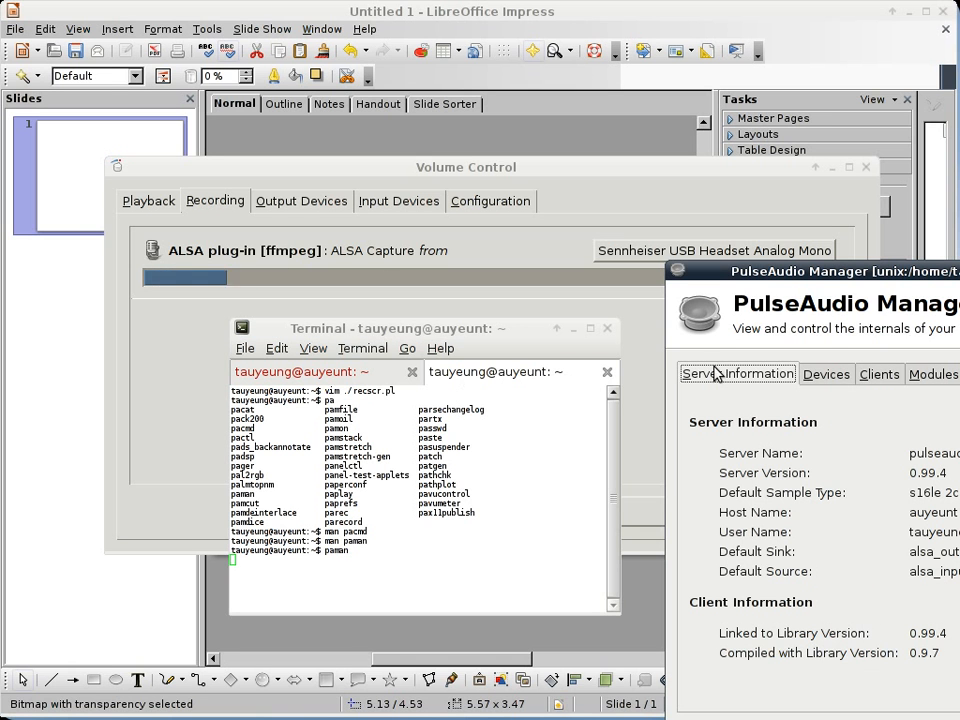
{"action": "left_click_drag", "start_coordinate": [959, 270], "coordinate": [443, 137]}
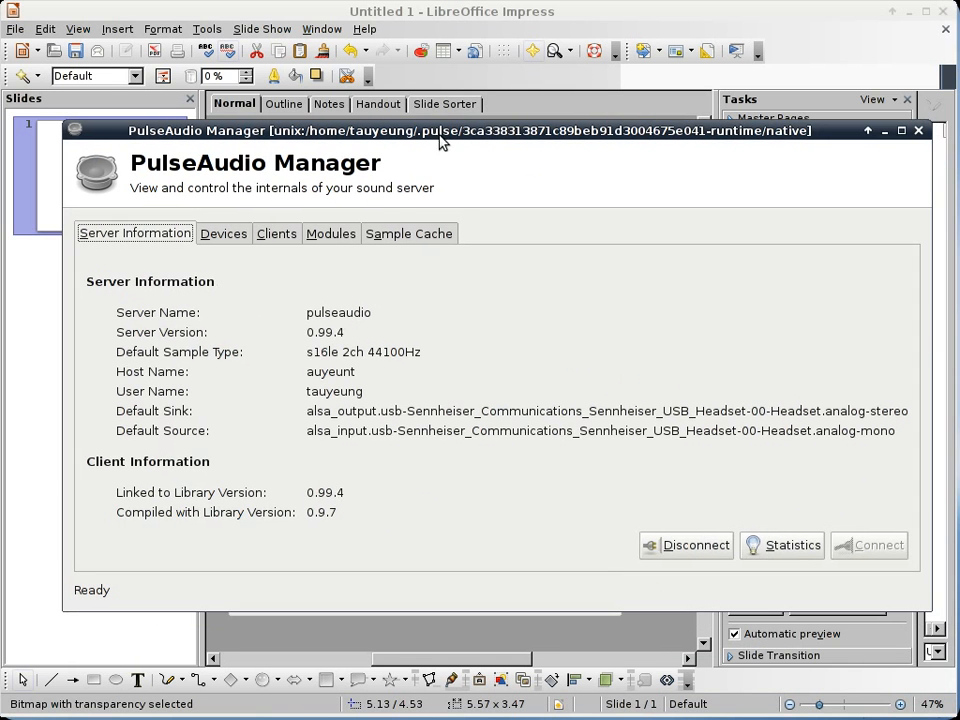
Step: Review the whole Modules list in PulseAudio Manager and close the manager
{"action": "left_click", "coordinate": [316, 234]}
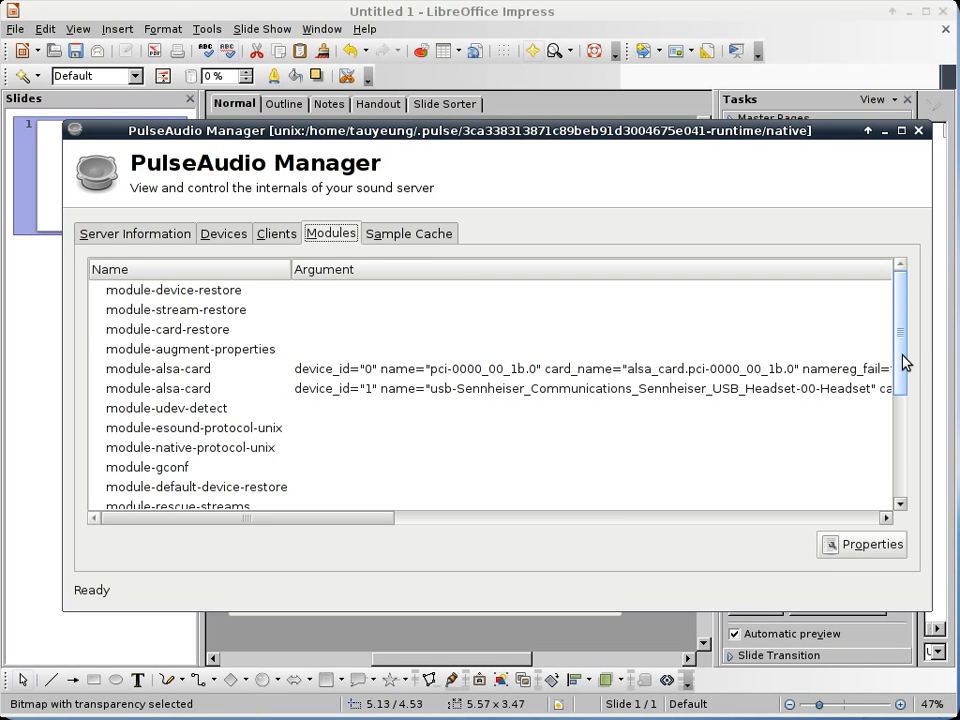
{"action": "left_click_drag", "start_coordinate": [905, 362], "coordinate": [921, 476]}
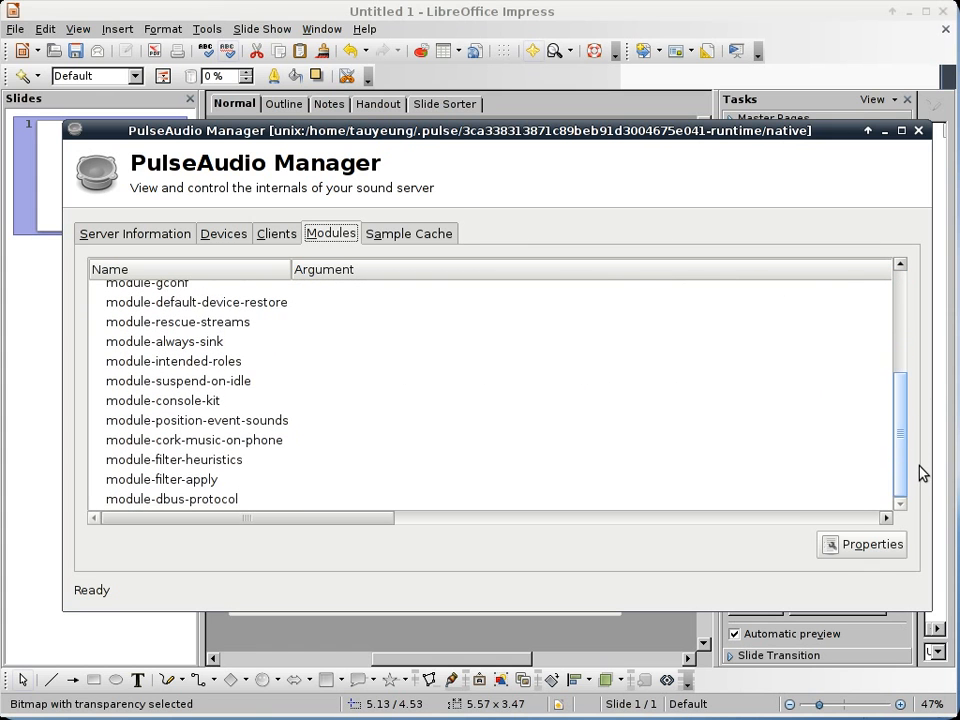
{"action": "left_click", "coordinate": [878, 556]}
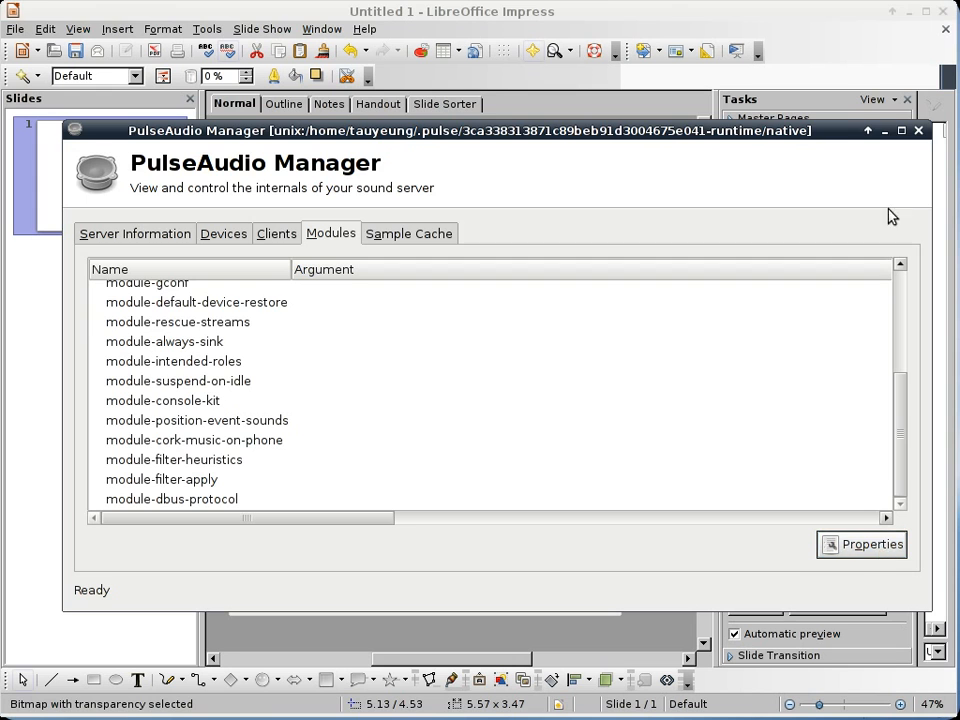
{"action": "left_click", "coordinate": [918, 130]}
Step: Run paprefs from the terminal, check its Simultaneous Output, Network Server and Network Access settings, and close the preferences
{"action": "left_click", "coordinate": [480, 456]}
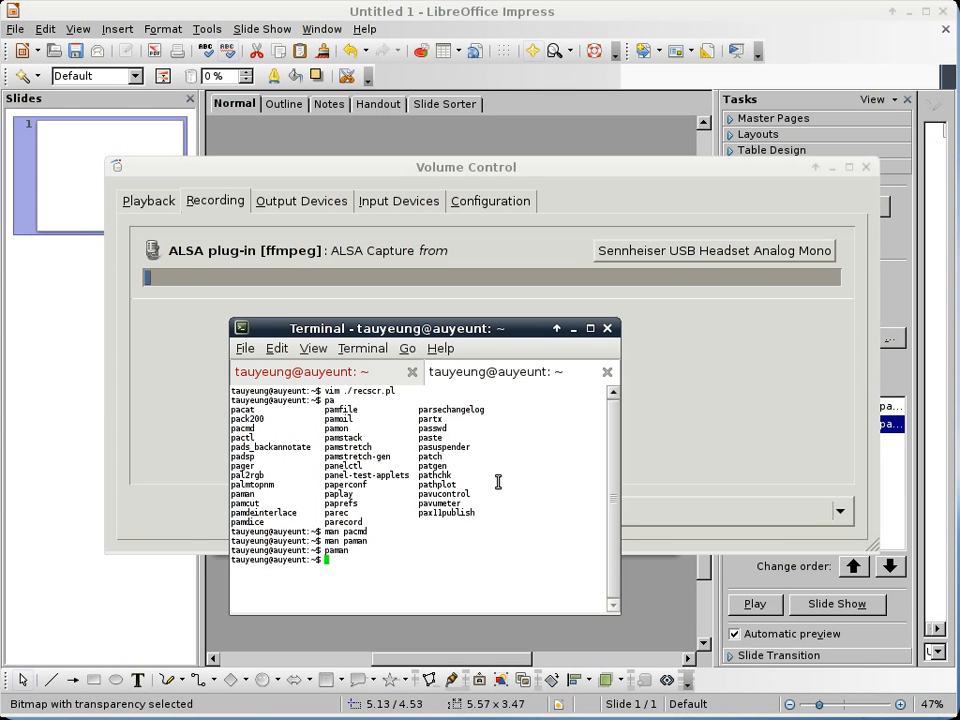
{"action": "type", "text": "paprefs"}
{"action": "key", "text": "Return"}
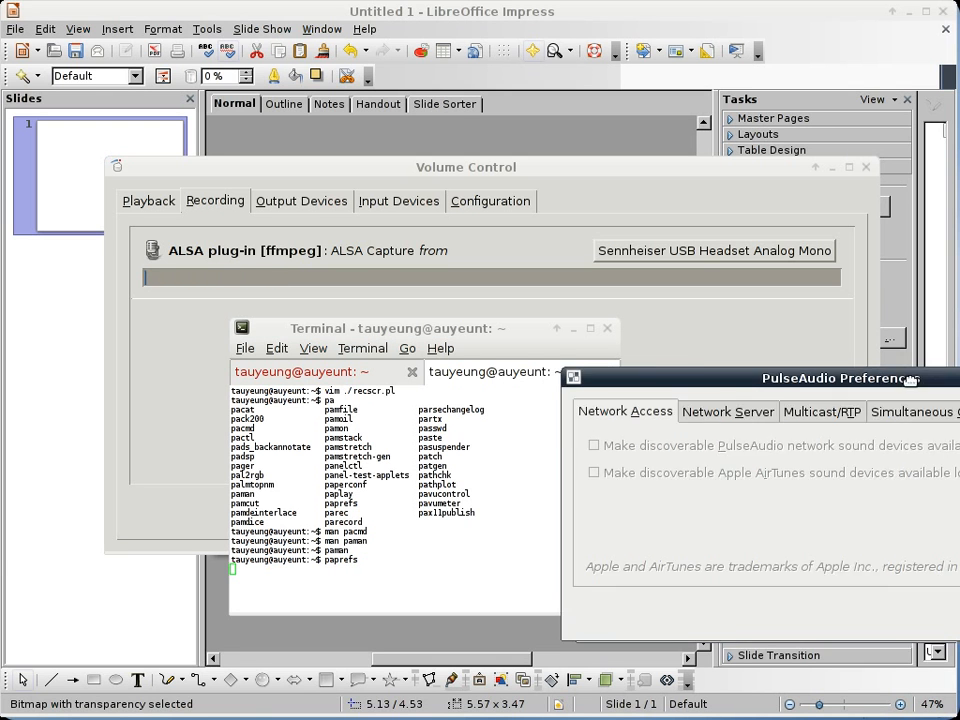
{"action": "left_click", "coordinate": [572, 376]}
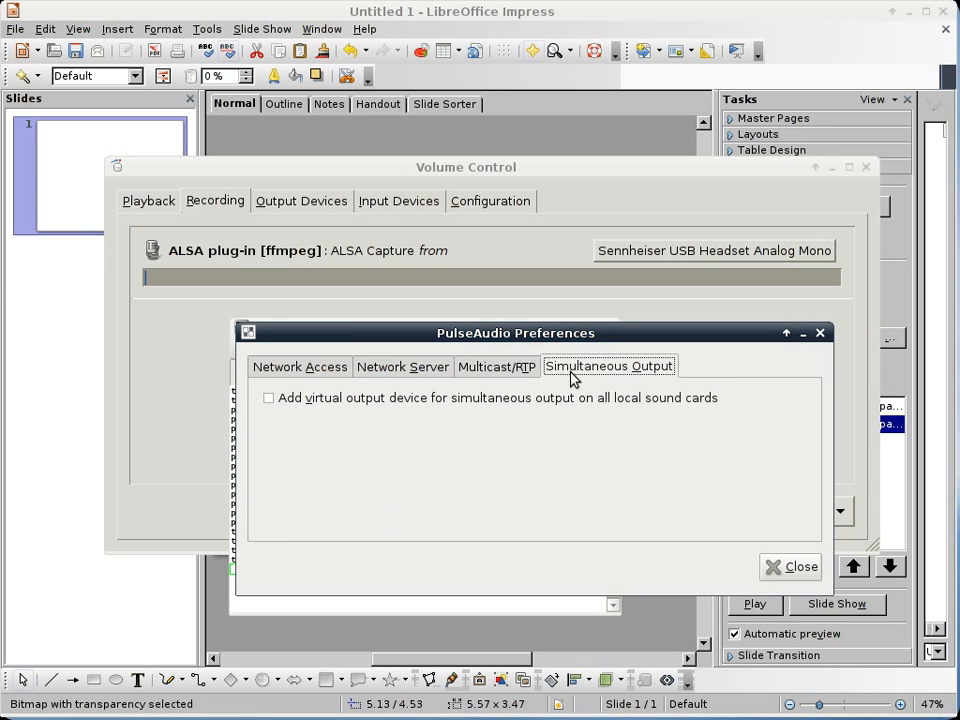
{"action": "left_click", "coordinate": [372, 366]}
{"action": "left_click", "coordinate": [290, 367]}
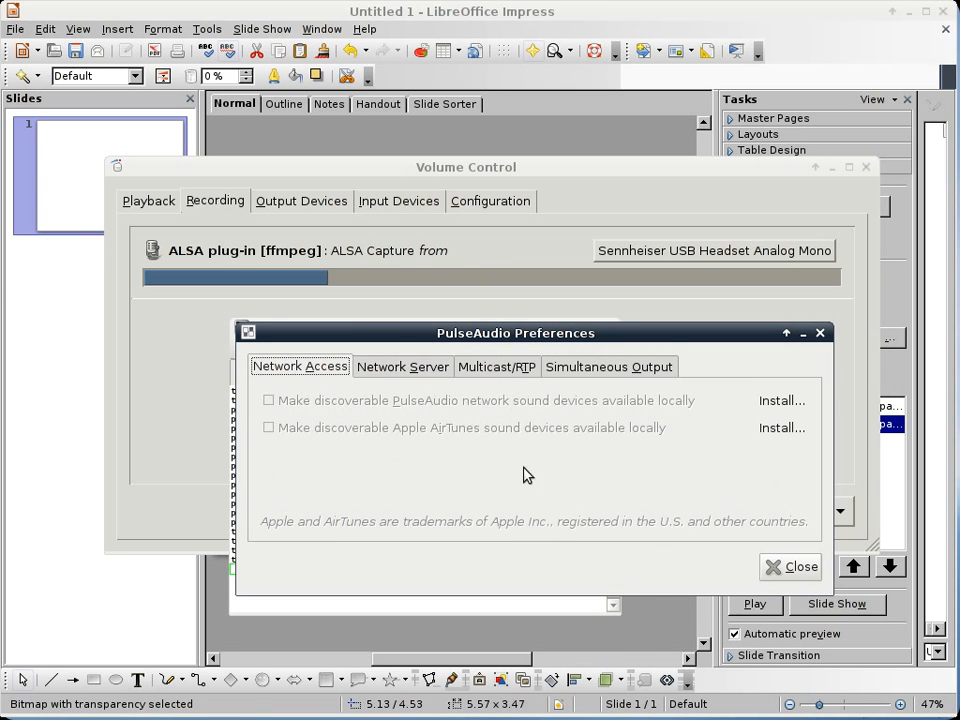
{"action": "left_click", "coordinate": [792, 567]}
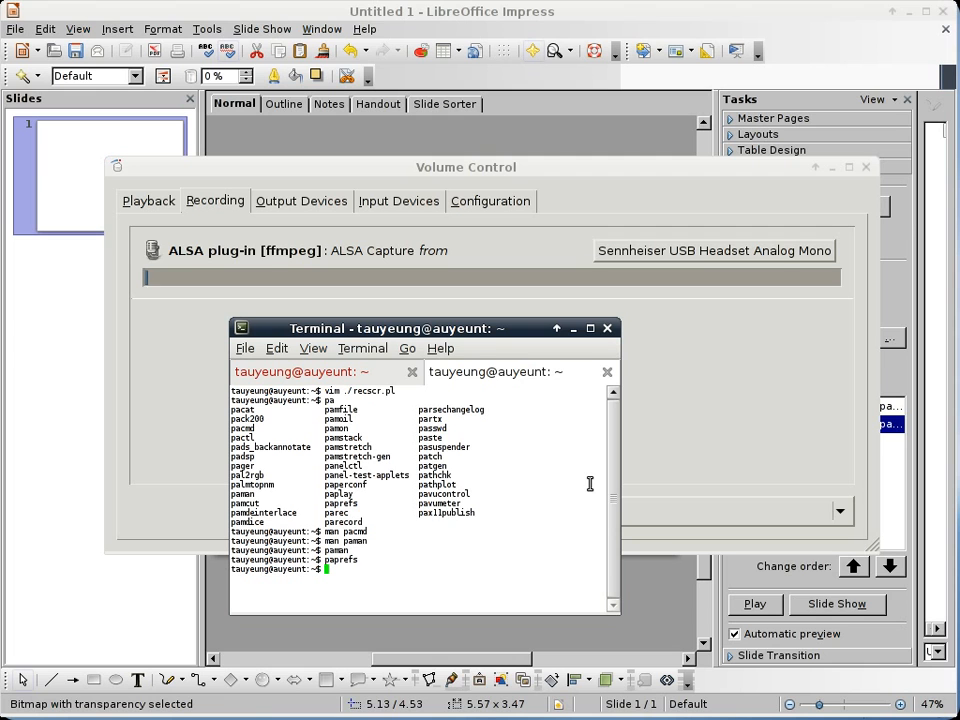
Step: Discard the partly entered pulseaudio command and start the pacmd shell in the terminal
{"action": "type", "text": "ulseaudio"}
{"action": "key", "text": "ctrl+u"}
{"action": "type", "text": "pacmd"}
{"action": "key", "text": "Return"}
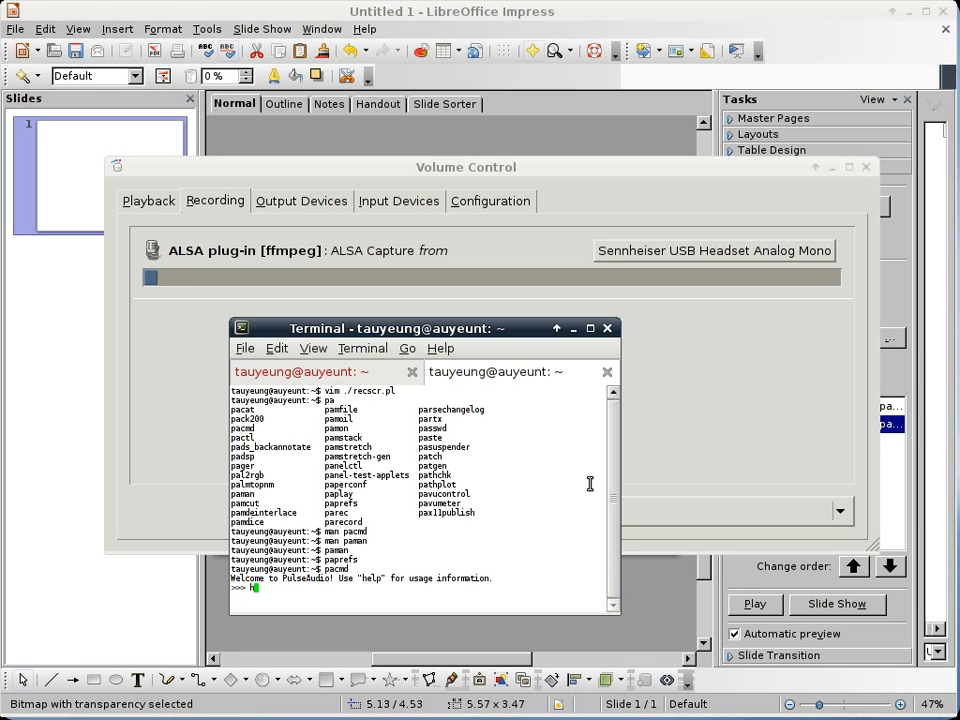
Step: Show and review the pacmd shell's help, and list the loaded modules with list-modules
{"action": "type", "text": "help"}
{"action": "key", "text": "Return"}
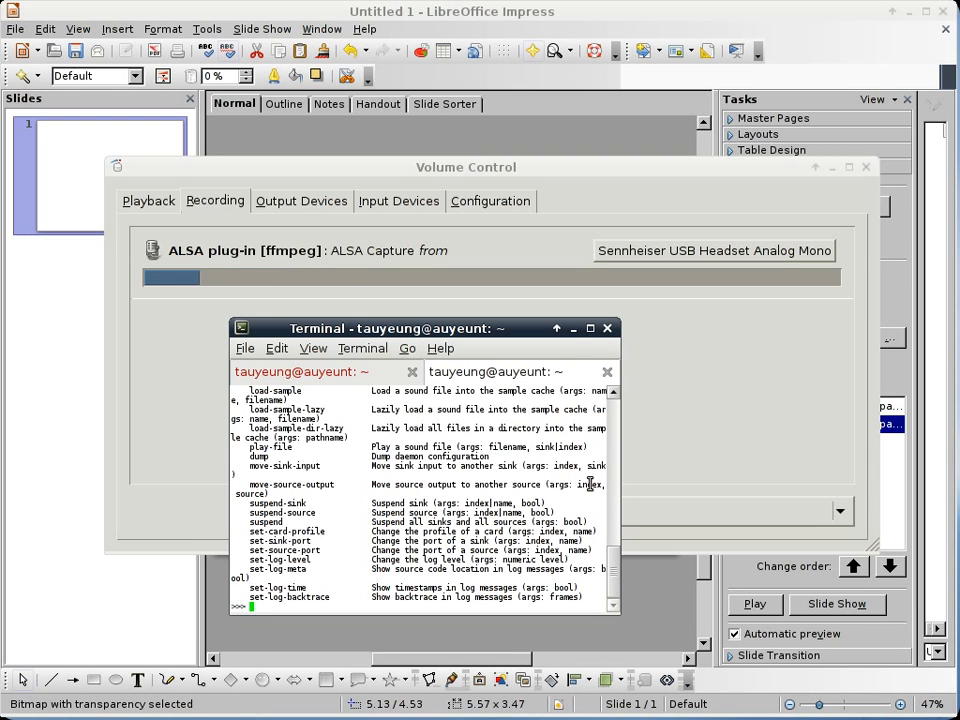
{"action": "scroll", "coordinate": [590, 484], "scroll_direction": "up", "scroll_amount": 5}
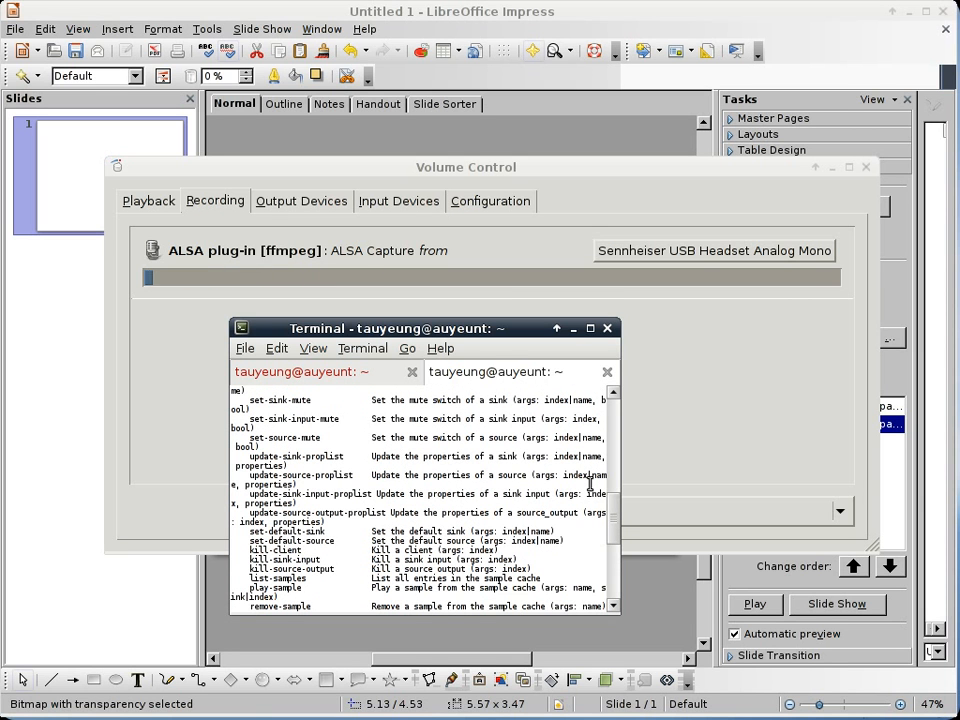
{"action": "scroll", "coordinate": [590, 484], "scroll_direction": "up", "scroll_amount": 5}
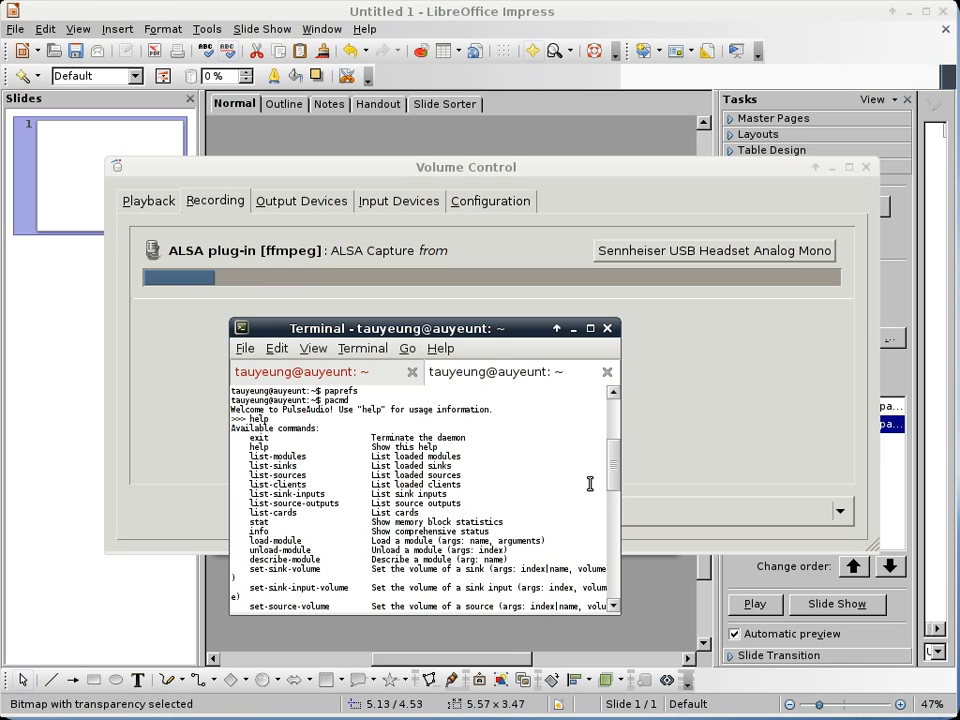
{"action": "type", "text": "list-modules"}
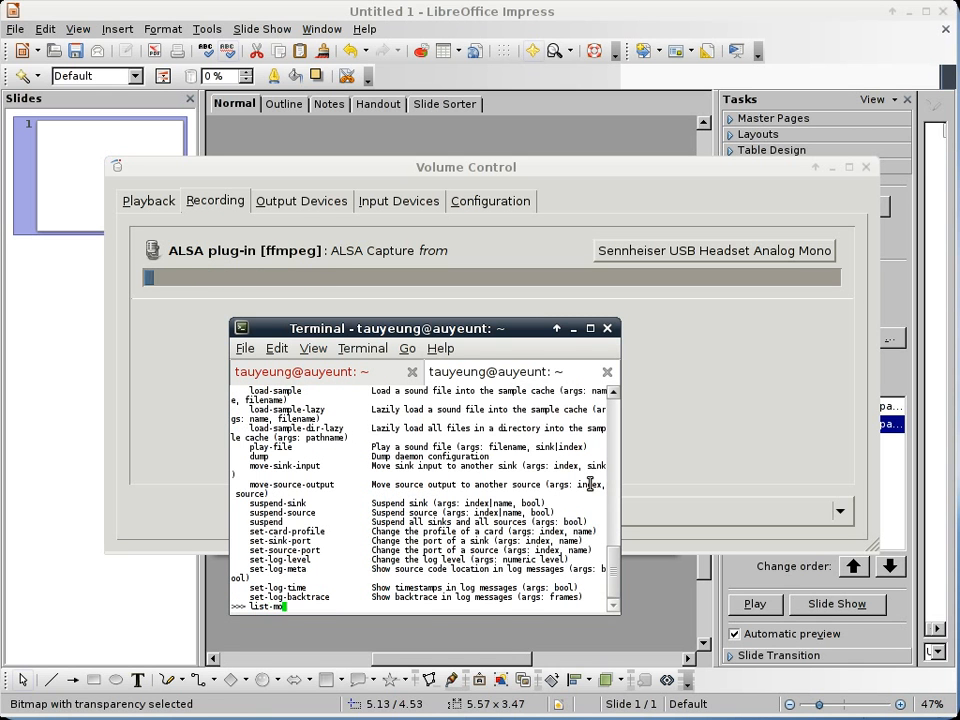
{"action": "key", "text": "Return"}
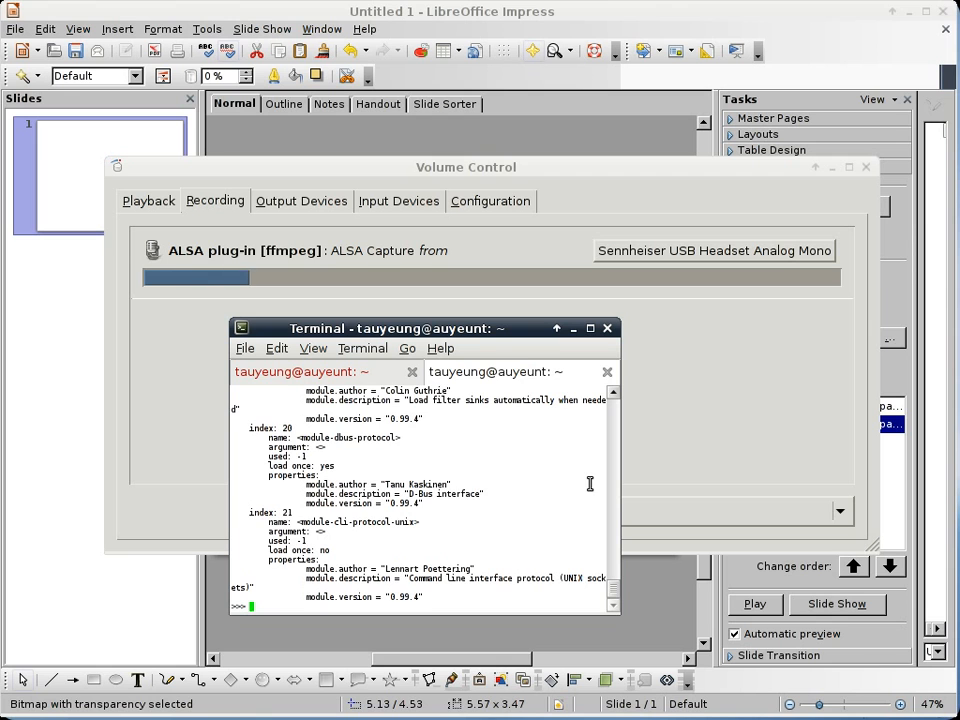
Step: Review the loaded-modules listing back up to the list of available commands, and leave the pacmd shell
{"action": "scroll", "coordinate": [590, 484], "scroll_direction": "up", "scroll_amount": 5}
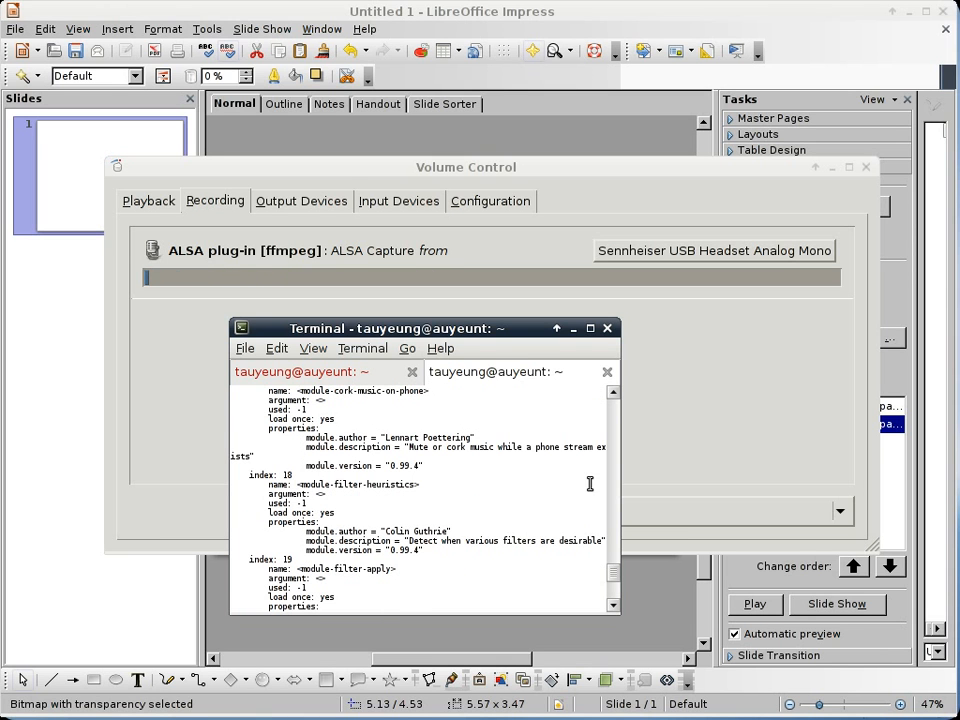
{"action": "scroll", "coordinate": [590, 484], "scroll_direction": "up", "scroll_amount": 3}
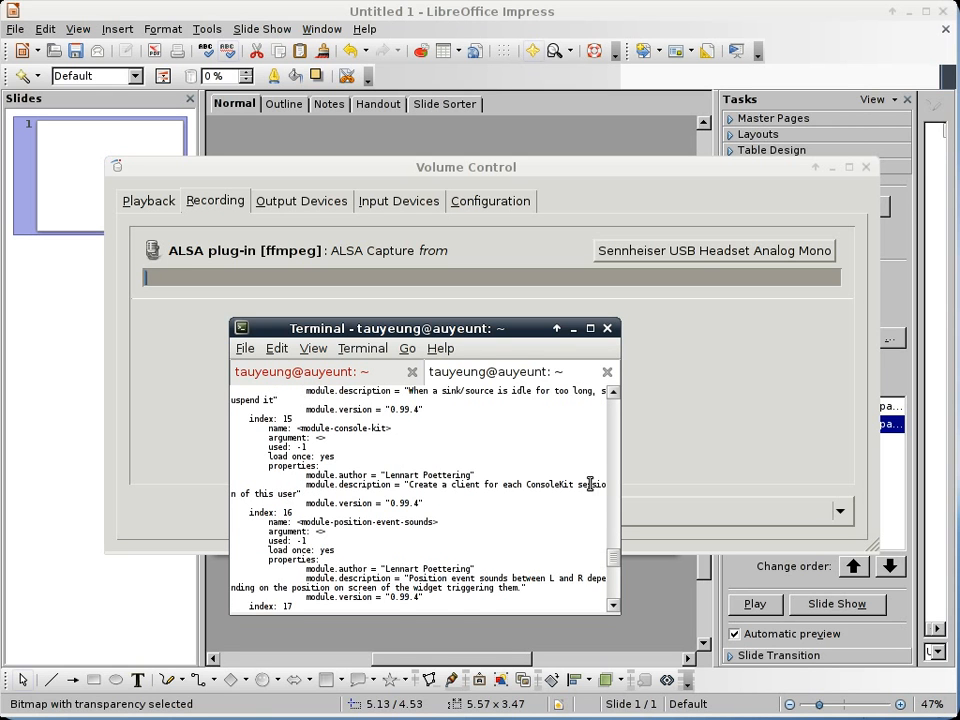
{"action": "scroll", "coordinate": [590, 484], "scroll_direction": "up", "scroll_amount": 3}
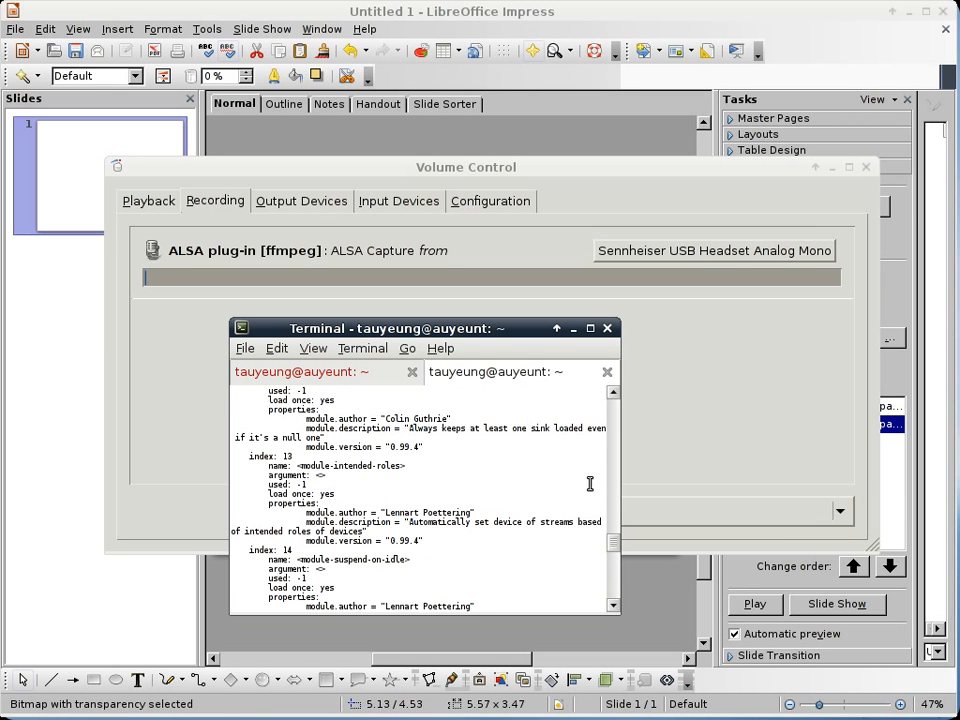
{"action": "scroll", "coordinate": [590, 484], "scroll_direction": "up", "scroll_amount": 3}
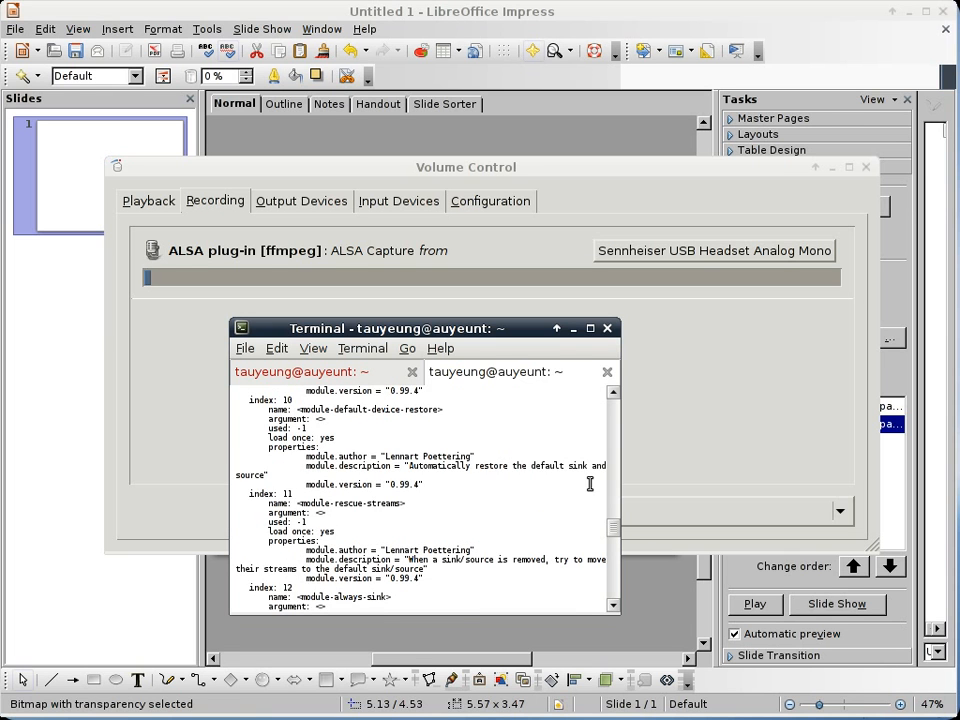
{"action": "scroll", "coordinate": [590, 484], "scroll_direction": "up", "scroll_amount": 3}
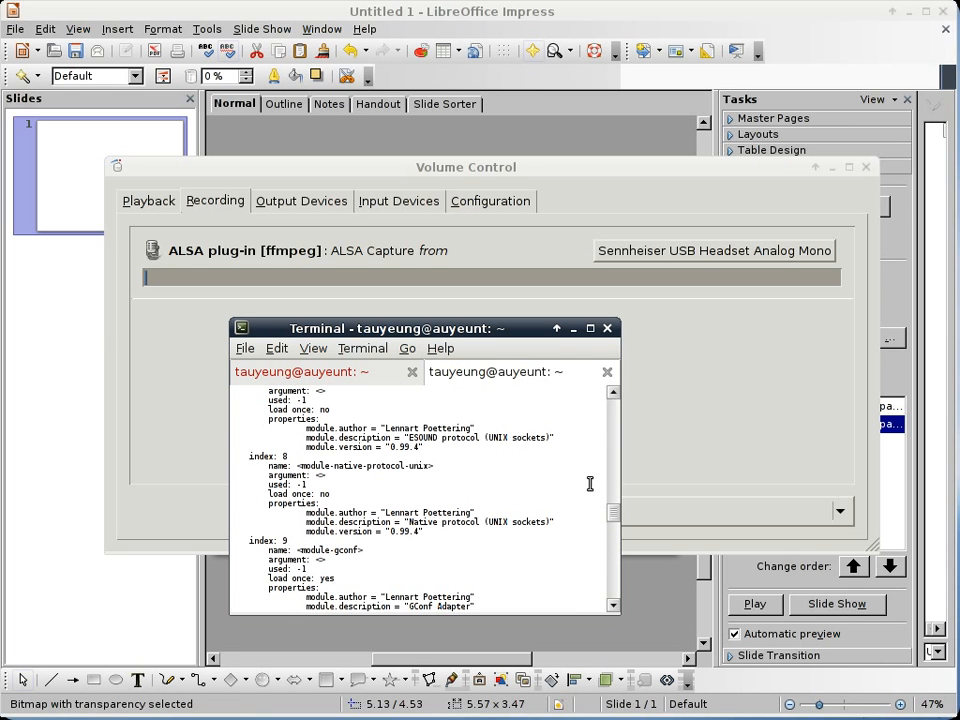
{"action": "scroll", "coordinate": [590, 484], "scroll_direction": "up", "scroll_amount": 3}
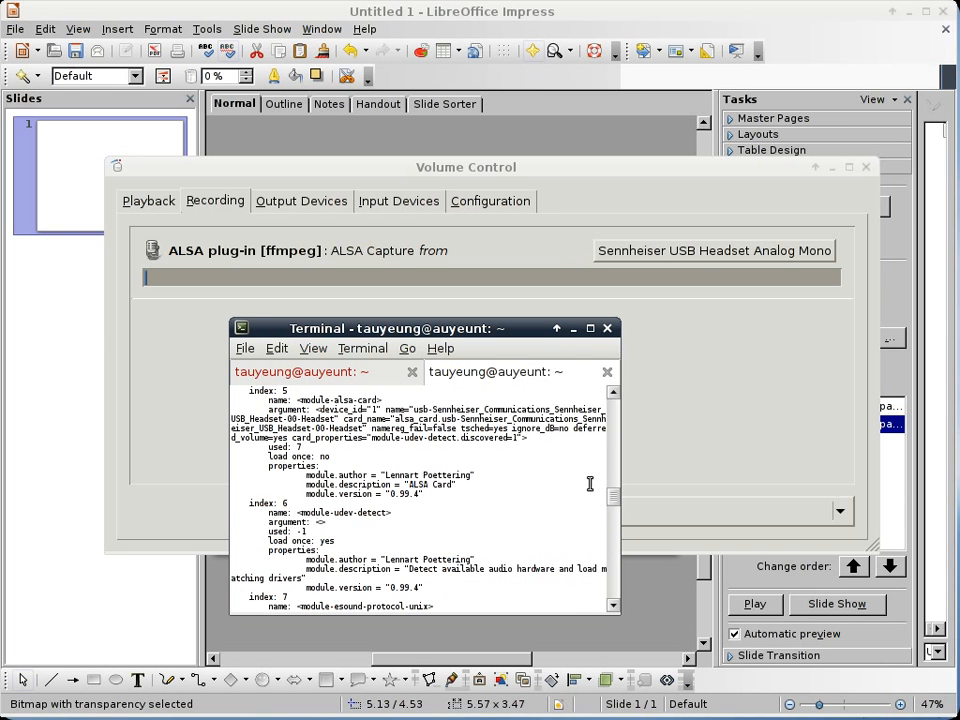
{"action": "scroll", "coordinate": [590, 484], "scroll_direction": "up", "scroll_amount": 3}
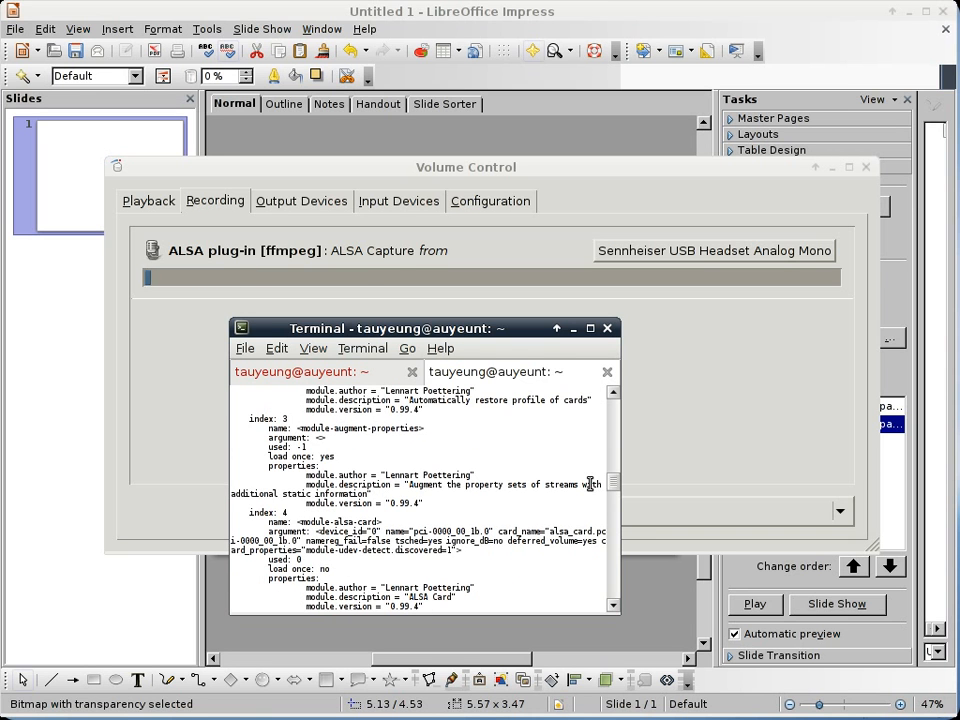
{"action": "scroll", "coordinate": [590, 484], "scroll_direction": "up", "scroll_amount": 3}
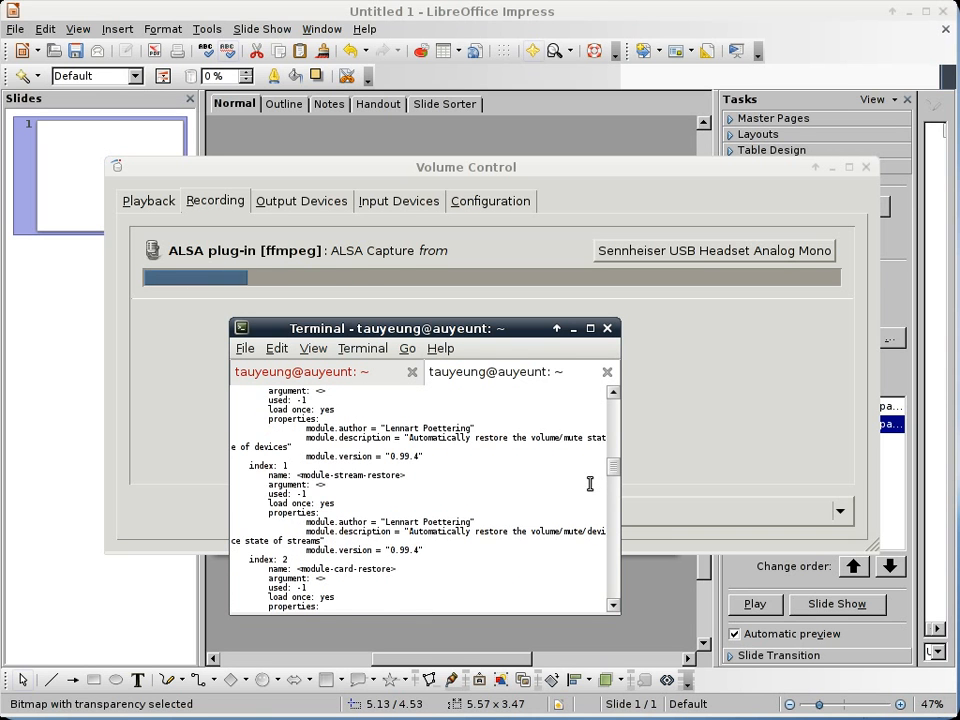
{"action": "scroll", "coordinate": [590, 484], "scroll_direction": "up", "scroll_amount": 5}
{"action": "scroll", "coordinate": [590, 484], "scroll_direction": "up", "scroll_amount": 10}
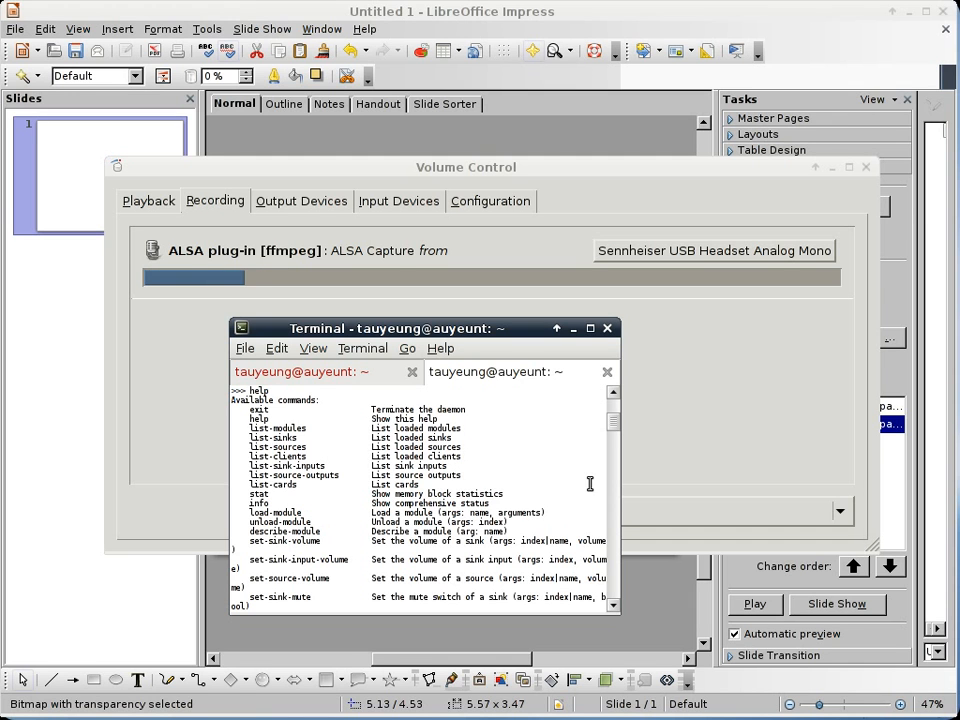
{"action": "key", "text": "Return"}
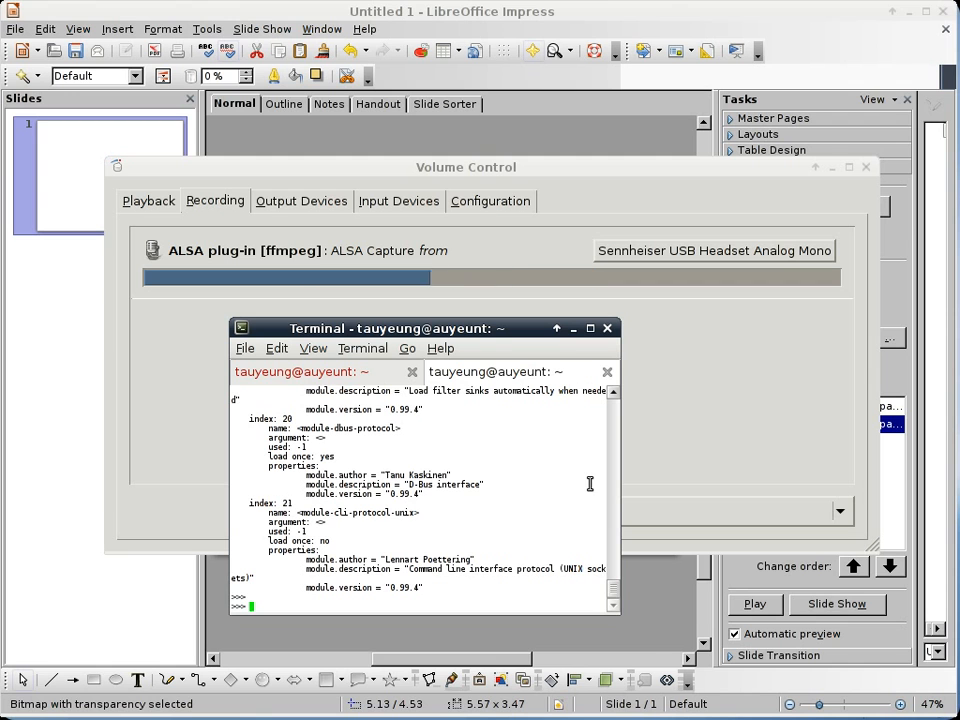
{"action": "key", "text": "ctrl+d"}
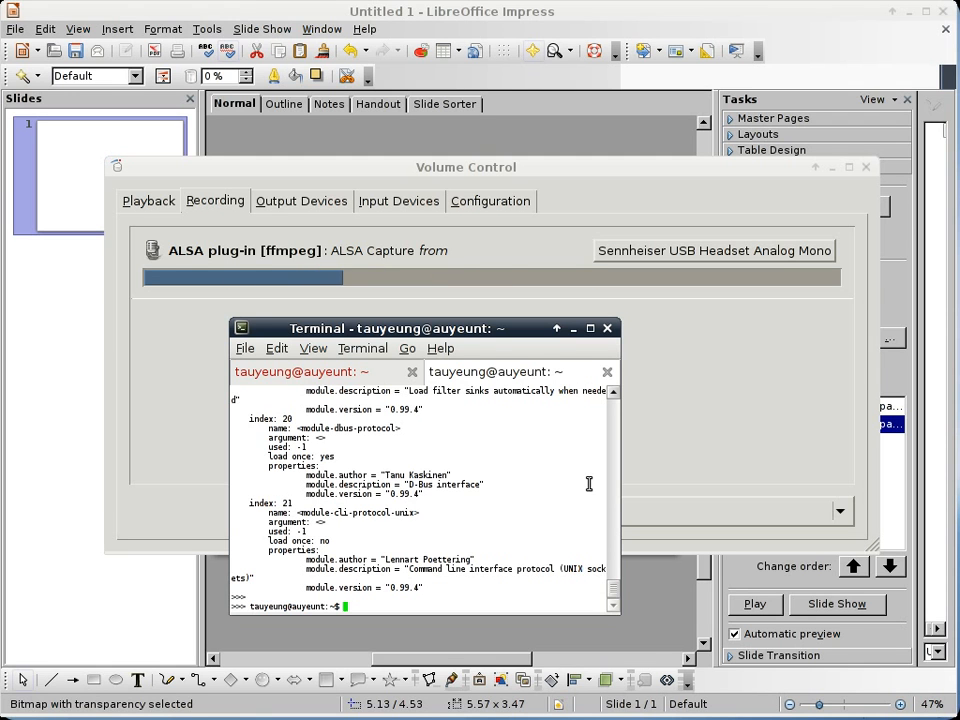
Step: Move the Volume Control window out of the way and switch back to the LibreOffice Impress presentation
{"action": "left_click", "coordinate": [679, 366]}
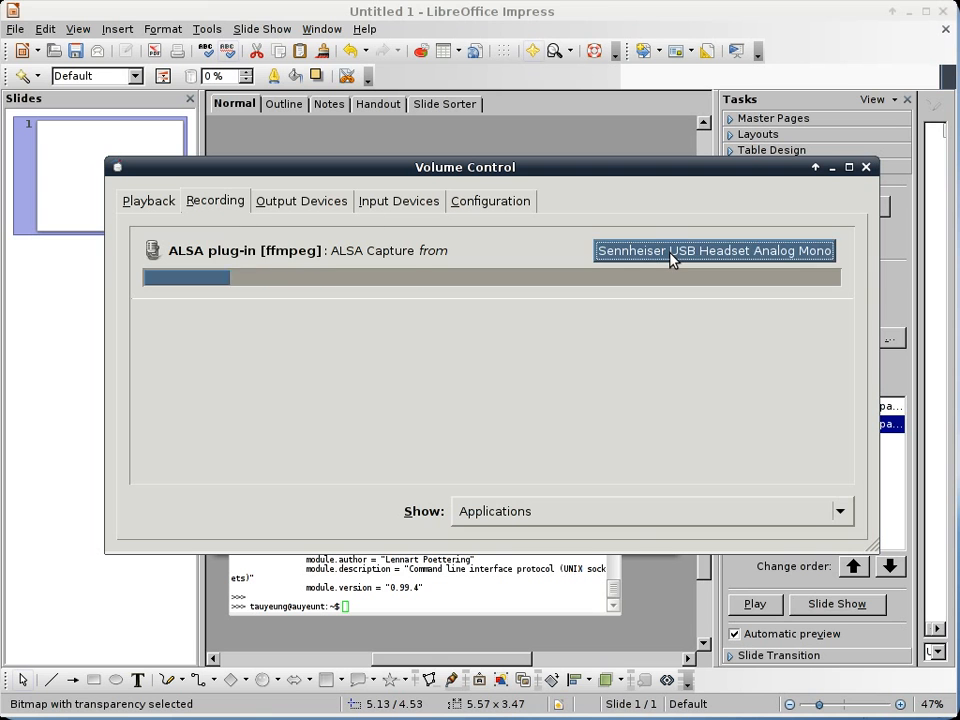
{"action": "left_click_drag", "start_coordinate": [673, 172], "coordinate": [959, 230]}
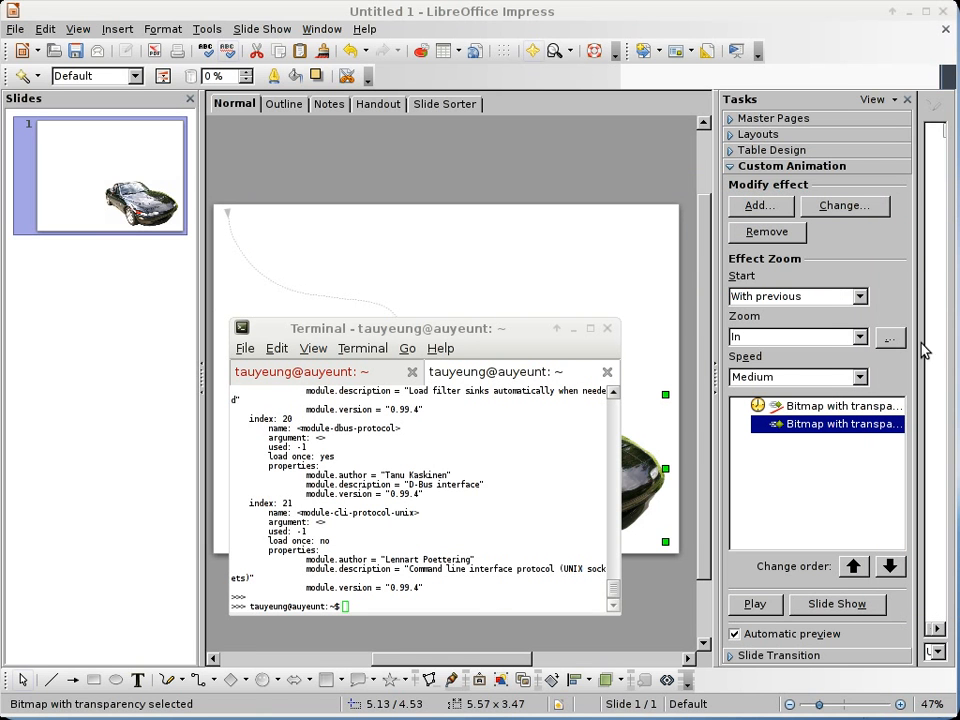
{"action": "left_click", "coordinate": [535, 148]}
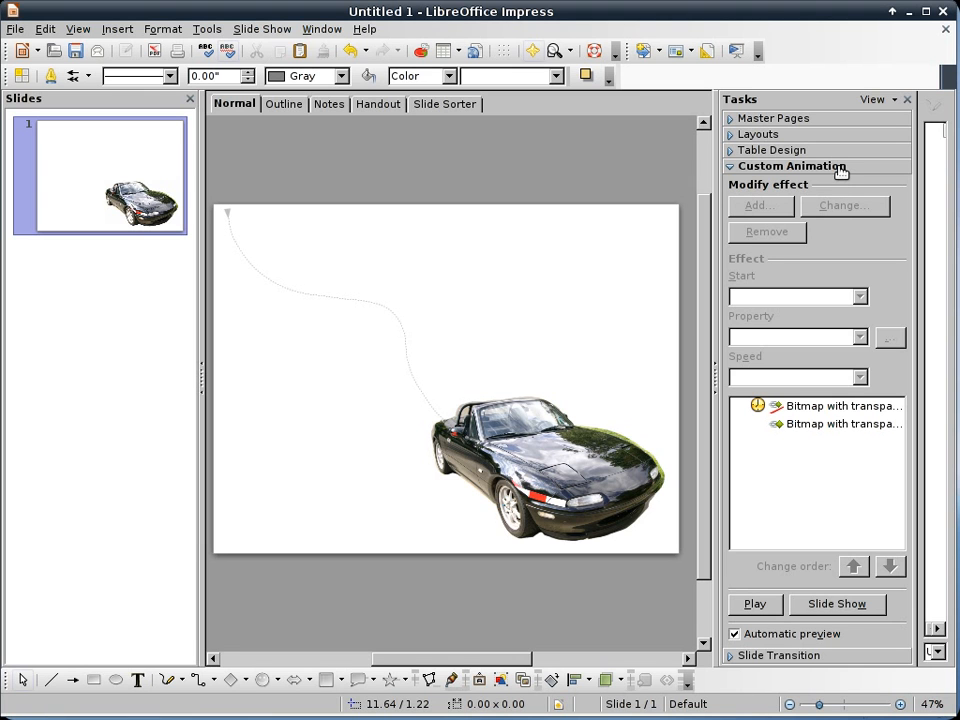
Step: Show the slide transition settings and choose Other Sound as the source of the transition sound
{"action": "left_click", "coordinate": [805, 656]}
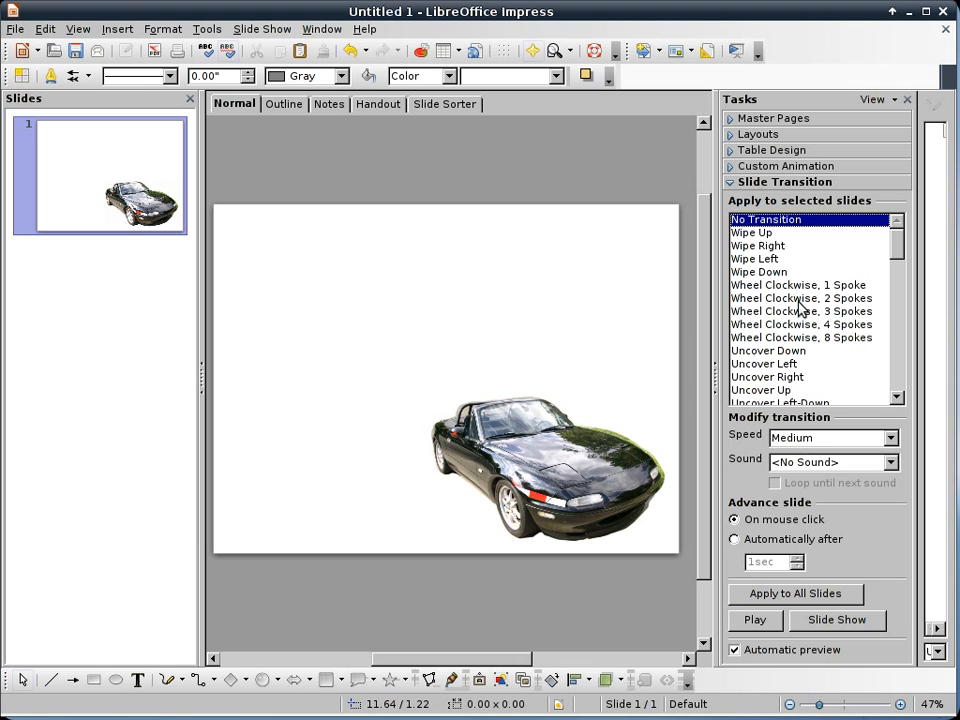
{"action": "left_click", "coordinate": [266, 30]}
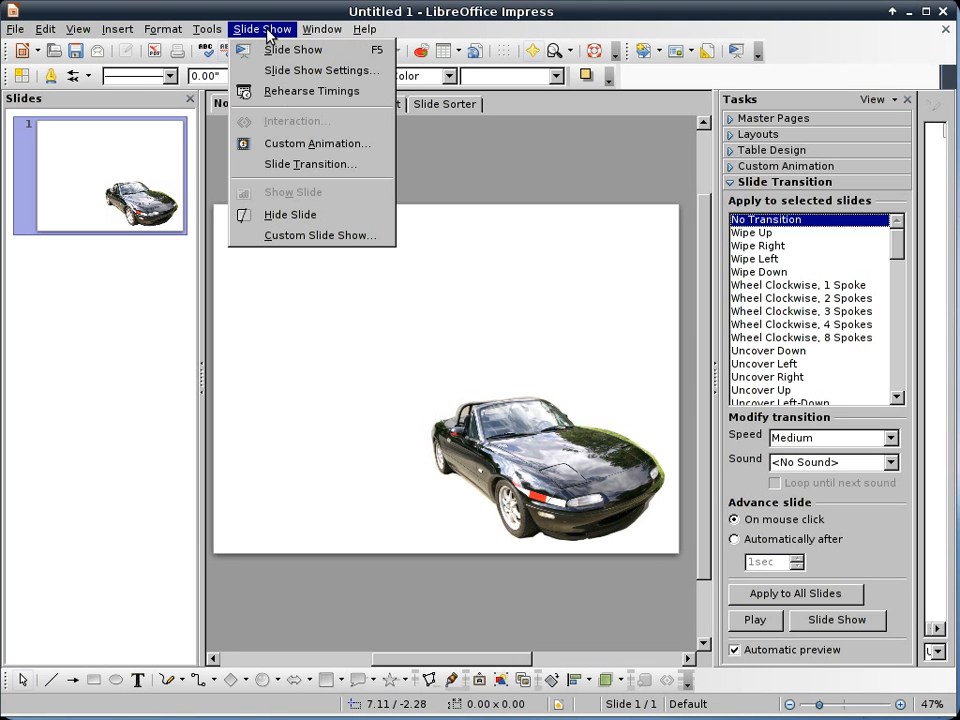
{"action": "left_click", "coordinate": [292, 166]}
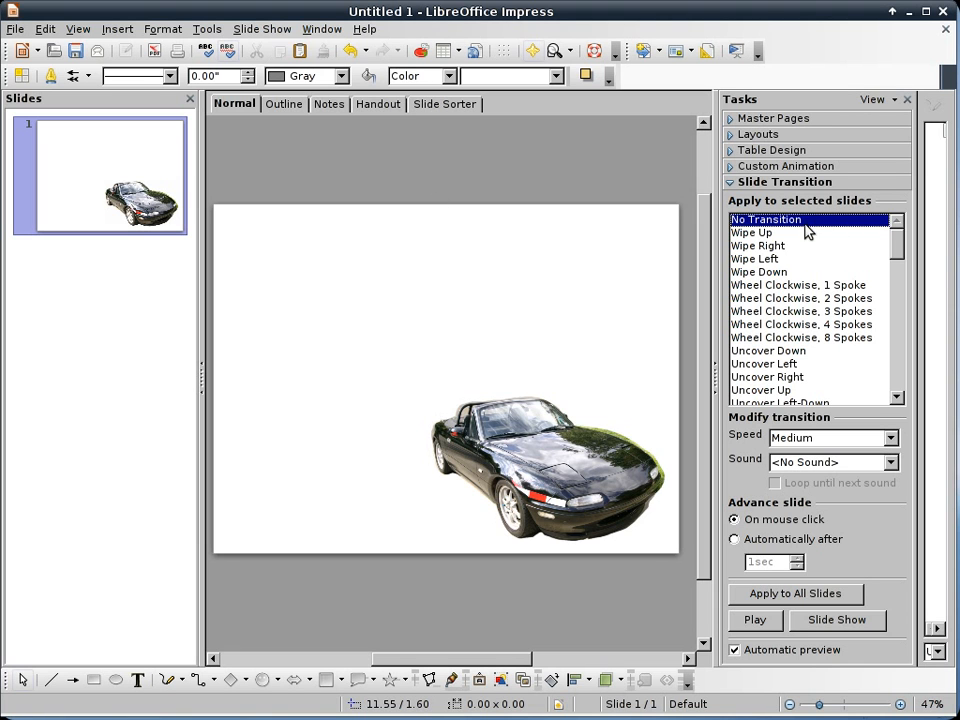
{"action": "mouse_move", "coordinate": [892, 245]}
{"action": "left_mouse_down"}
{"action": "mouse_move", "coordinate": [896, 377]}
{"action": "mouse_move", "coordinate": [896, 228]}
{"action": "left_mouse_up"}
{"action": "left_click", "coordinate": [890, 462]}
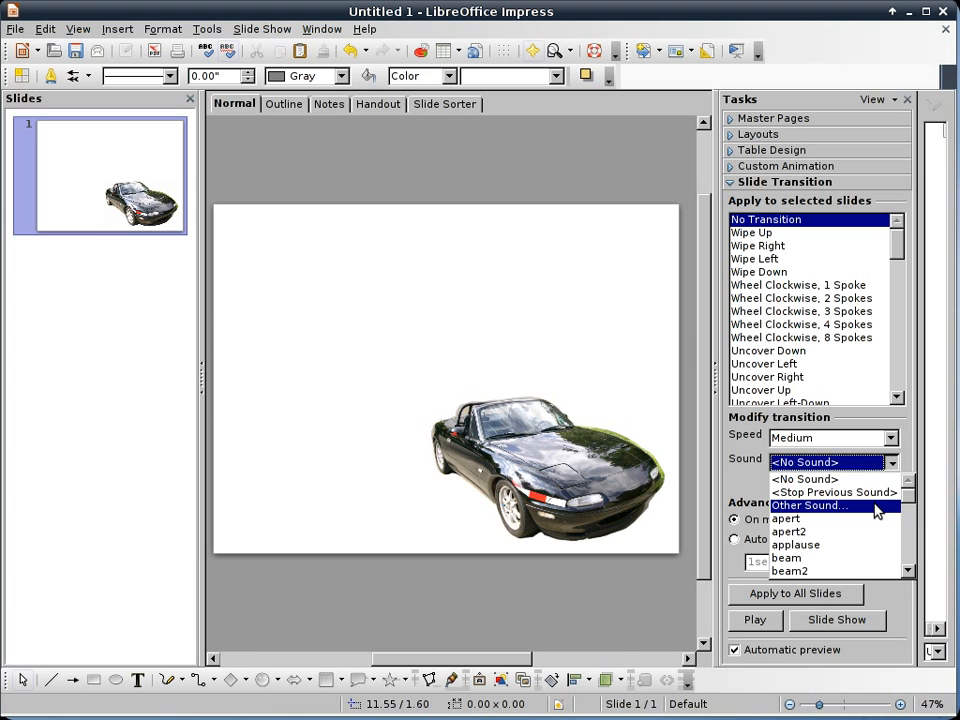
{"action": "left_click", "coordinate": [876, 508]}
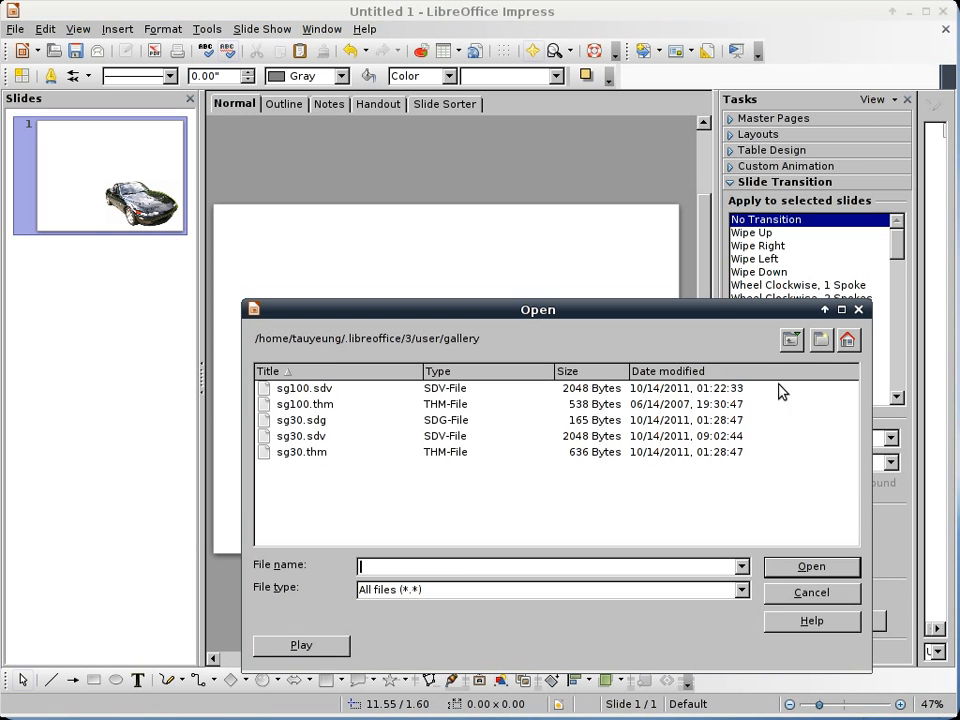
Step: Browse to the lmms/projects folder in the home directory and set Na Chuva - Amiga.ogg as the slide's transition sound
{"action": "left_click", "coordinate": [790, 343]}
{"action": "left_click", "coordinate": [790, 343]}
{"action": "left_click", "coordinate": [790, 343]}
{"action": "left_click", "coordinate": [790, 343]}
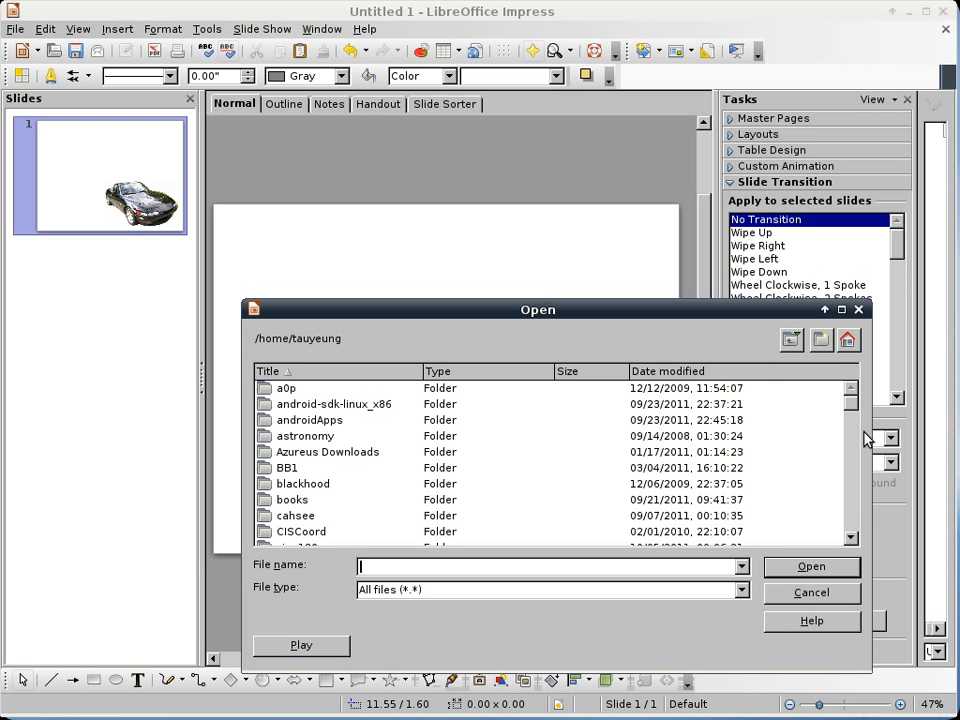
{"action": "scroll", "coordinate": [856, 478], "scroll_direction": "down", "scroll_amount": 8}
{"action": "scroll", "coordinate": [856, 478], "scroll_direction": "down", "scroll_amount": 3}
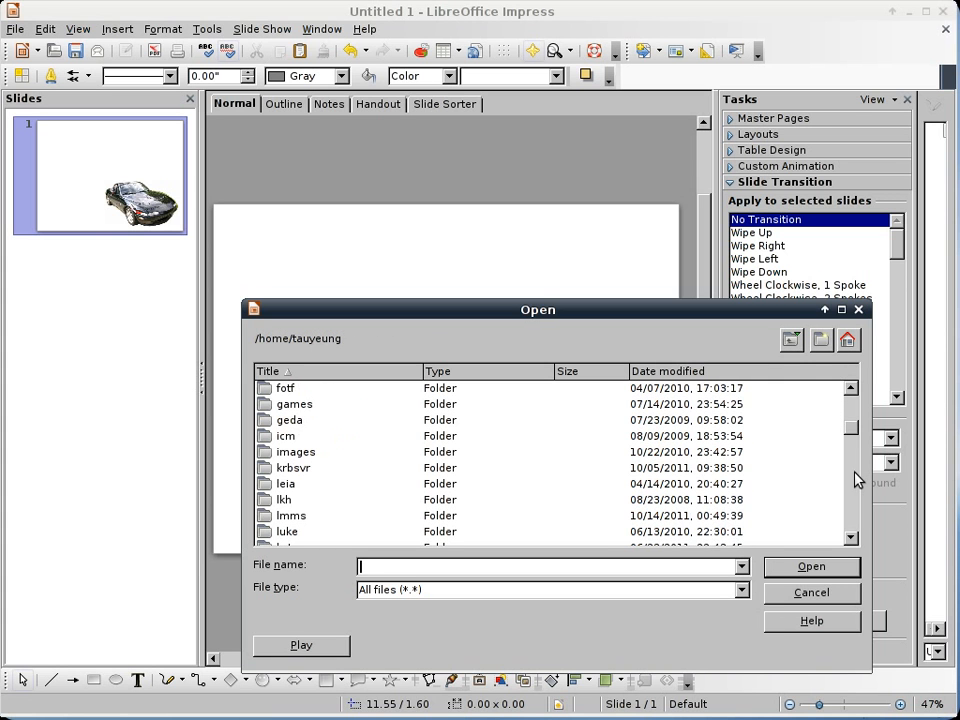
{"action": "double_click", "coordinate": [302, 516]}
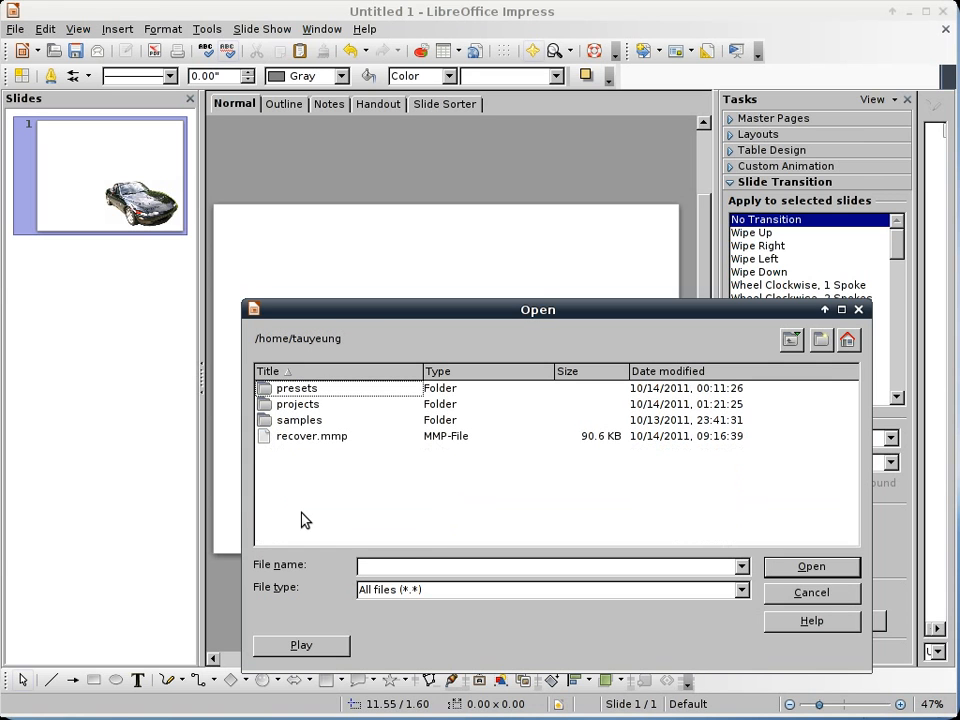
{"action": "double_click", "coordinate": [304, 406]}
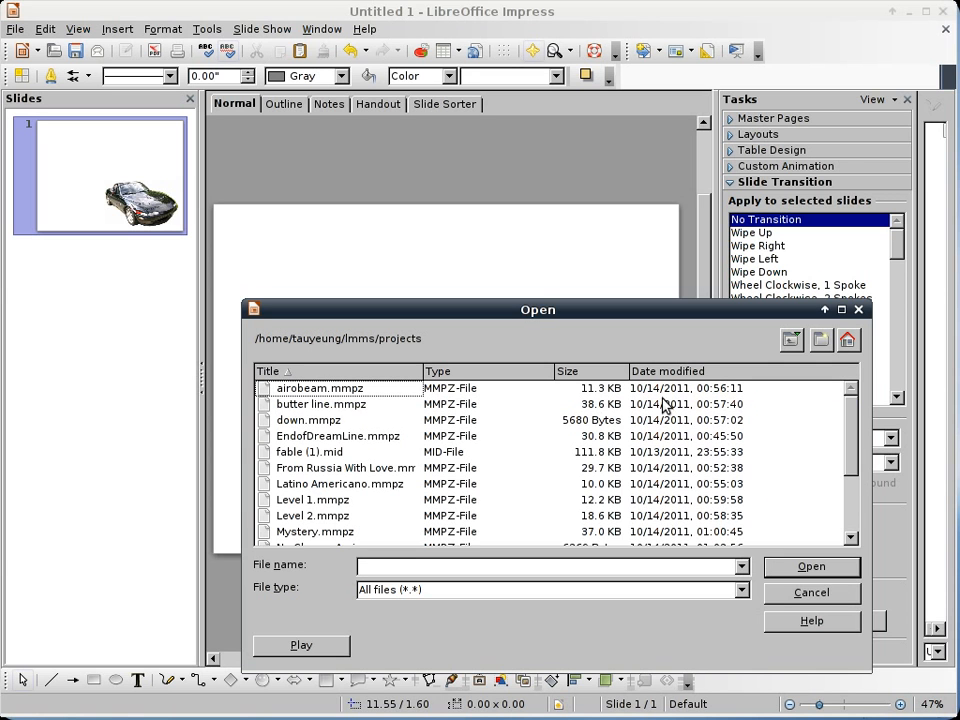
{"action": "left_click_drag", "start_coordinate": [853, 430], "coordinate": [844, 476]}
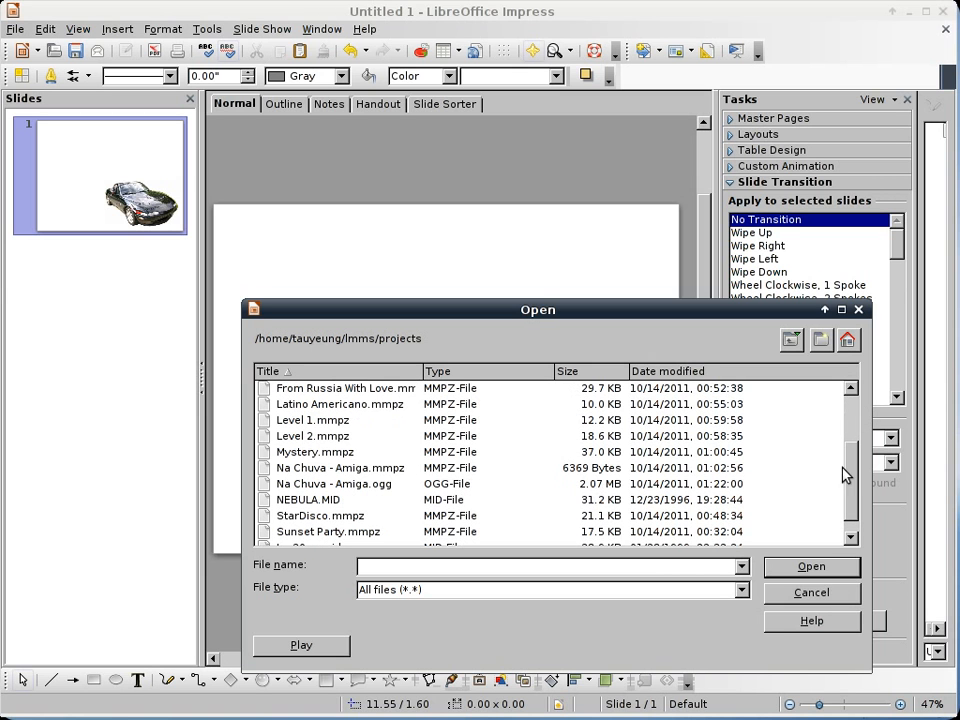
{"action": "left_click", "coordinate": [372, 486]}
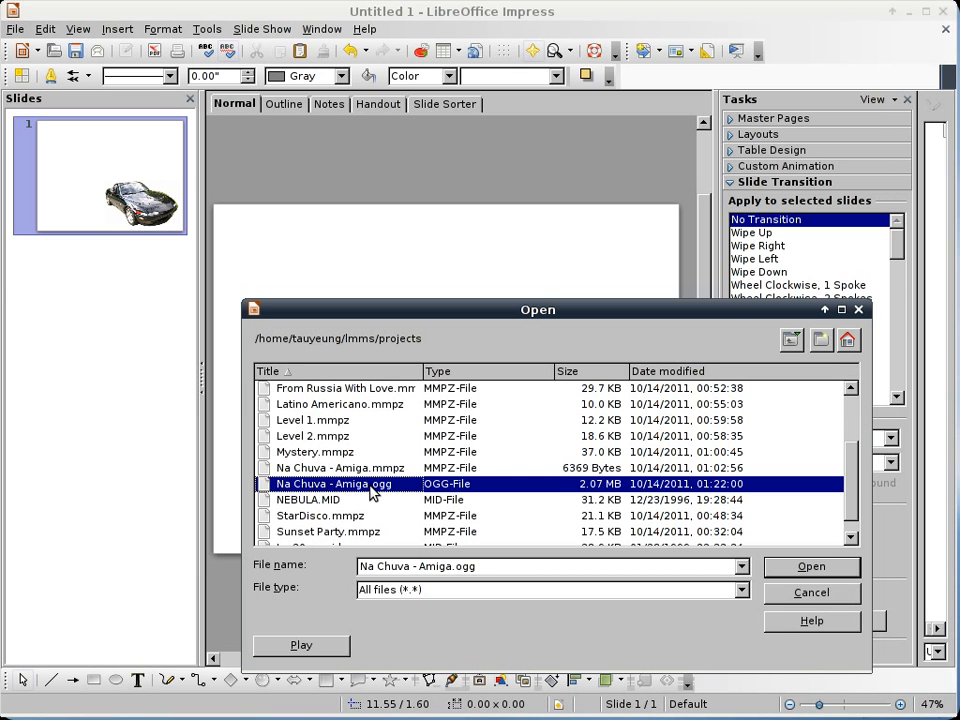
{"action": "left_click", "coordinate": [840, 567]}
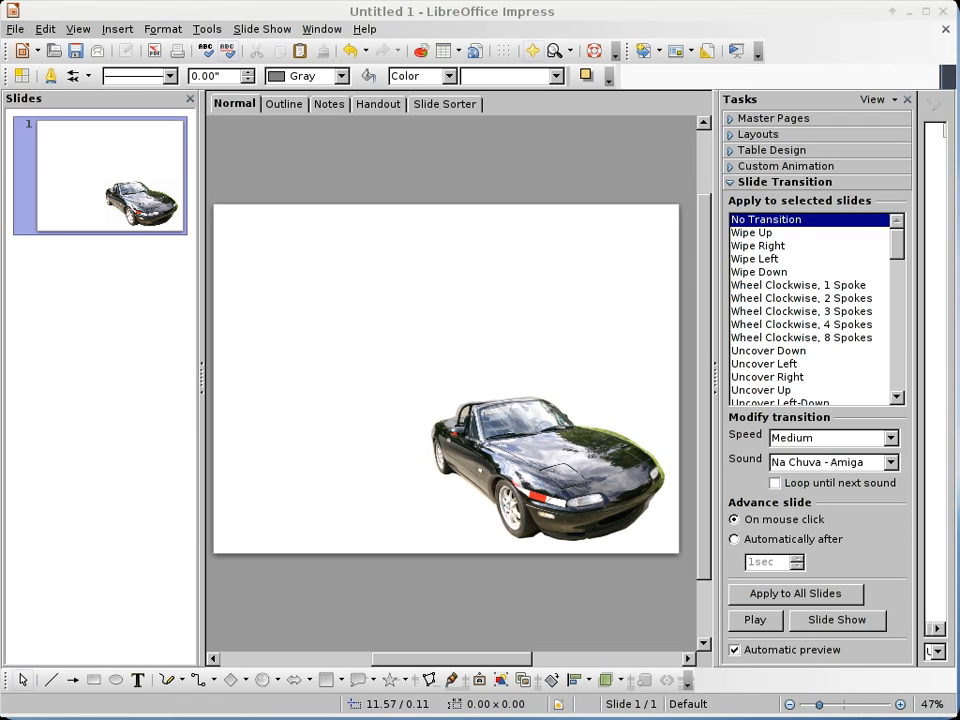
Step: Run the slide show to check the car animation with the transition sound, and exit the presentation
{"action": "left_click", "coordinate": [253, 29]}
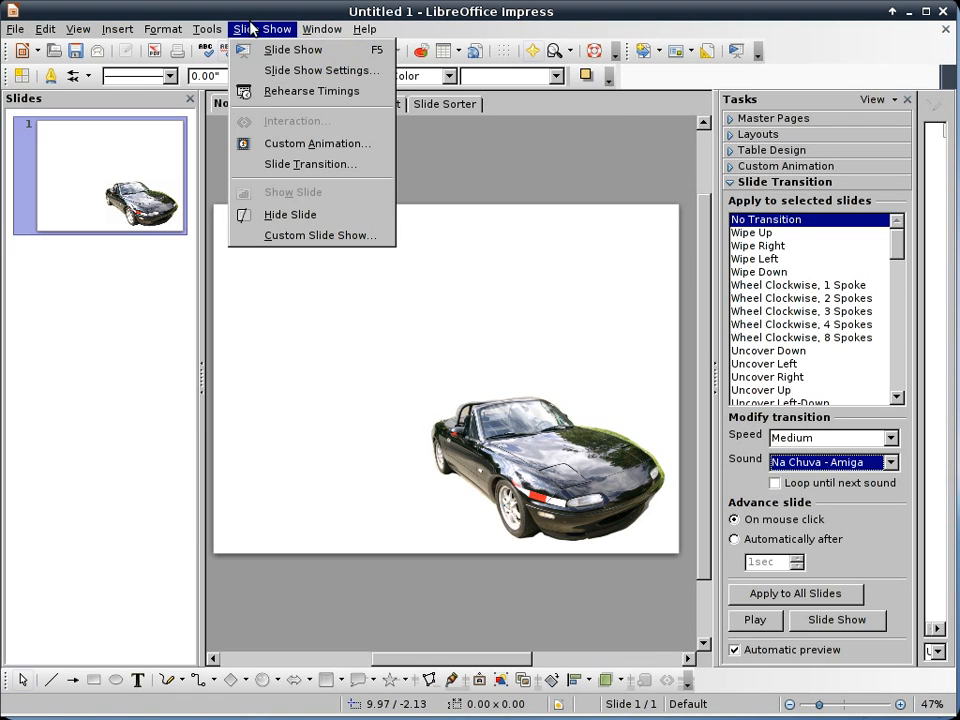
{"action": "left_click", "coordinate": [253, 50]}
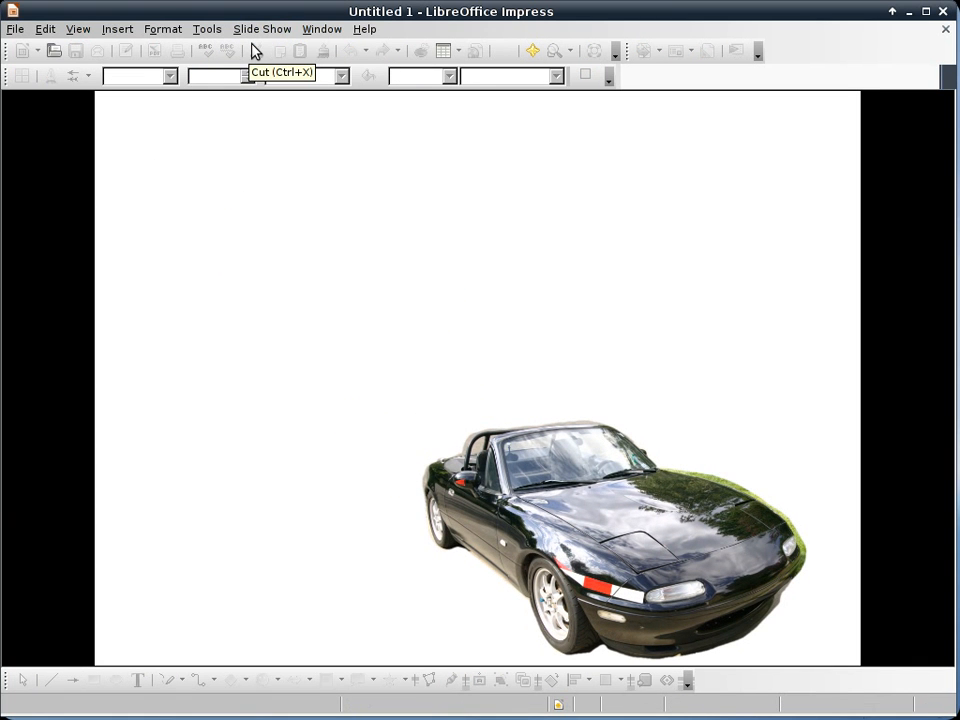
{"action": "left_click", "coordinate": [349, 154]}
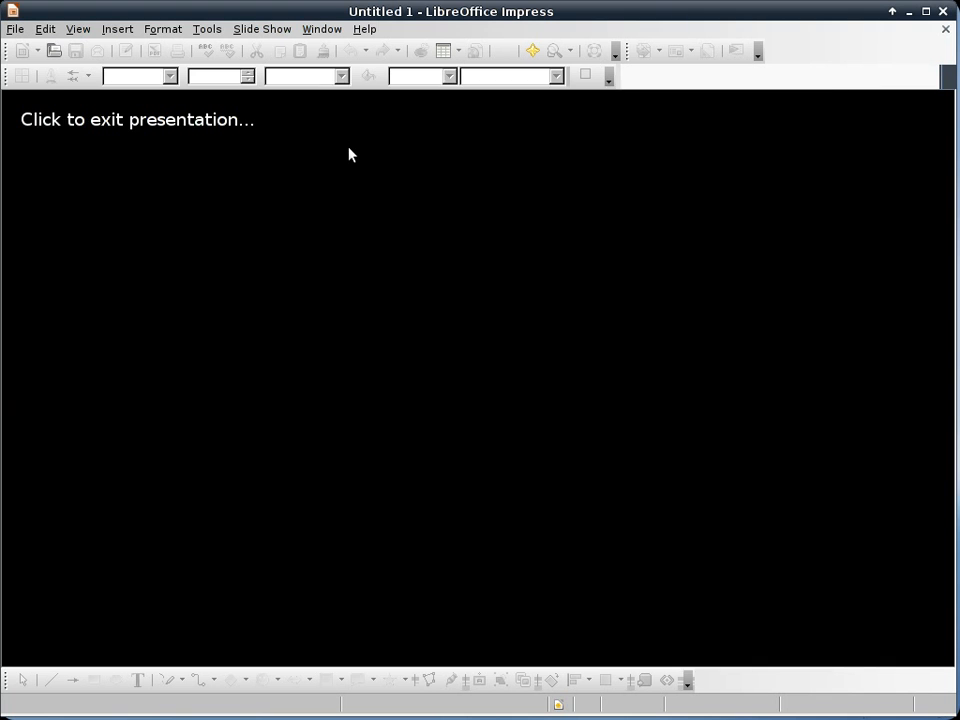
{"action": "left_click", "coordinate": [349, 154]}
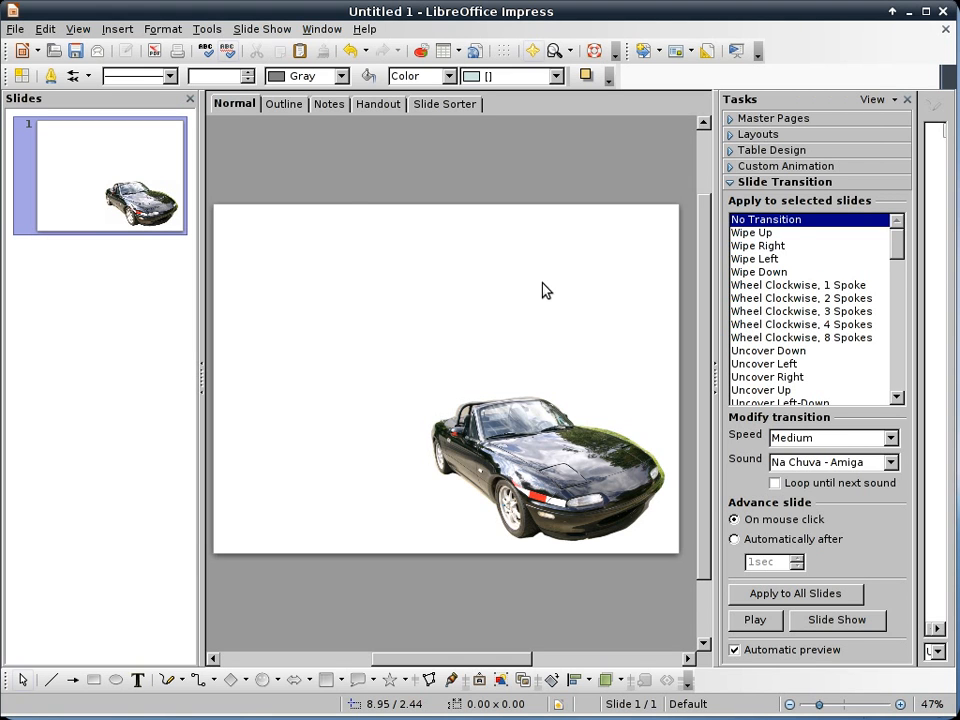
Step: Insert a new slide after the car slide and title it "This is the second slide"
{"action": "left_click", "coordinate": [118, 32]}
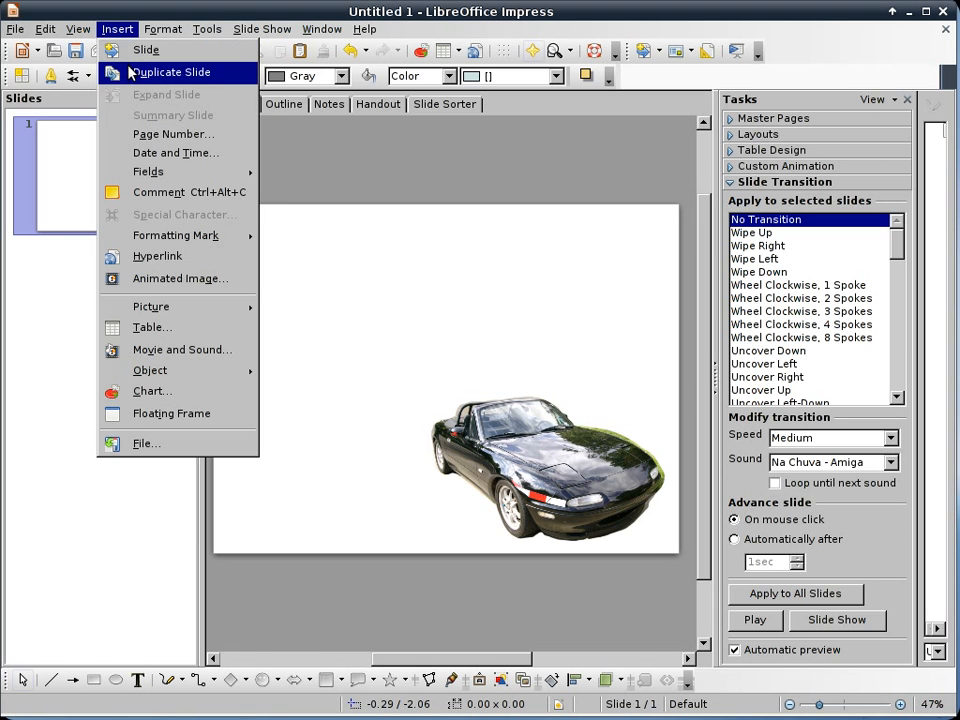
{"action": "left_click", "coordinate": [125, 52]}
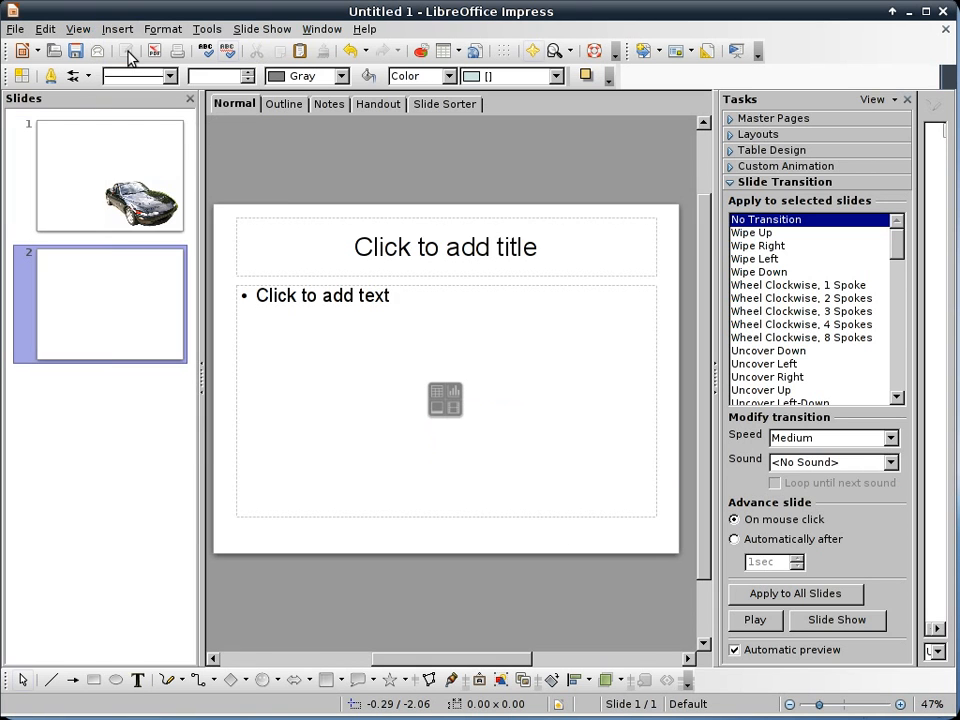
{"action": "left_click", "coordinate": [433, 266]}
{"action": "type", "text": "This is"}
{"action": "key", "text": "BackSpace"}
{"action": "type", "text": "is the second slide"}
Step: Add the bullet text "Let's see if the music keeps playing" to the second slide and return to slide 1
{"action": "left_click", "coordinate": [363, 289]}
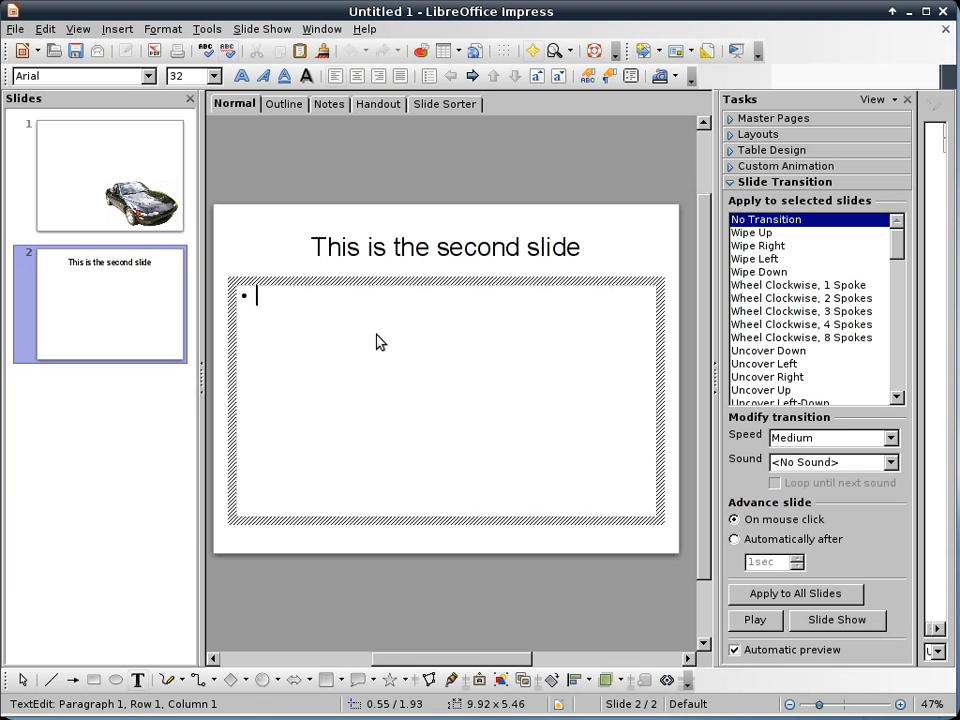
{"action": "type", "text": "Let's see if the music keeps playing"}
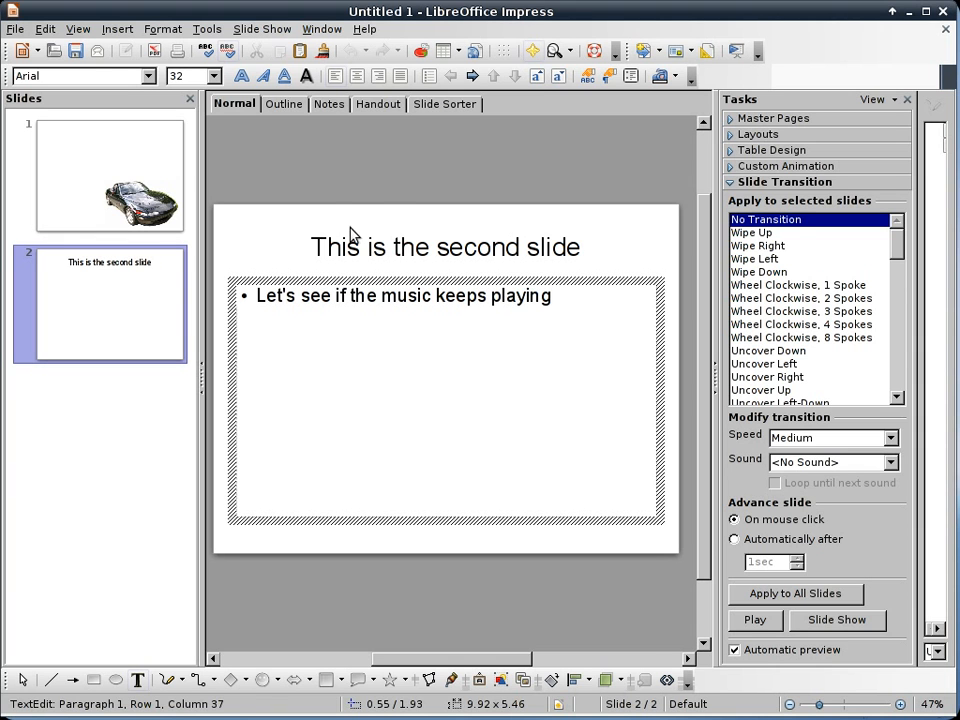
{"action": "left_click", "coordinate": [247, 140]}
{"action": "left_click", "coordinate": [112, 172]}
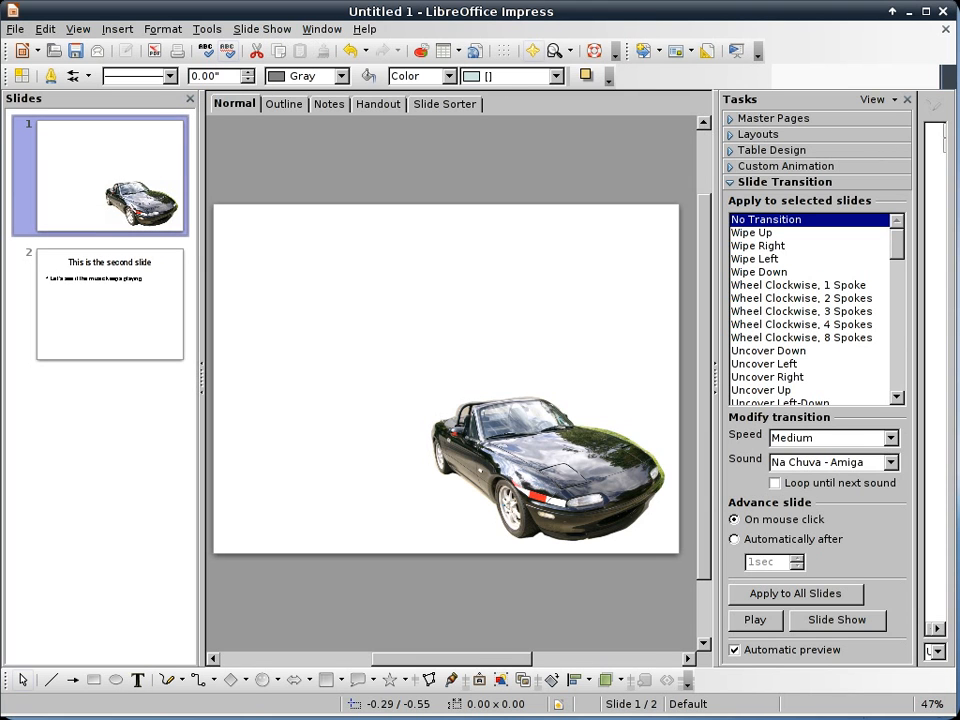
Step: Run the slide show from the car slide through the second slide to test the music, and exit the presentation
{"action": "key", "text": "F5"}
{"action": "left_click", "coordinate": [262, 29]}
{"action": "left_click", "coordinate": [273, 47]}
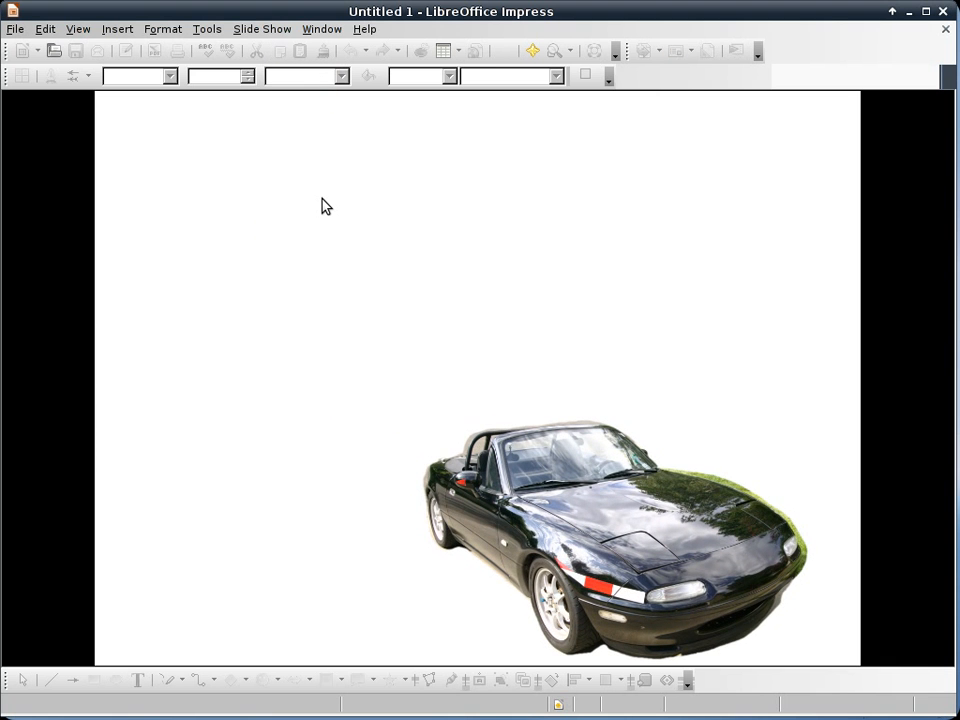
{"action": "left_click", "coordinate": [322, 199]}
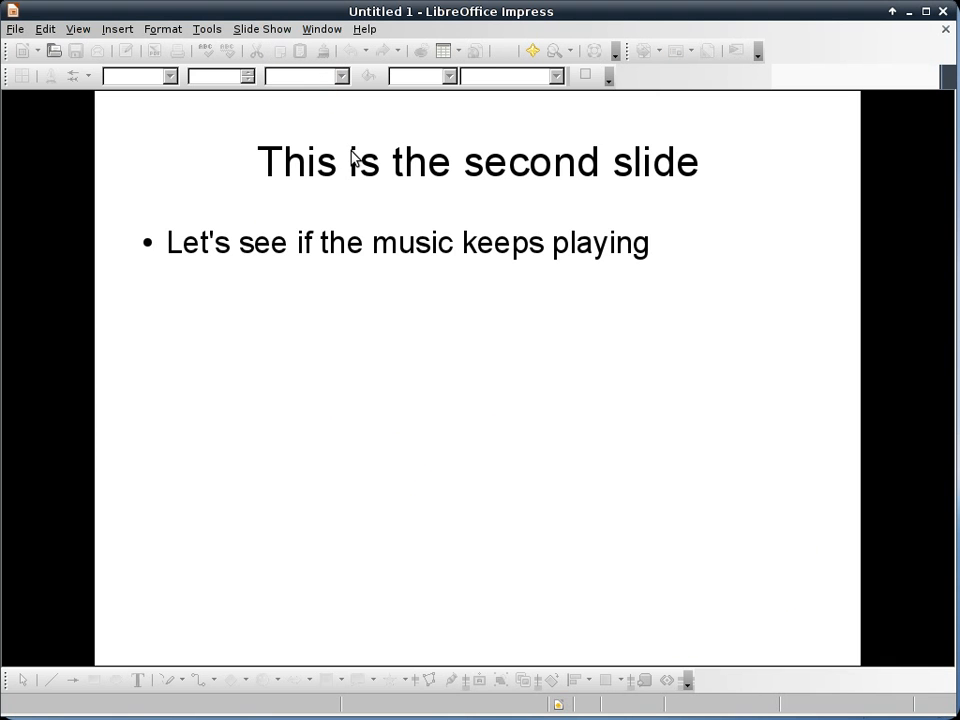
{"action": "left_click", "coordinate": [351, 159]}
{"action": "left_click", "coordinate": [351, 159]}
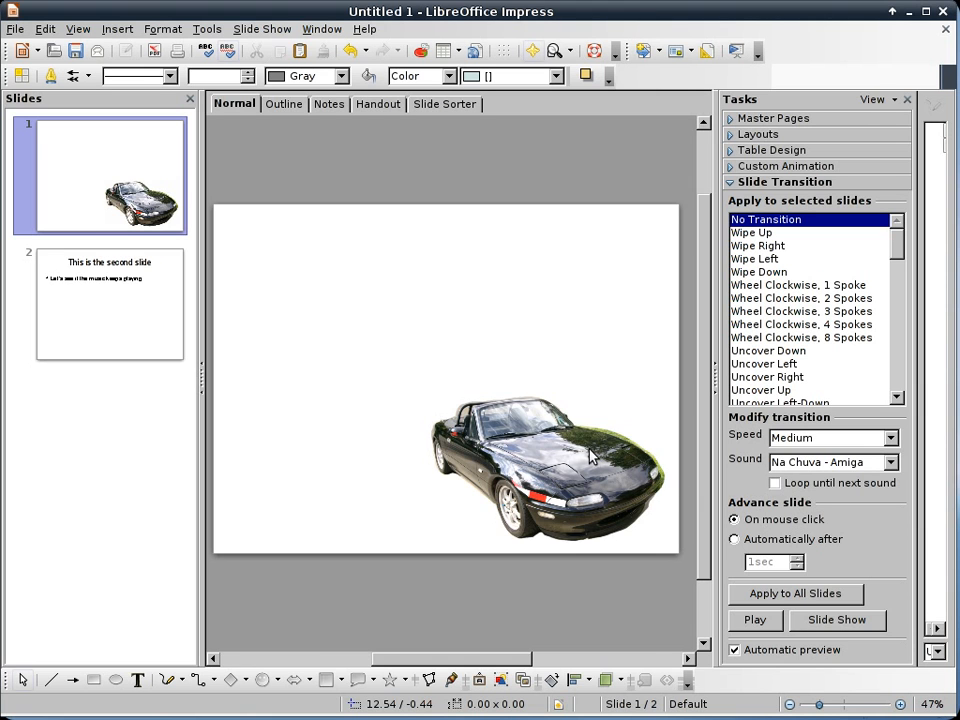
Step: Set the second slide to advance automatically after 1 sec
{"action": "left_click", "coordinate": [144, 259], "text": "shift"}
{"action": "left_click", "coordinate": [146, 300]}
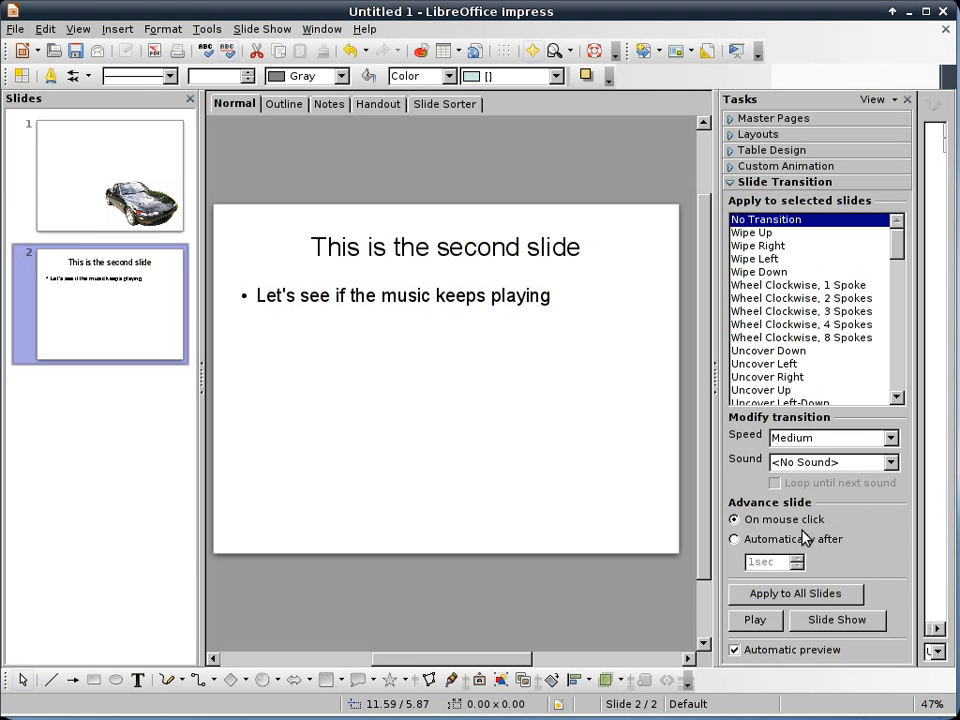
{"action": "left_click", "coordinate": [762, 541]}
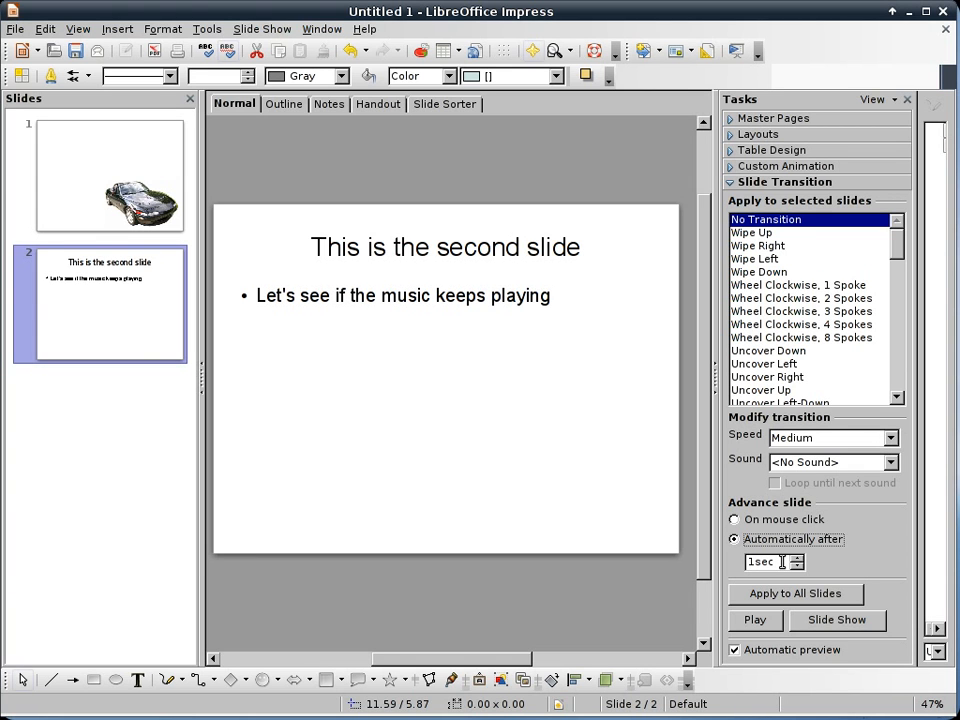
Step: Run the slide show from the second slide to test its automatic advance, and exit the presentation
{"action": "left_click", "coordinate": [328, 34]}
{"action": "left_click", "coordinate": [328, 34]}
{"action": "key", "text": "F5"}
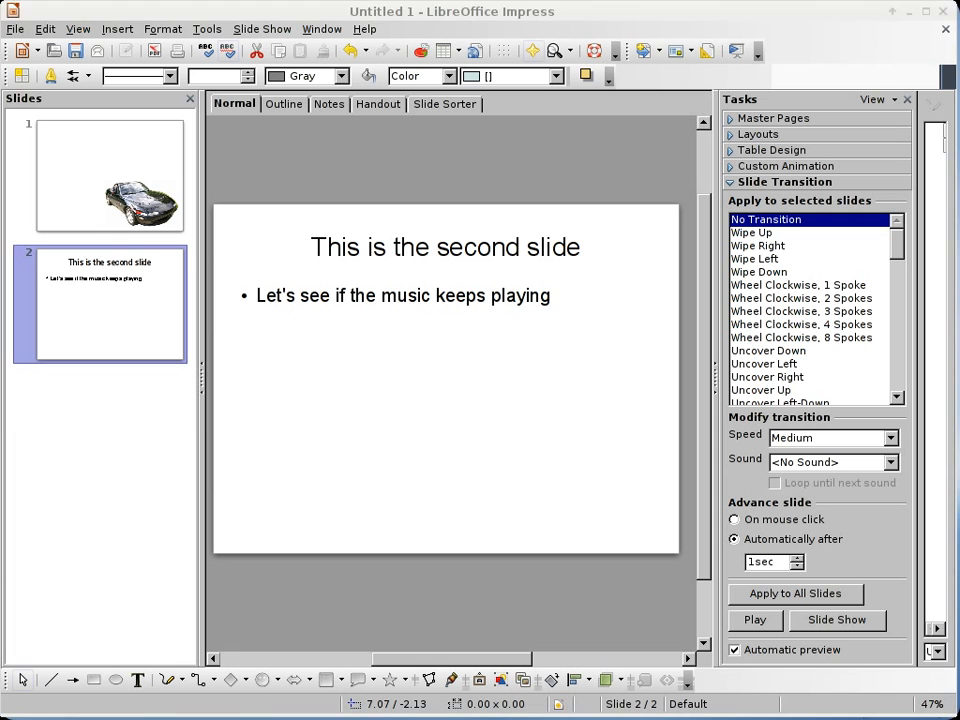
{"action": "left_click", "coordinate": [313, 31]}
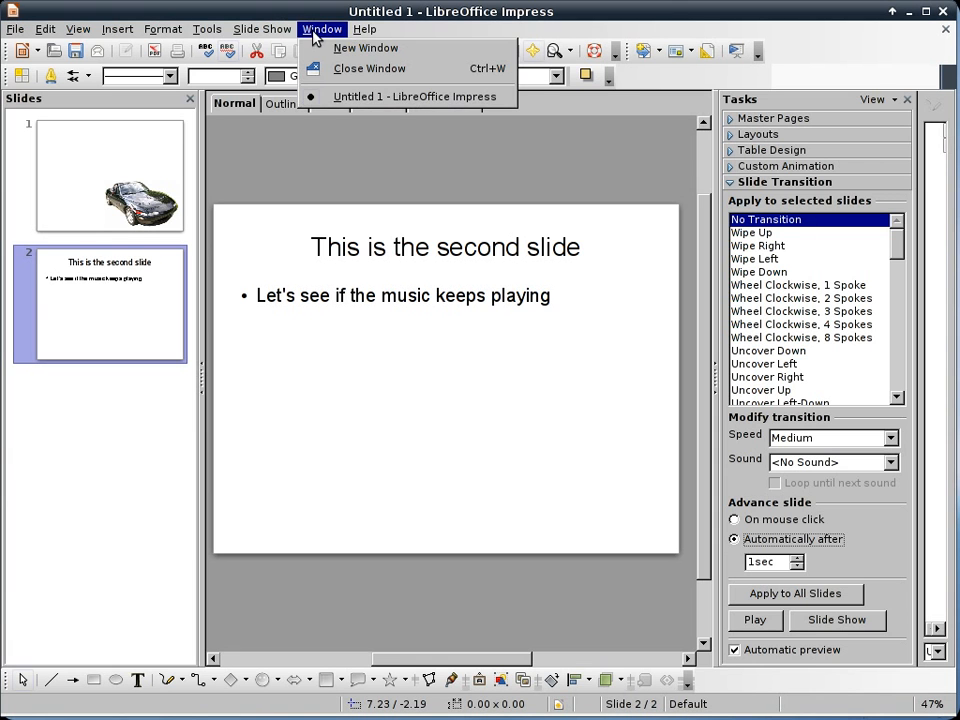
{"action": "left_click", "coordinate": [272, 48]}
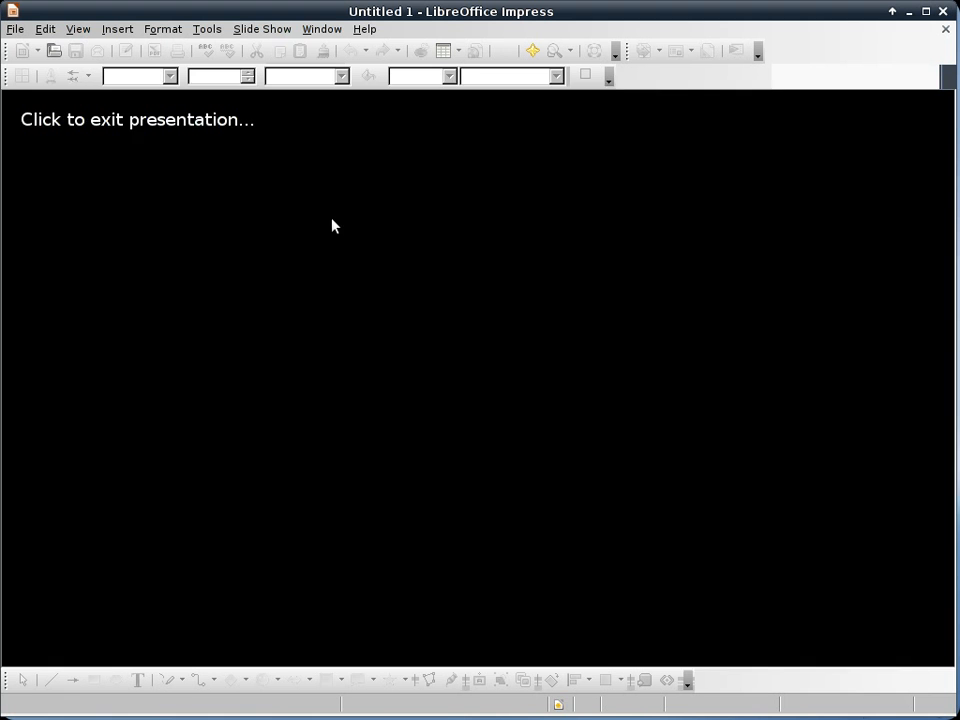
{"action": "left_click", "coordinate": [333, 224]}
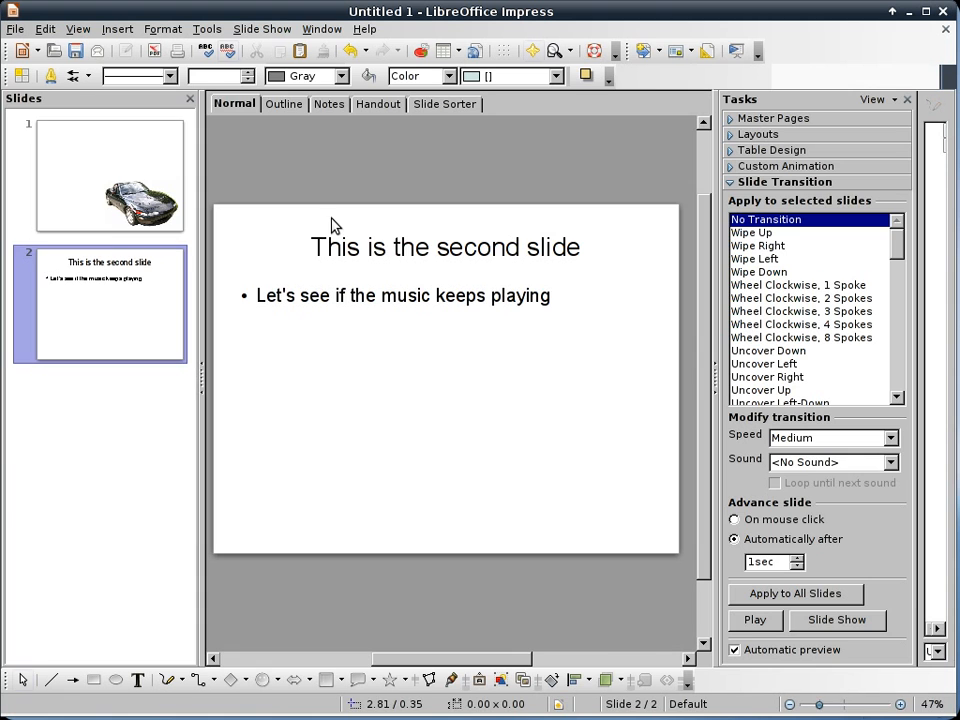
Step: Run the slide show again starting from the car slide, advance through both slides and exit the presentation
{"action": "left_click", "coordinate": [113, 165]}
{"action": "left_click", "coordinate": [263, 29]}
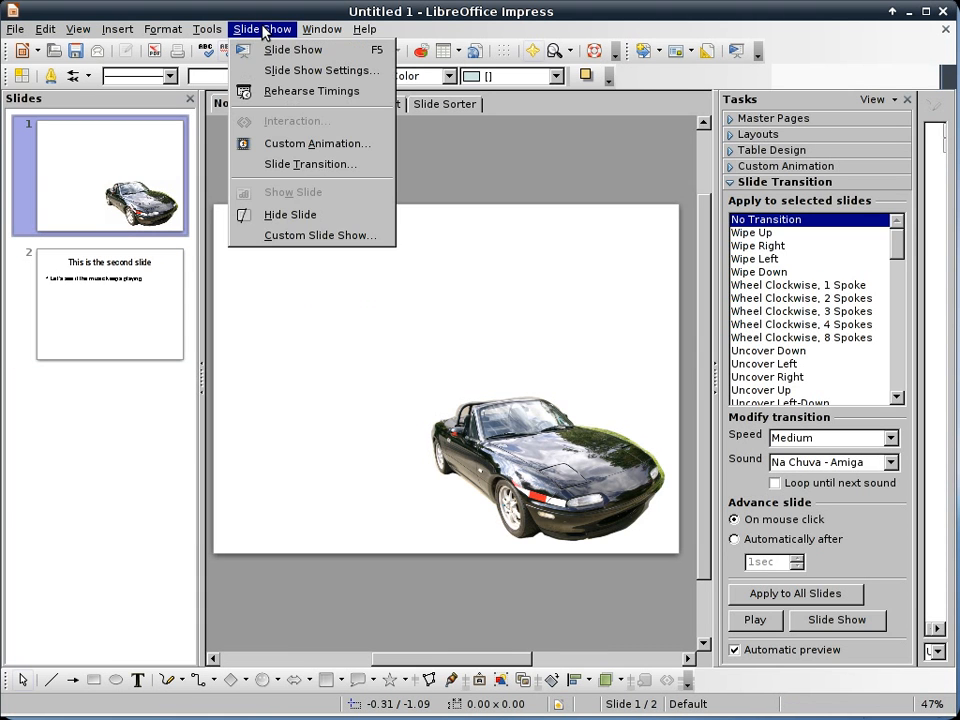
{"action": "left_click", "coordinate": [270, 48]}
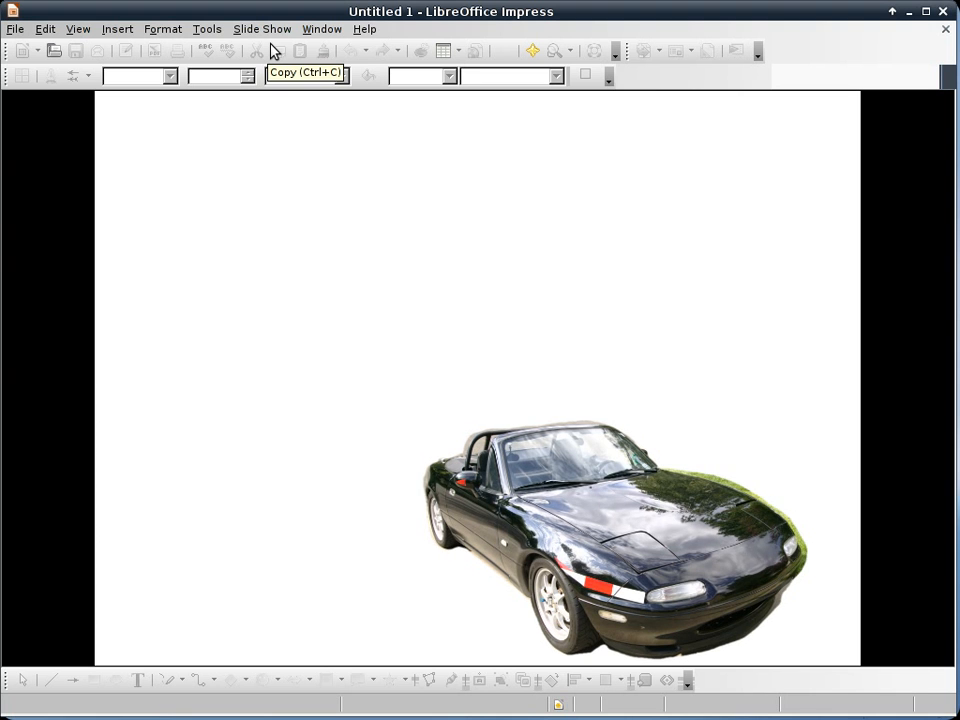
{"action": "left_click", "coordinate": [320, 184]}
{"action": "left_click", "coordinate": [320, 184]}
{"action": "left_click", "coordinate": [320, 184]}
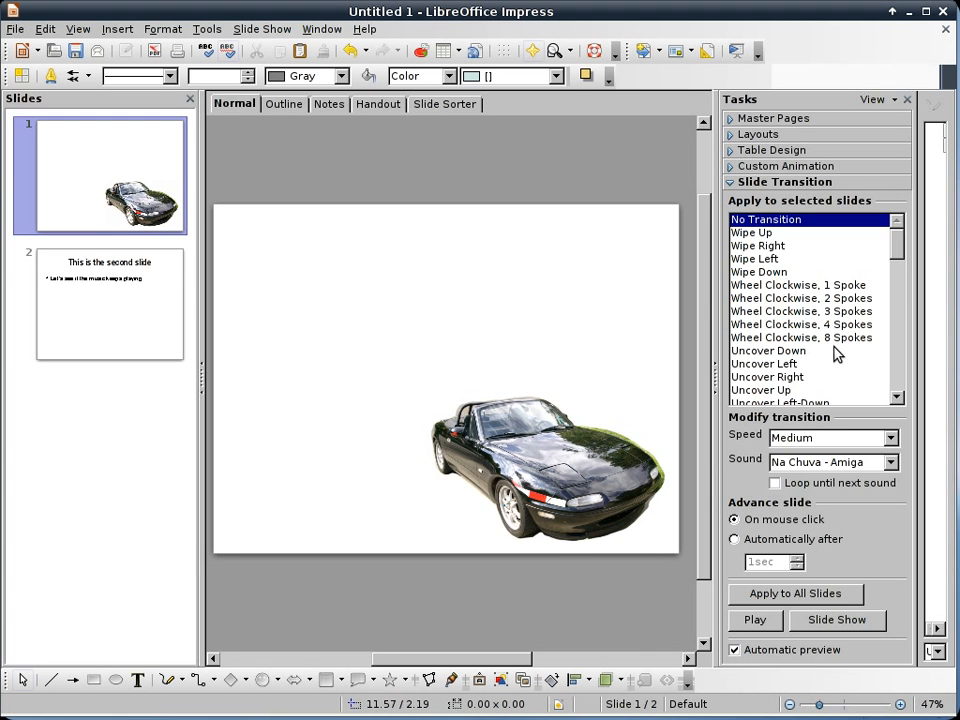
Step: Set the car slide to advance automatically after 1 sec and run the slide show
{"action": "left_click", "coordinate": [124, 306]}
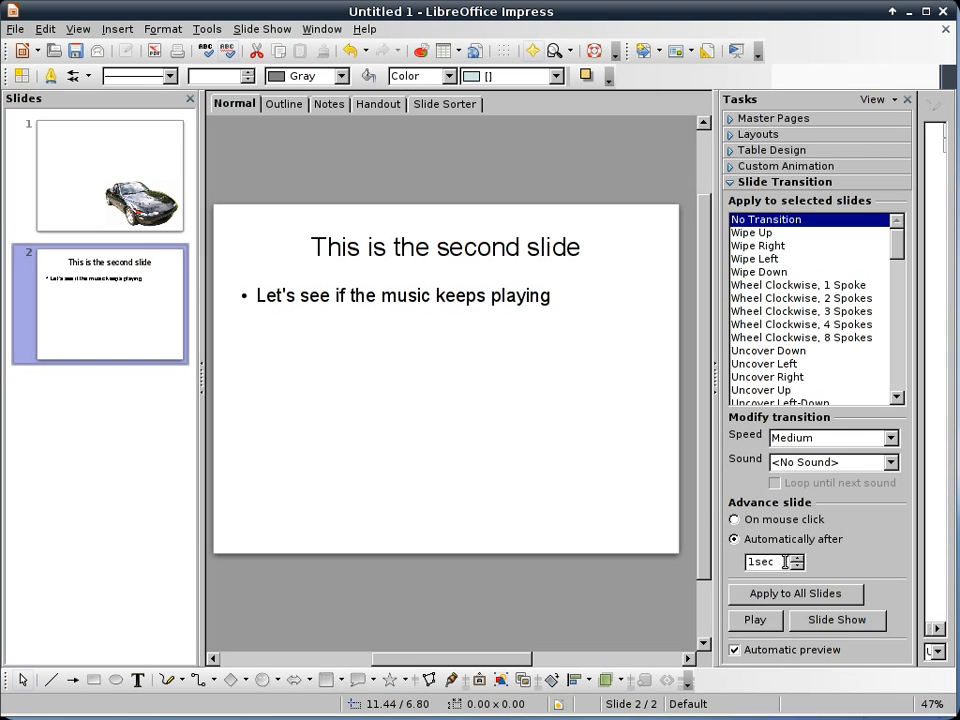
{"action": "left_click", "coordinate": [128, 160]}
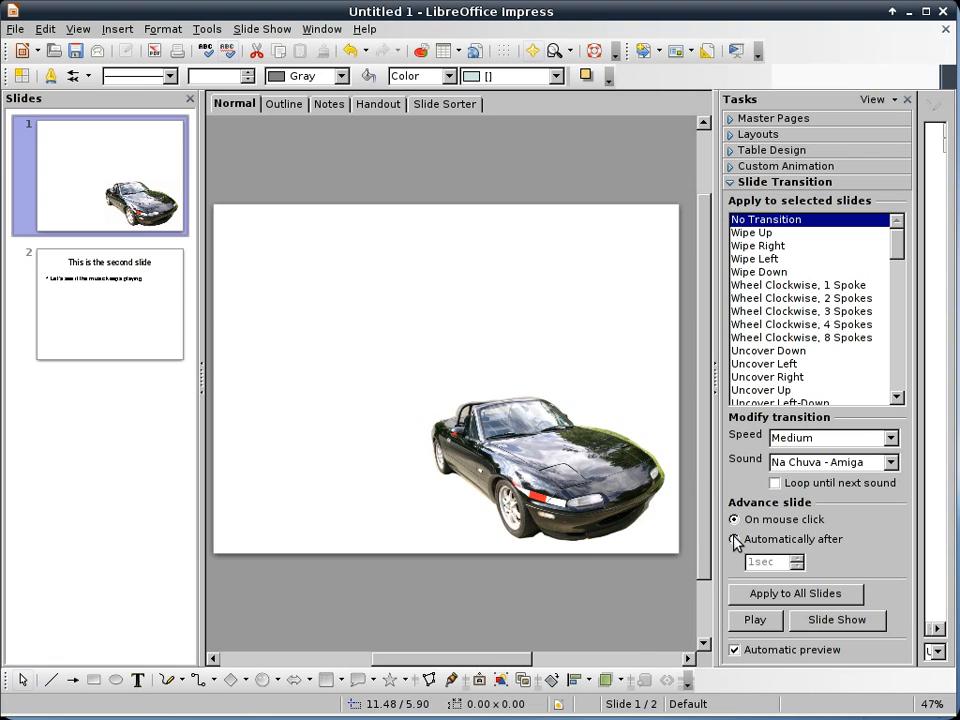
{"action": "left_click", "coordinate": [736, 541]}
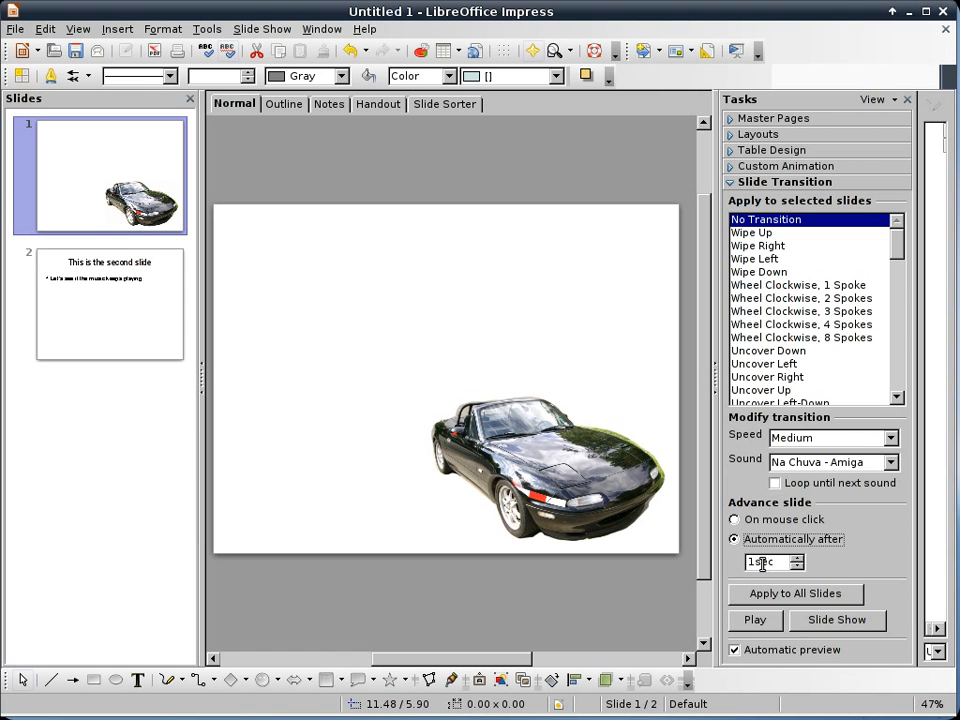
{"action": "key", "text": "F5"}
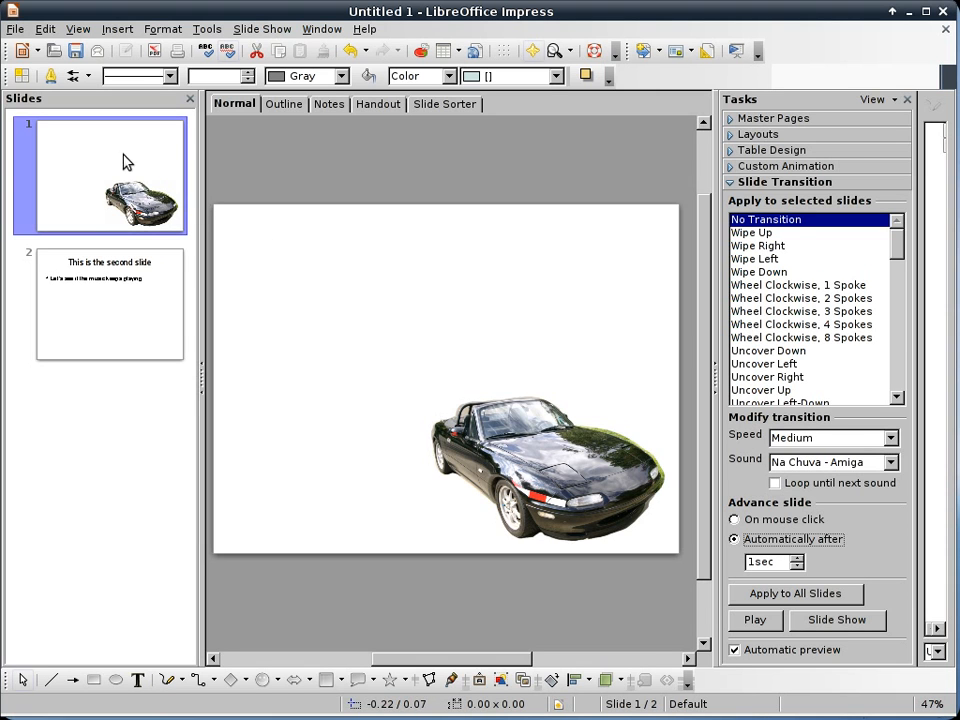
Step: Check the second slide's advance setting, run the slide show from the car slide to its end and exit the presentation
{"action": "mouse_move", "coordinate": [88, 142]}
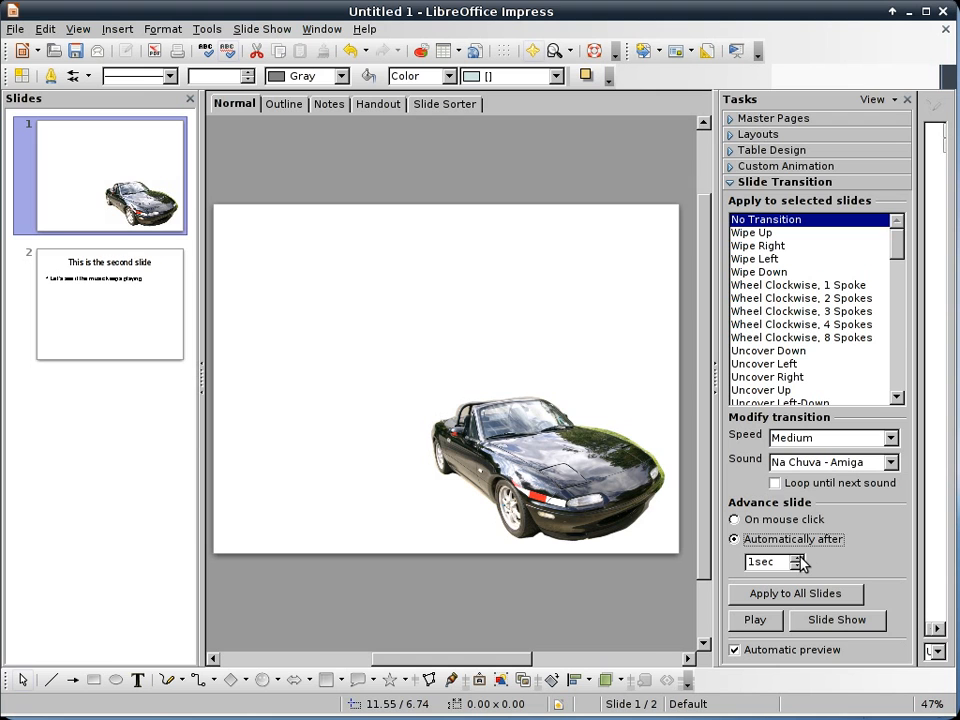
{"action": "left_click", "coordinate": [114, 268]}
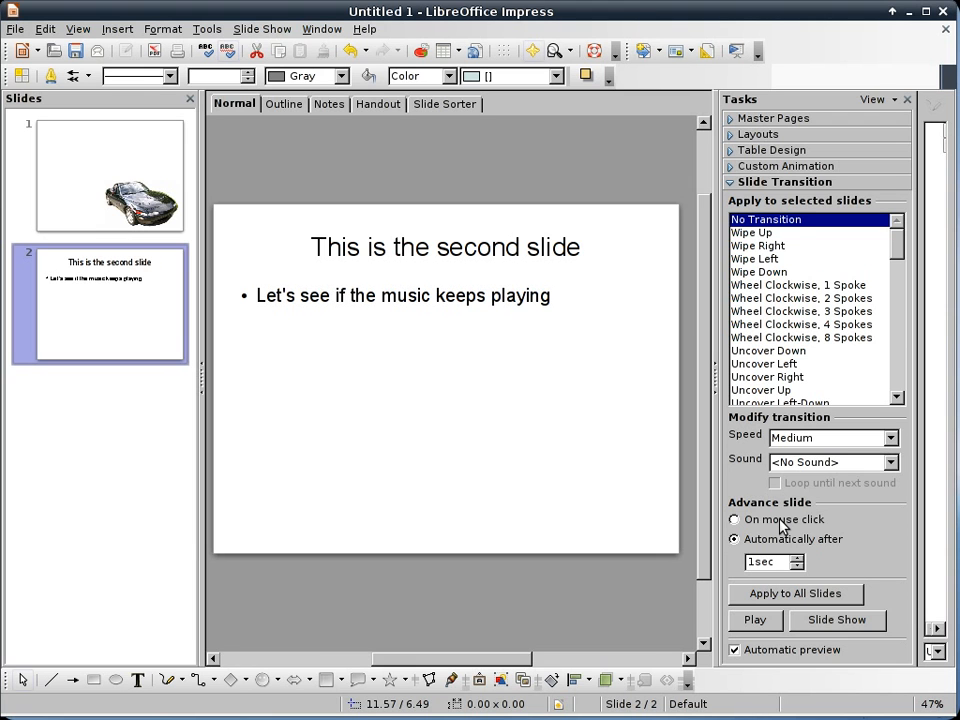
{"action": "left_click", "coordinate": [76, 129]}
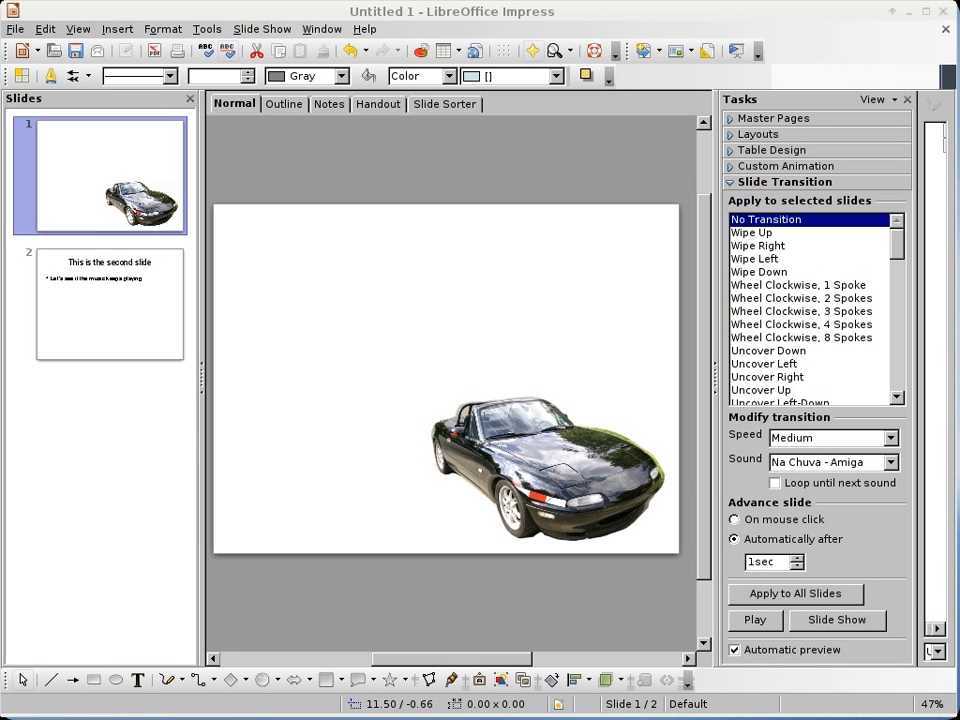
{"action": "left_click", "coordinate": [246, 30]}
{"action": "left_click", "coordinate": [251, 48]}
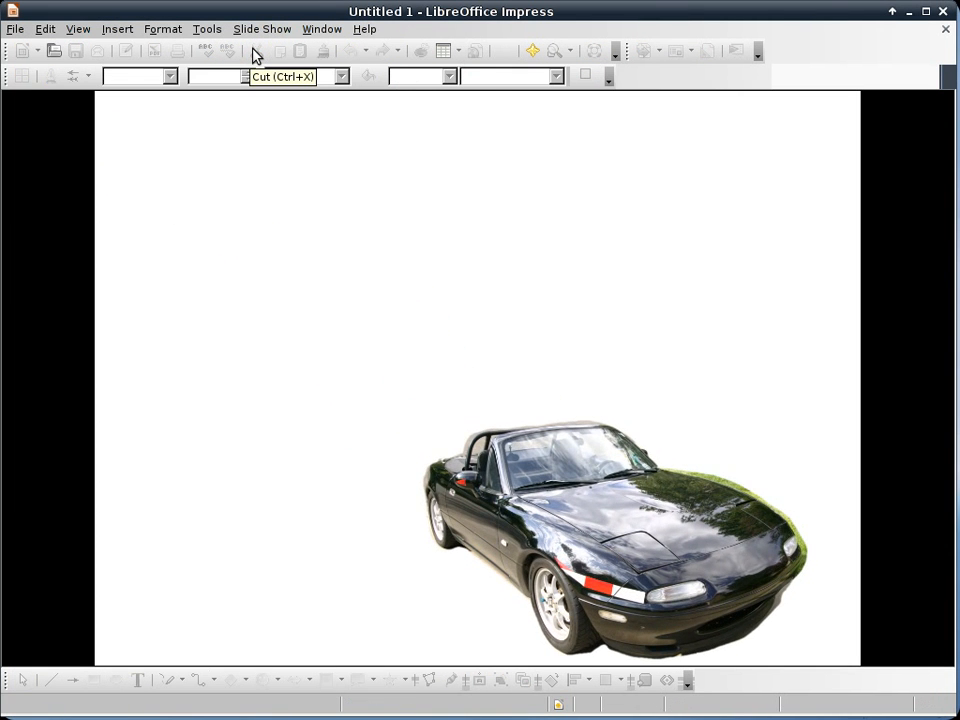
{"action": "key", "text": "Right"}
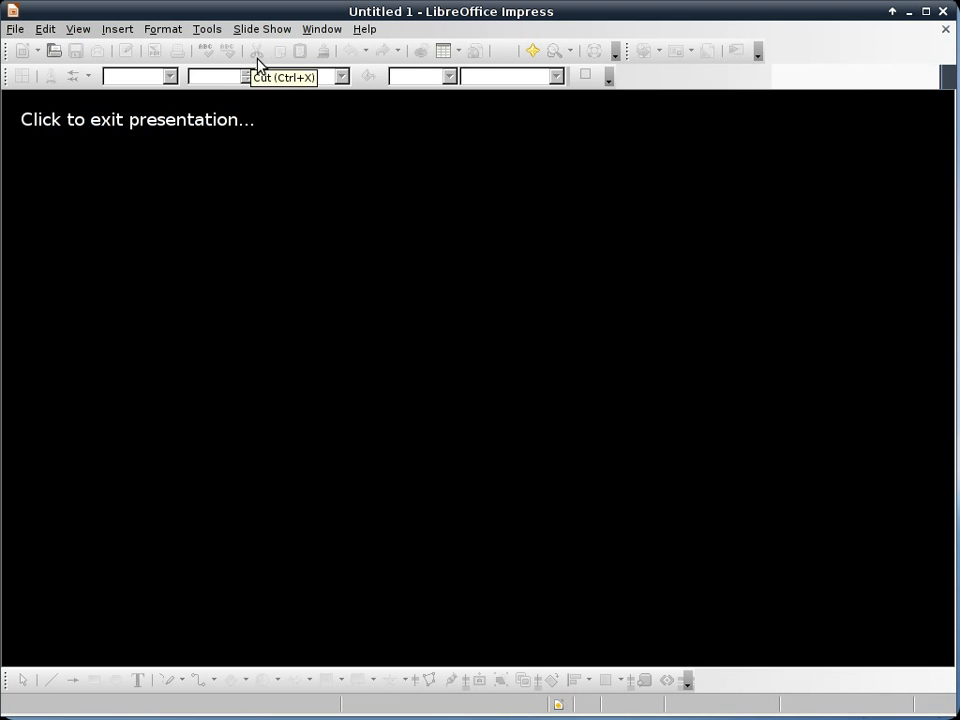
{"action": "left_click", "coordinate": [392, 246]}
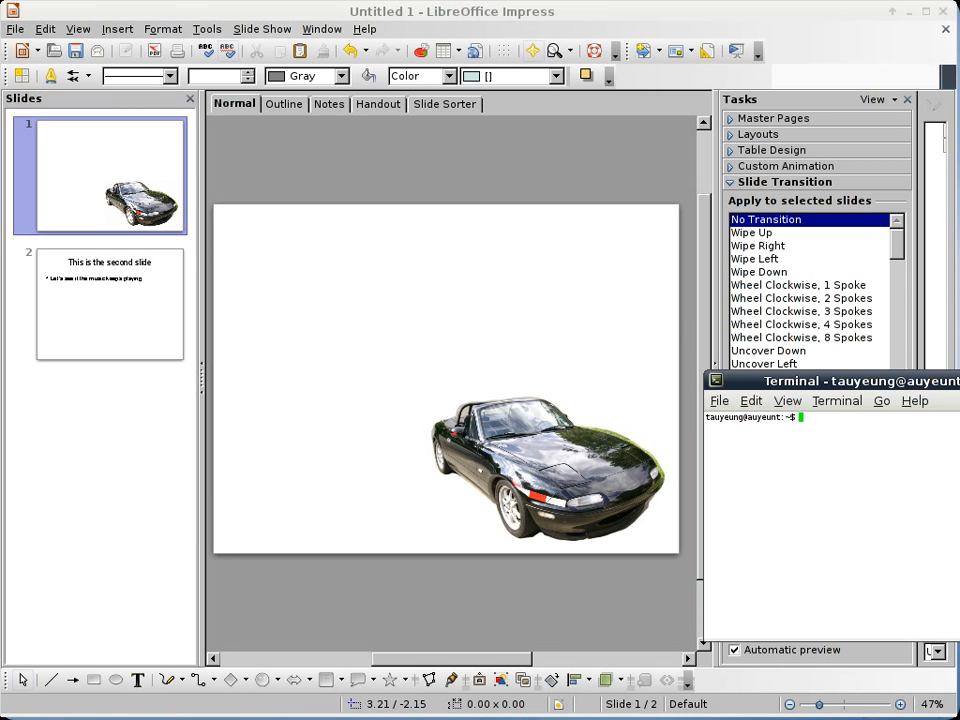
Step: Switch to the Terminal, launch LMMS with the command lmms, and fit its window to the visible screen area
{"action": "left_click_drag", "start_coordinate": [958, 388], "coordinate": [688, 396]}
{"action": "type", "text": "lmms"}
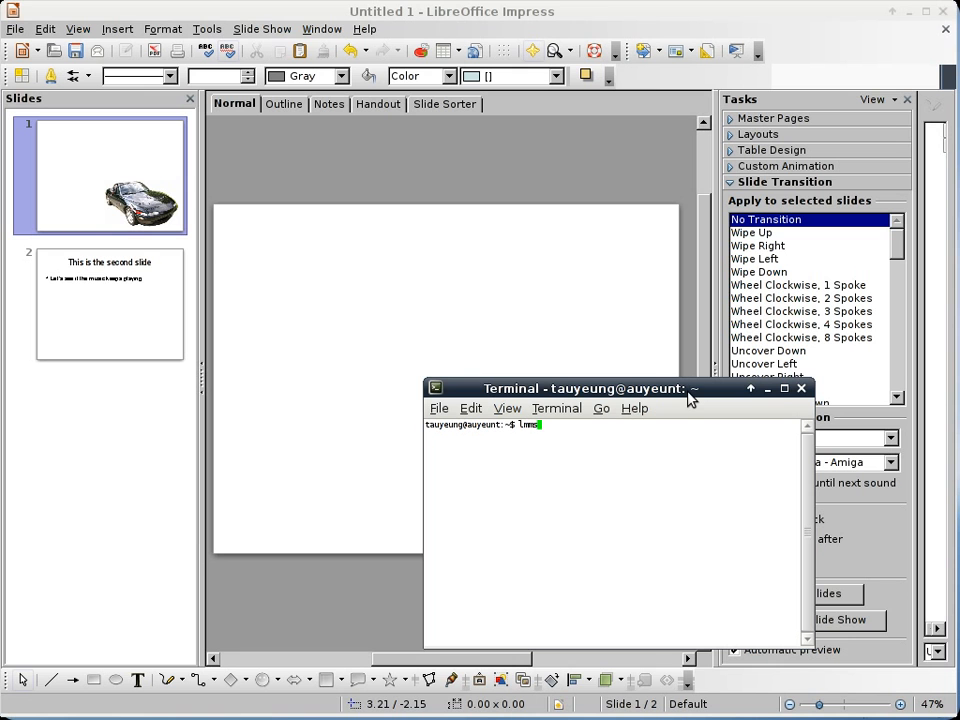
{"action": "key", "text": "Return"}
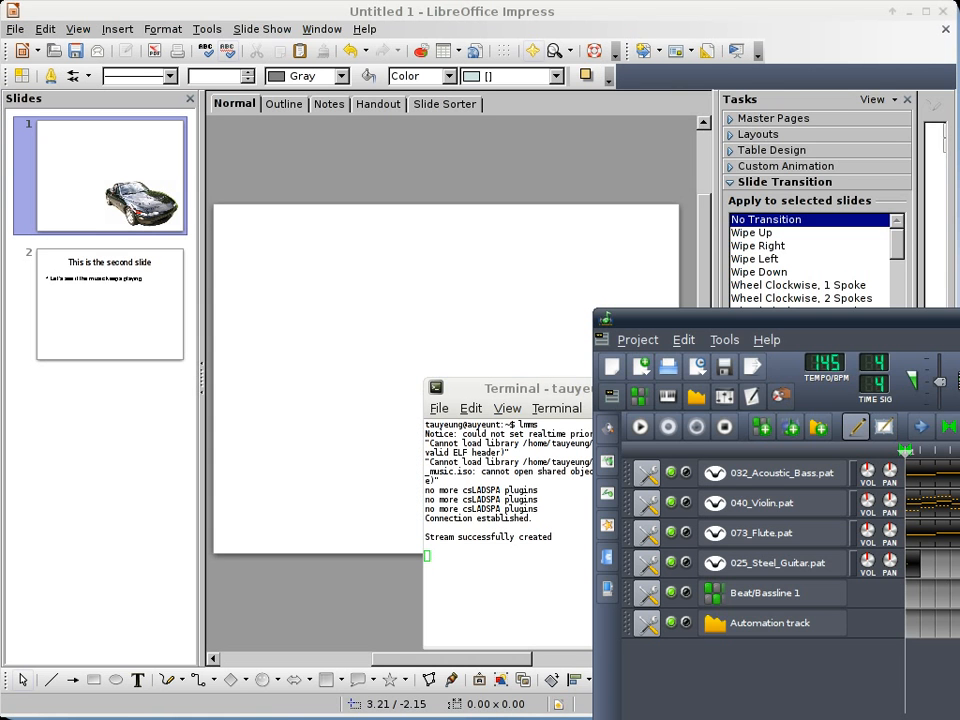
{"action": "left_click_drag", "start_coordinate": [959, 124], "coordinate": [851, 11]}
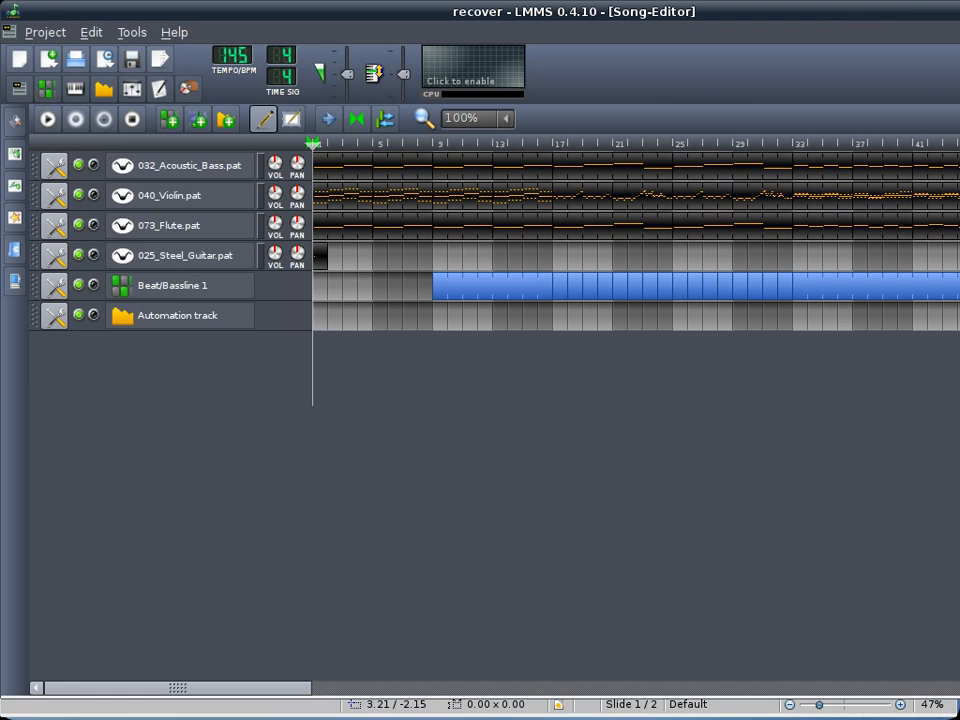
{"action": "mouse_move", "coordinate": [959, 696]}
{"action": "left_mouse_down"}
{"action": "mouse_move", "coordinate": [952, 648]}
{"action": "mouse_move", "coordinate": [933, 687]}
{"action": "mouse_move", "coordinate": [951, 710]}
{"action": "left_mouse_up"}
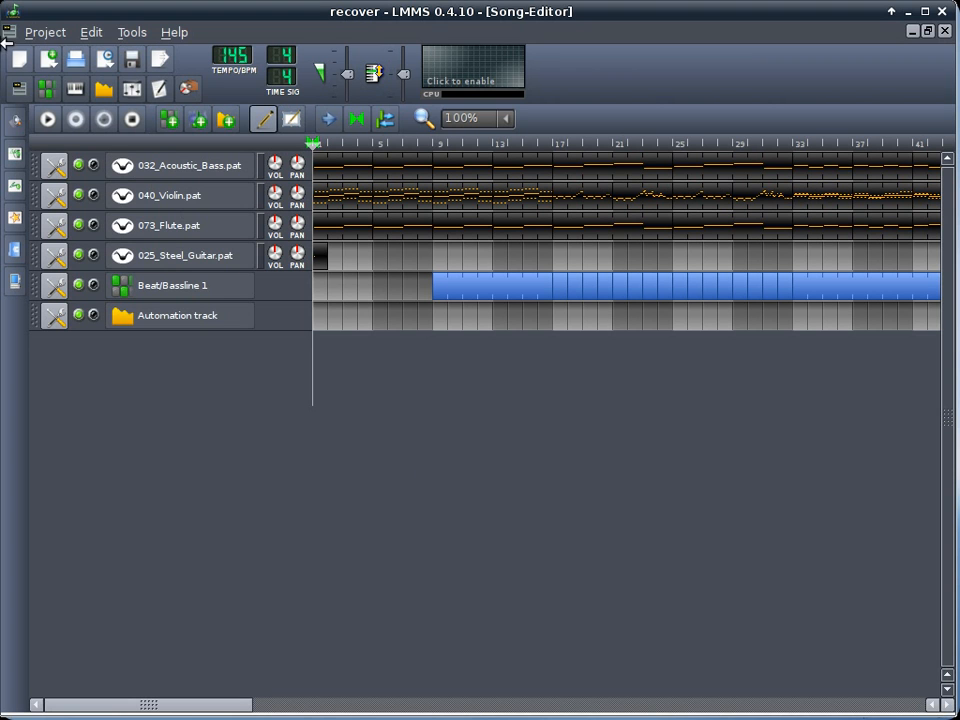
Step: Open the project Na Chuva - Amiga.mmpz from the lmms/projects folder, play the start of the song and stop it
{"action": "left_click", "coordinate": [57, 33]}
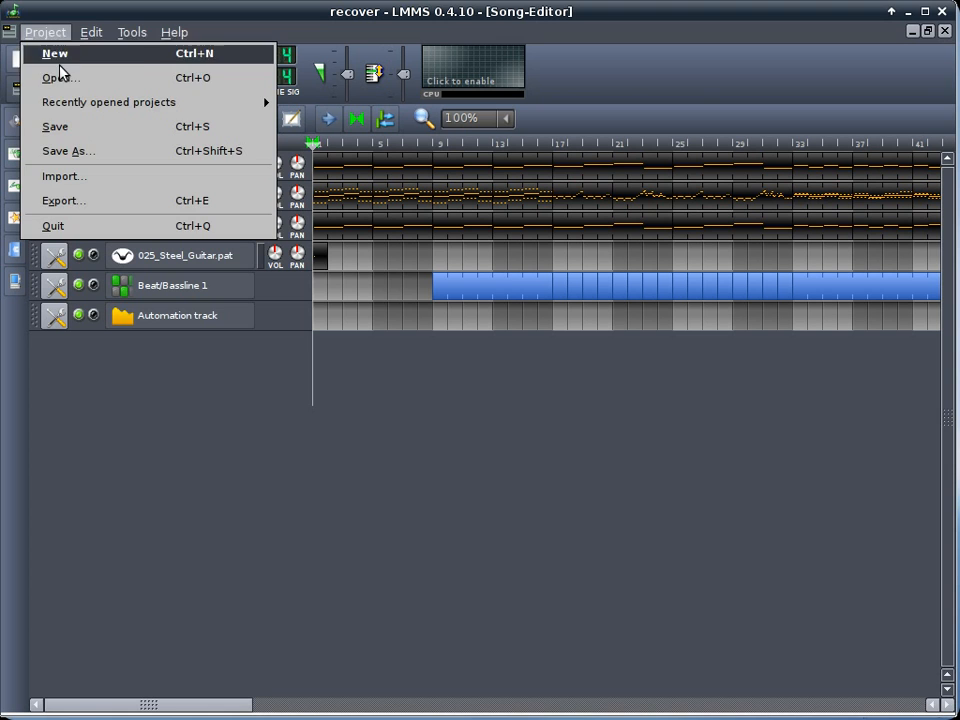
{"action": "left_click", "coordinate": [62, 78]}
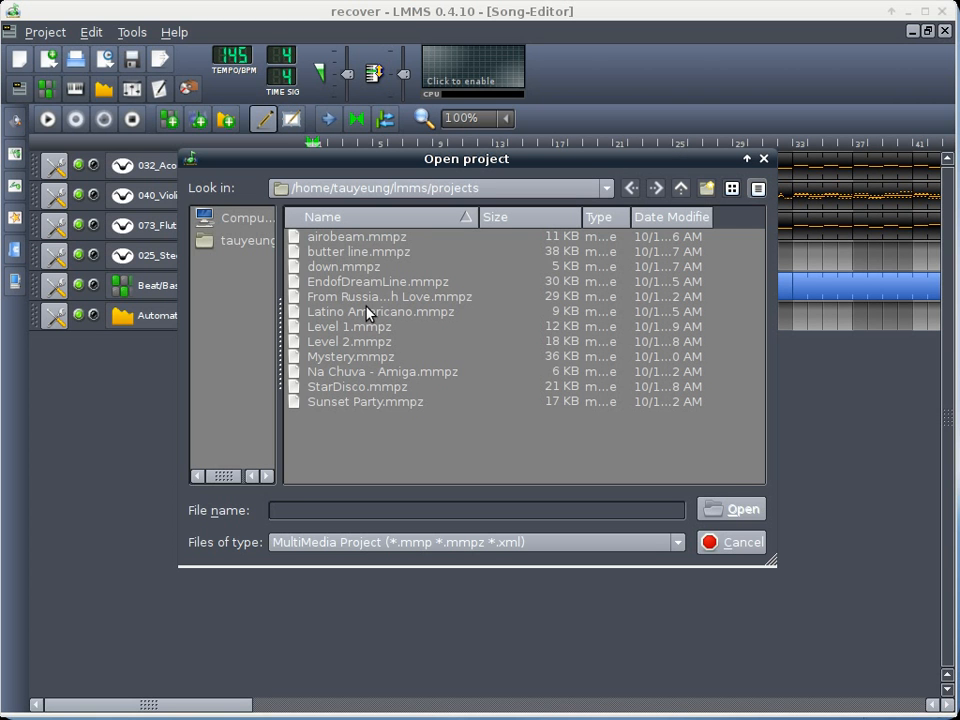
{"action": "left_click", "coordinate": [365, 373]}
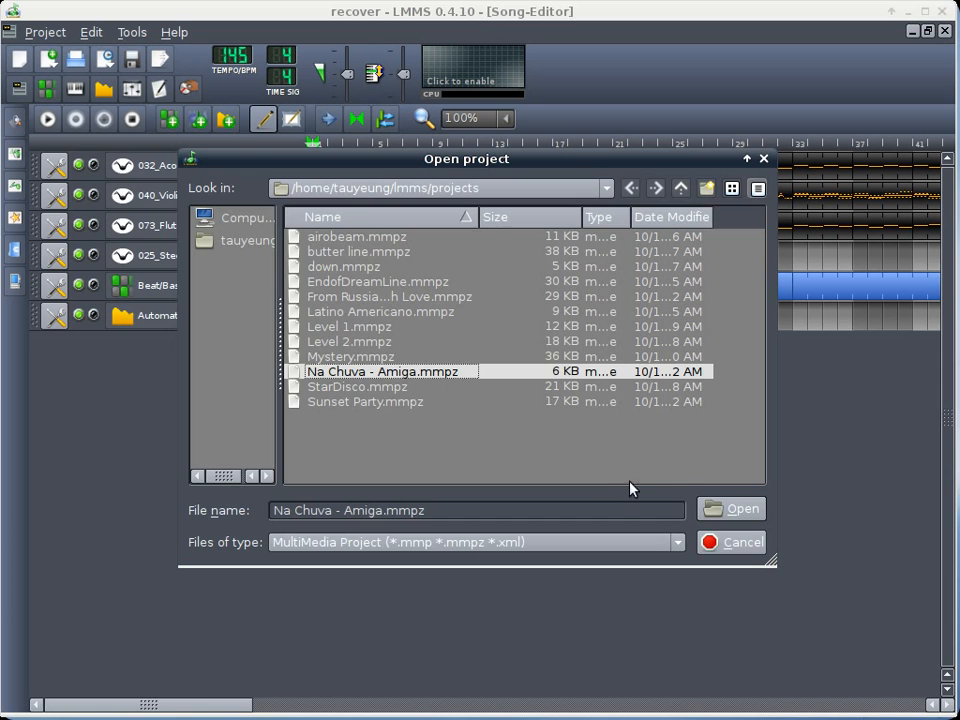
{"action": "left_click", "coordinate": [711, 510]}
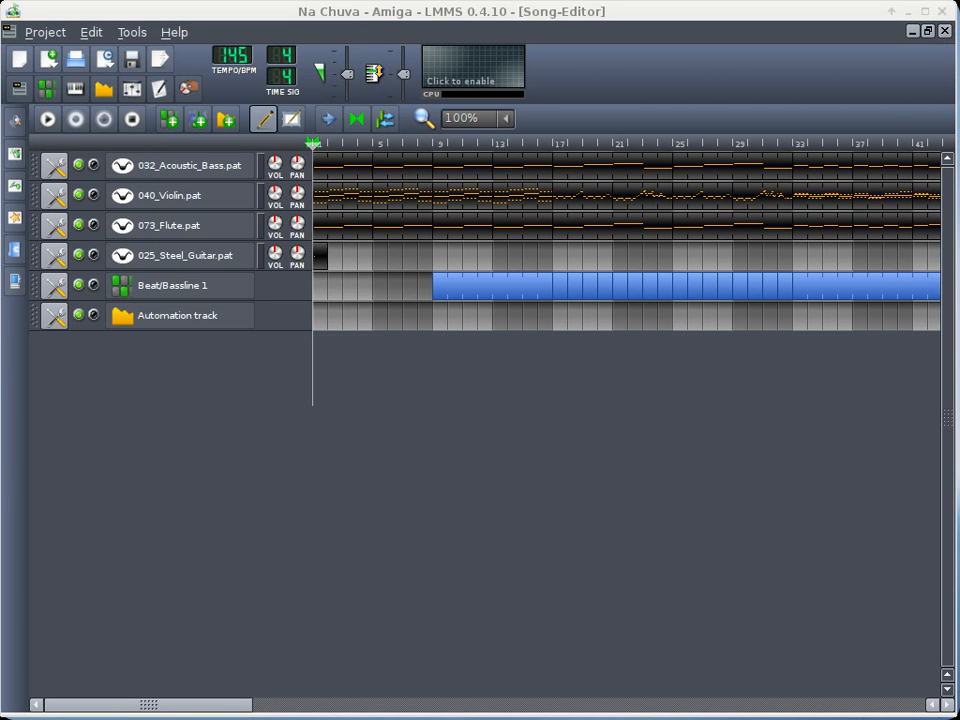
{"action": "left_click", "coordinate": [45, 120]}
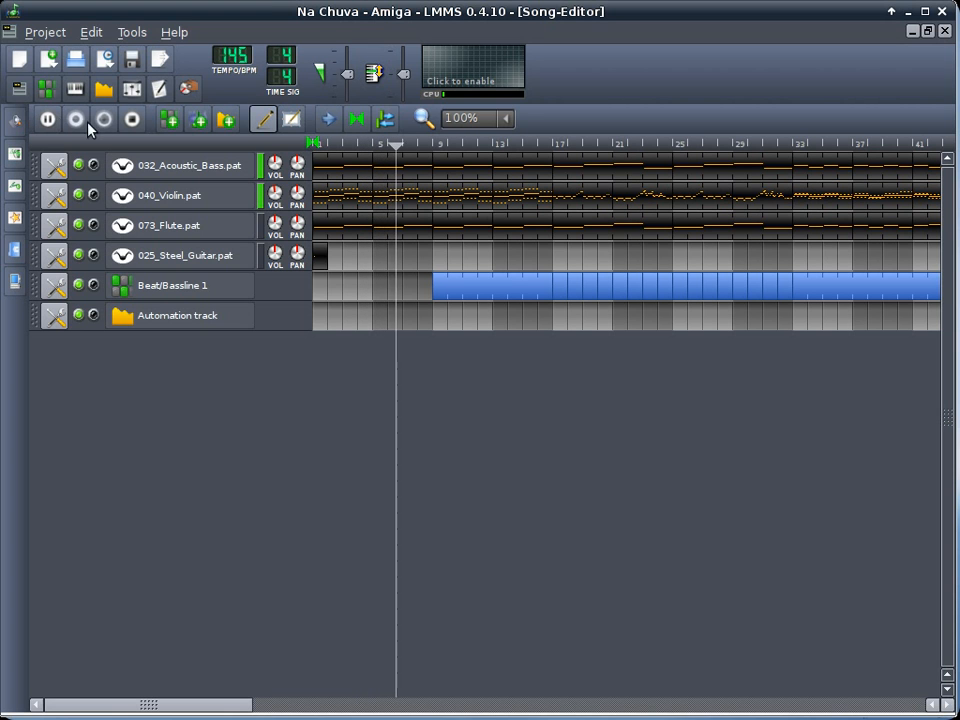
{"action": "left_click", "coordinate": [131, 120]}
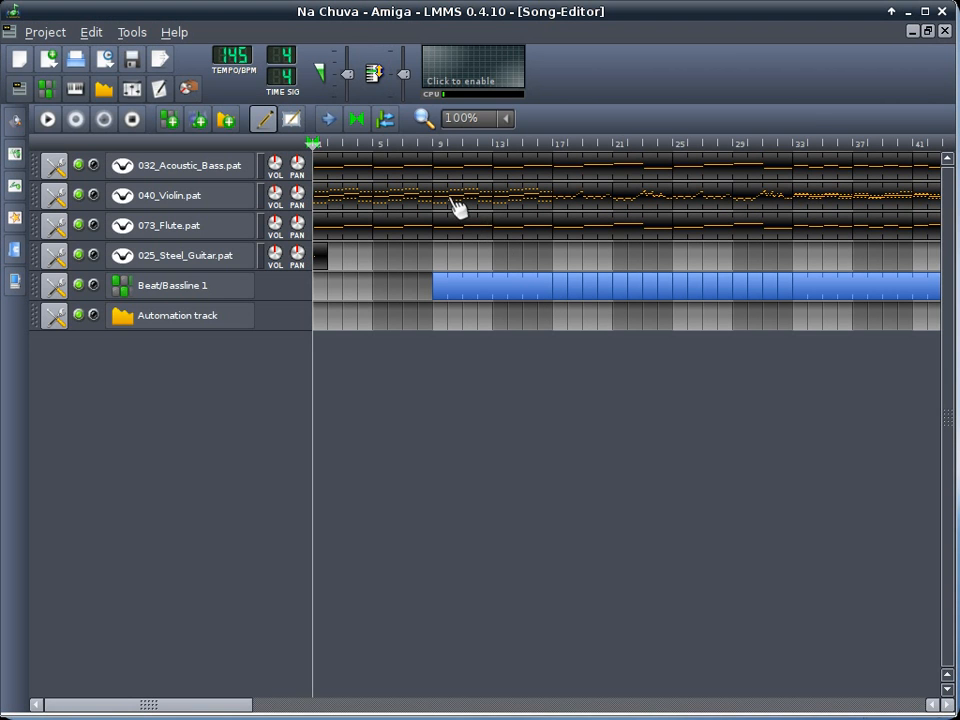
Step: Open the project export dialog, examine the available audio file types, and cancel without exporting
{"action": "left_click", "coordinate": [55, 39]}
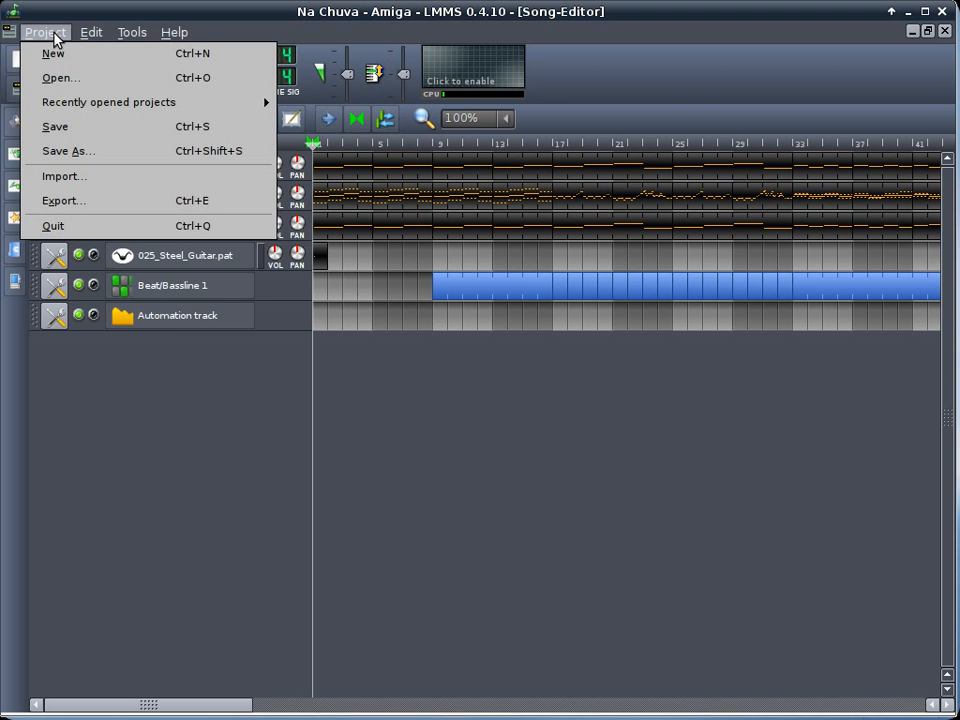
{"action": "left_click", "coordinate": [79, 202]}
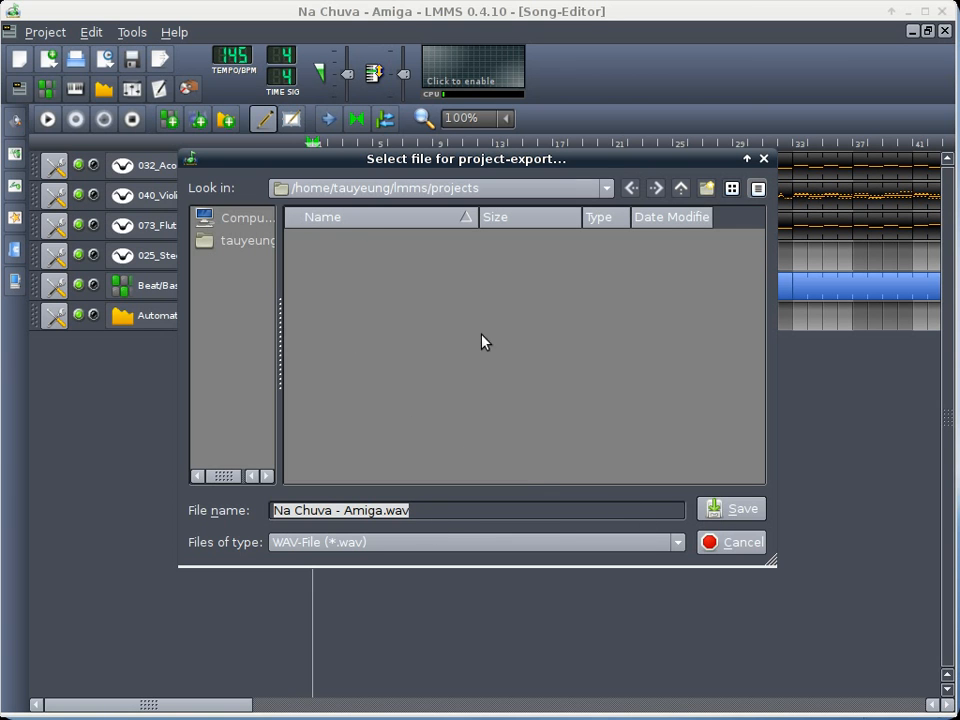
{"action": "left_click_drag", "start_coordinate": [622, 158], "coordinate": [714, 235]}
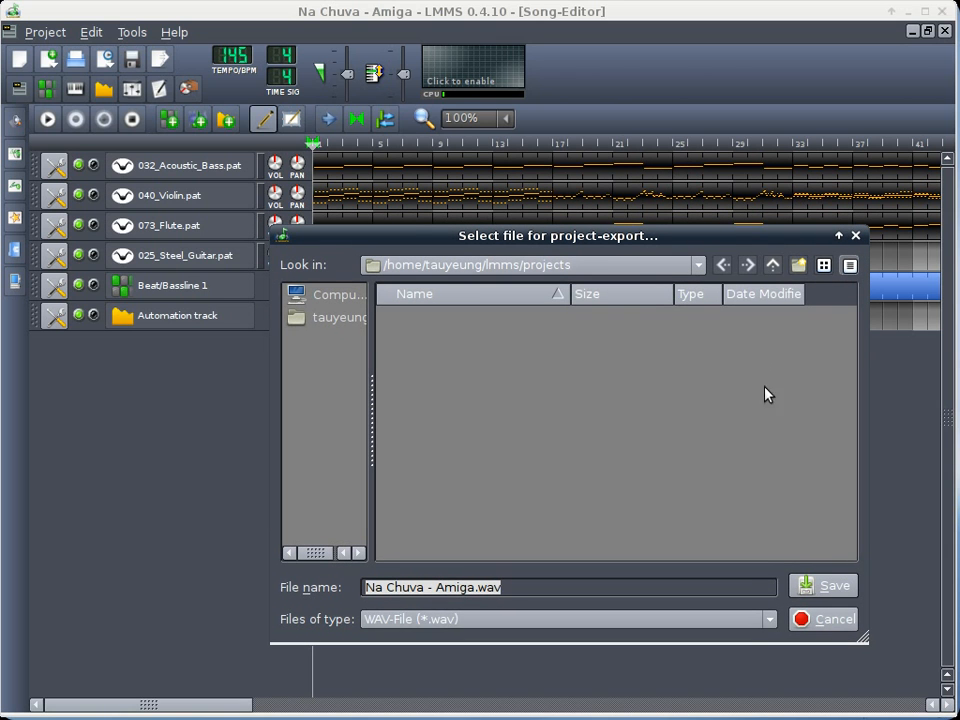
{"action": "left_click", "coordinate": [766, 620]}
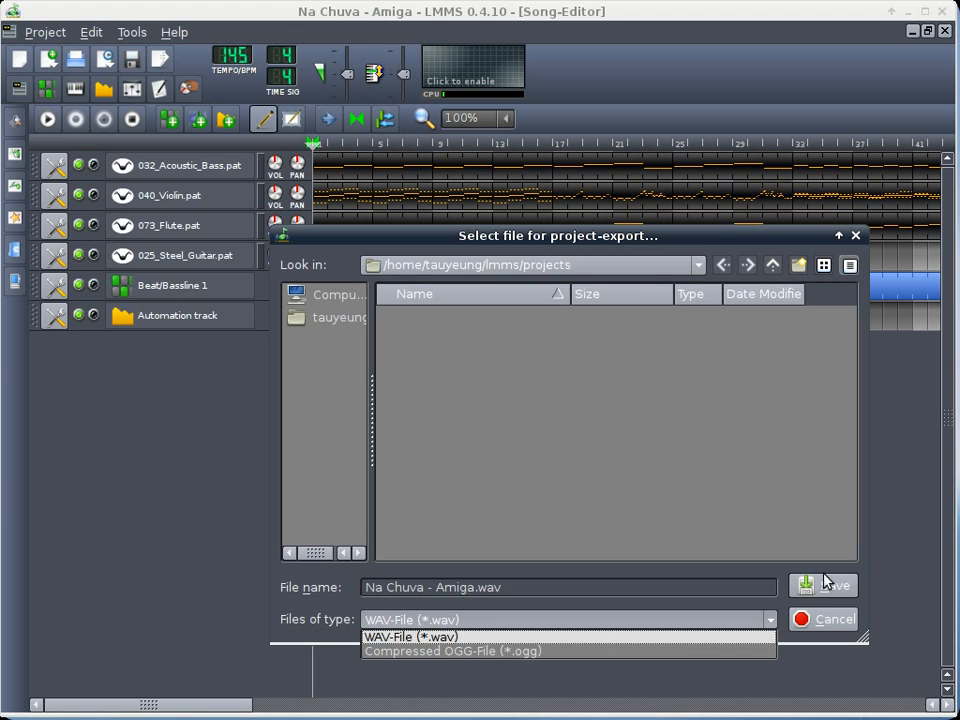
{"action": "left_click", "coordinate": [879, 562]}
{"action": "left_click", "coordinate": [840, 619]}
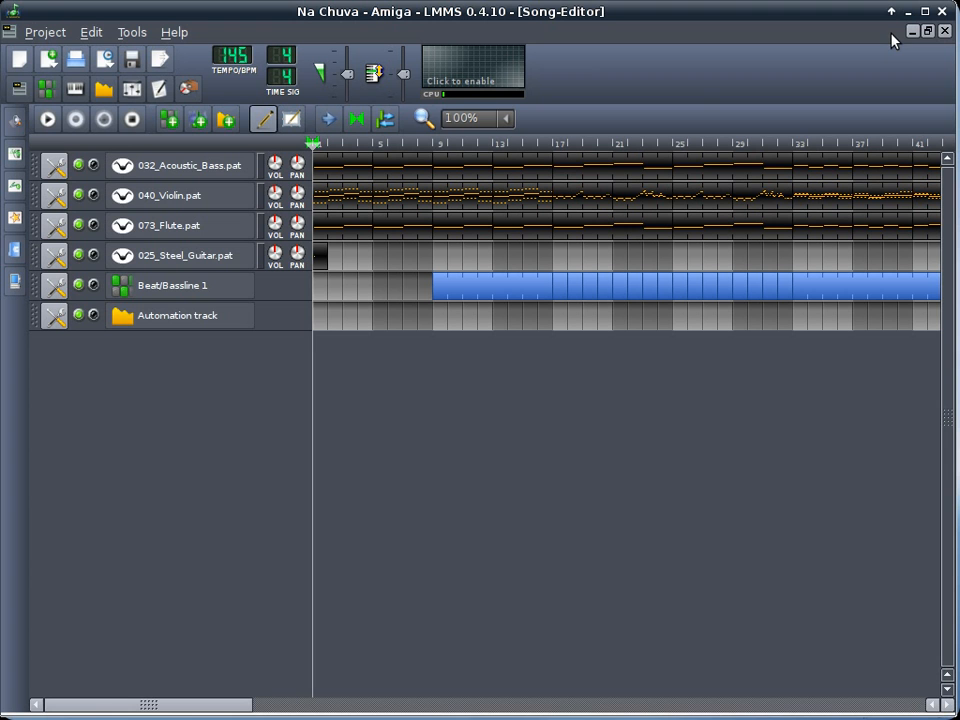
Step: Close LMMS, switch back to LibreOffice Impress, and change the second slide's title to "Summary"
{"action": "left_click", "coordinate": [942, 12]}
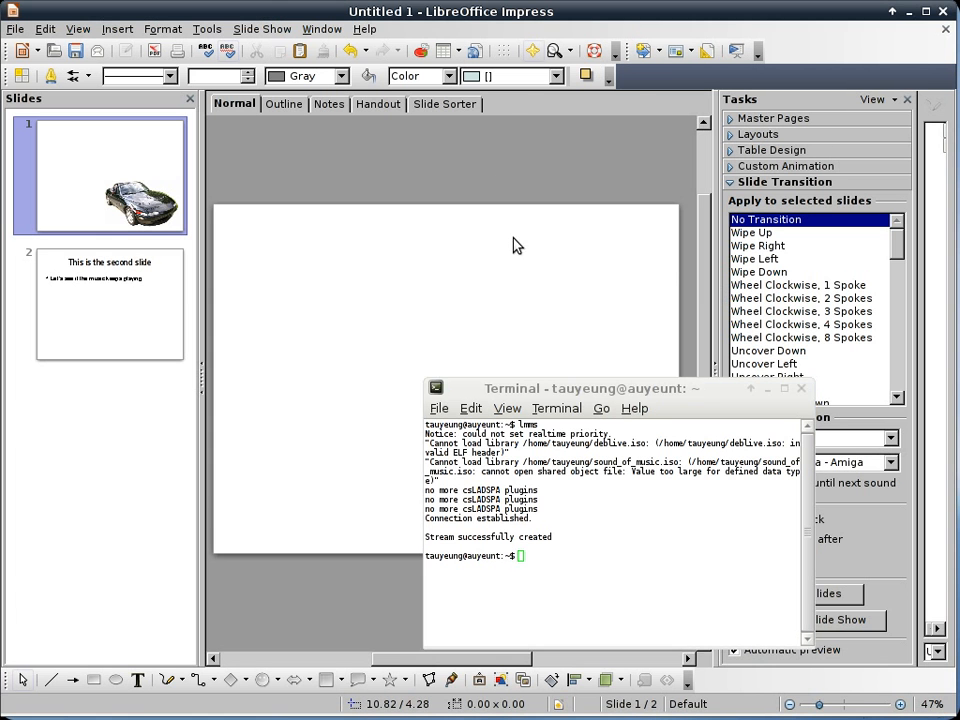
{"action": "left_click", "coordinate": [499, 163]}
{"action": "left_click", "coordinate": [73, 315]}
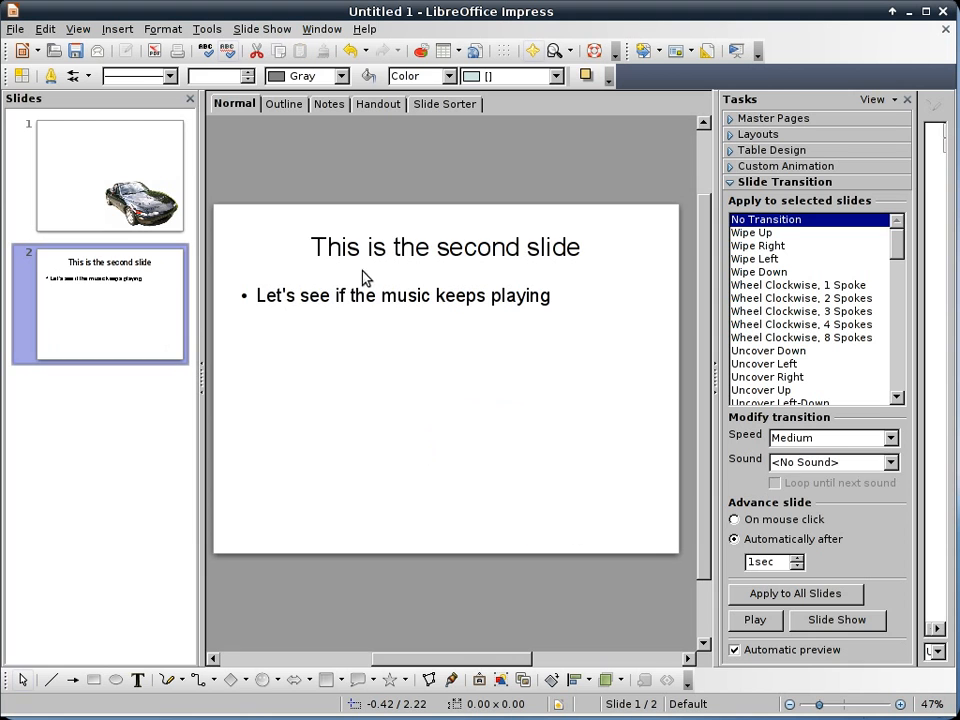
{"action": "triple_click", "coordinate": [408, 246]}
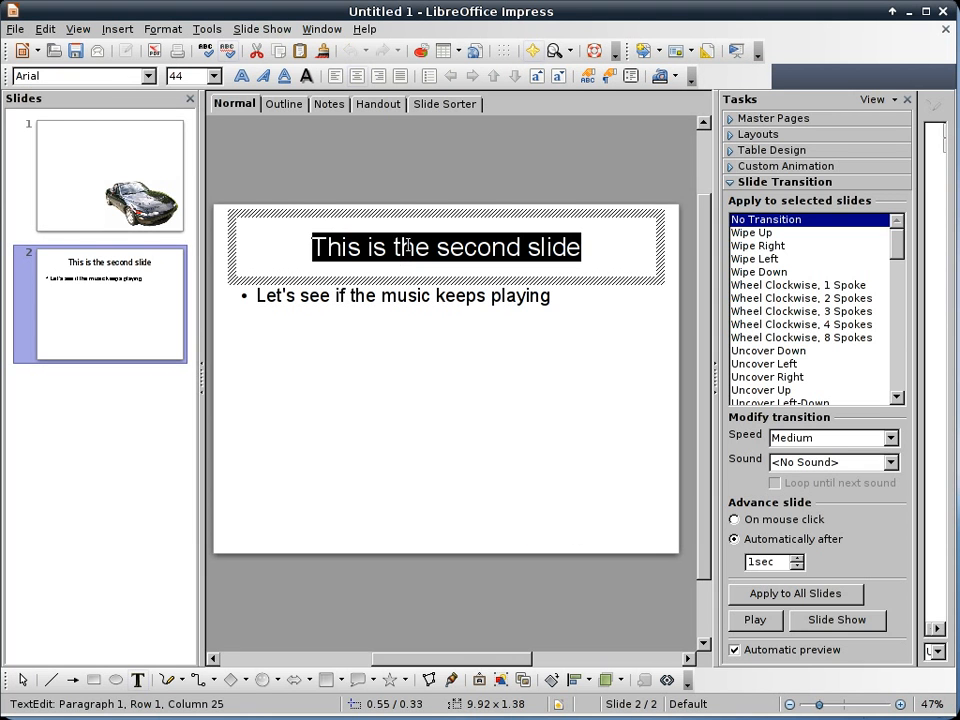
{"action": "type", "text": "Summary"}
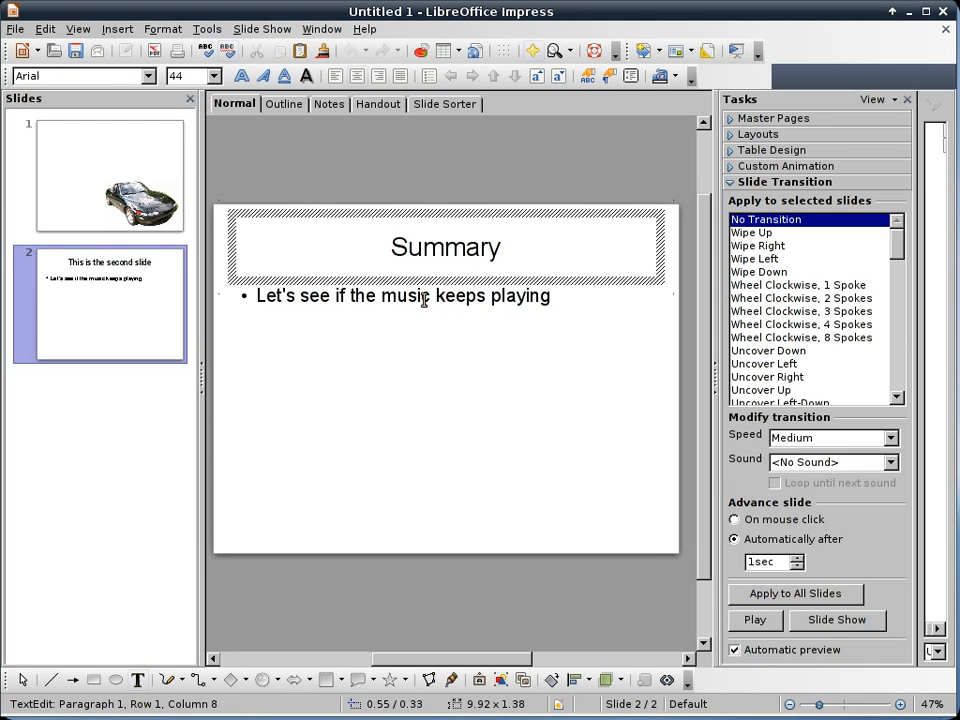
Step: Replace the bullet text on the Summary slide with "Use the GIMP to edit photographs"
{"action": "triple_click", "coordinate": [424, 298]}
{"action": "type", "text": "Use the "}
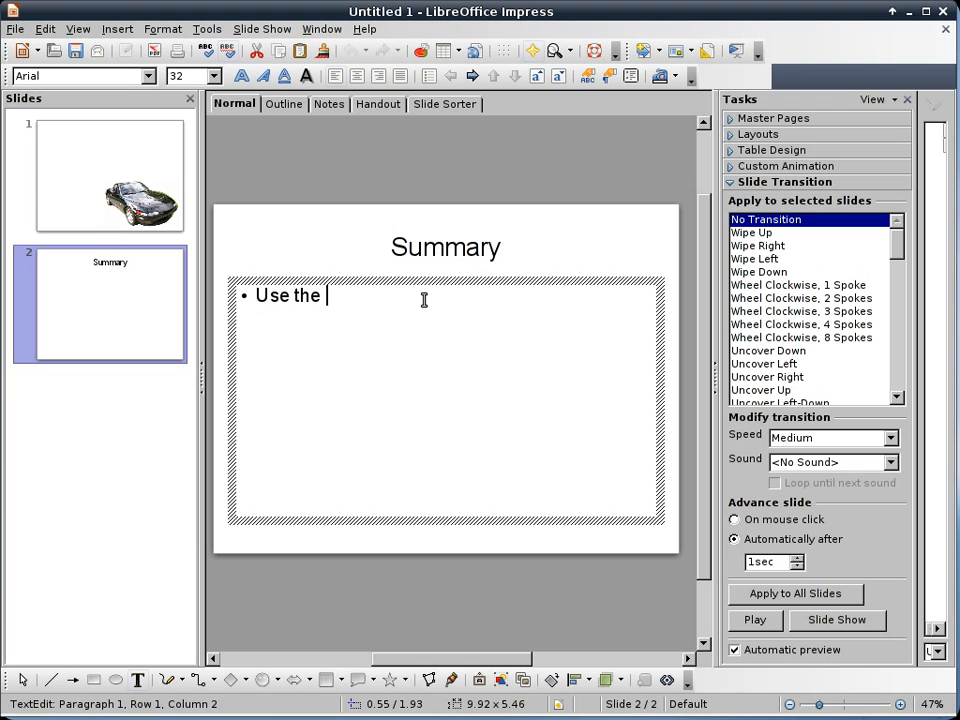
{"action": "type", "text": "GlIMP to "}
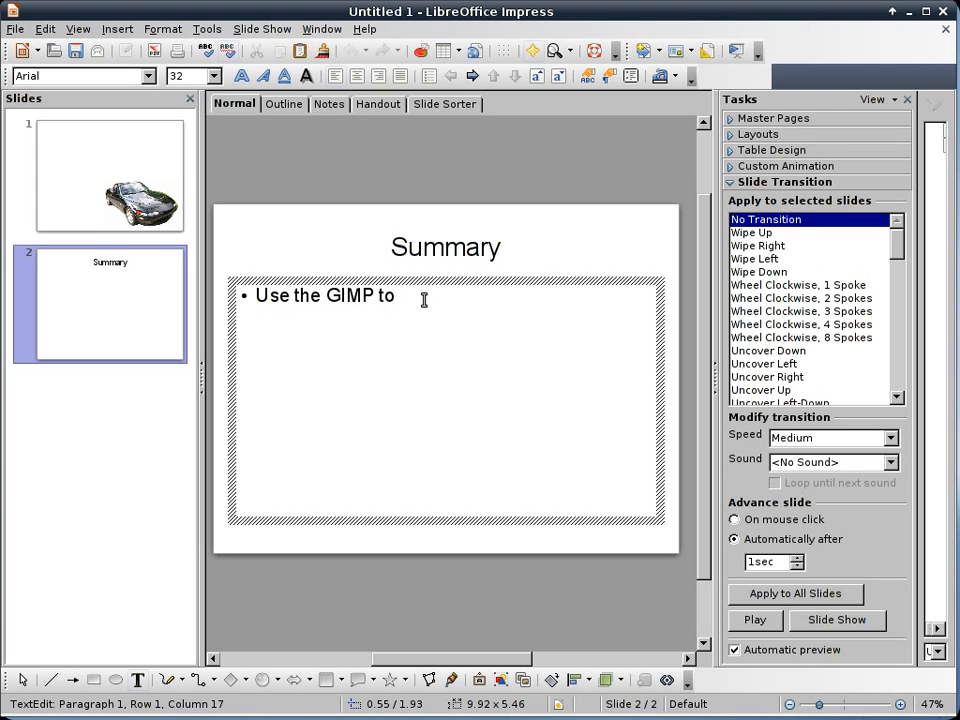
{"action": "type", "text": "edit photographs"}
{"action": "key", "text": "Return"}
Step: Add the bullet "Use LMMS to export music to a soundtrack" and begin a third bullet with "Use Impres"
{"action": "type", "text": "Use "}
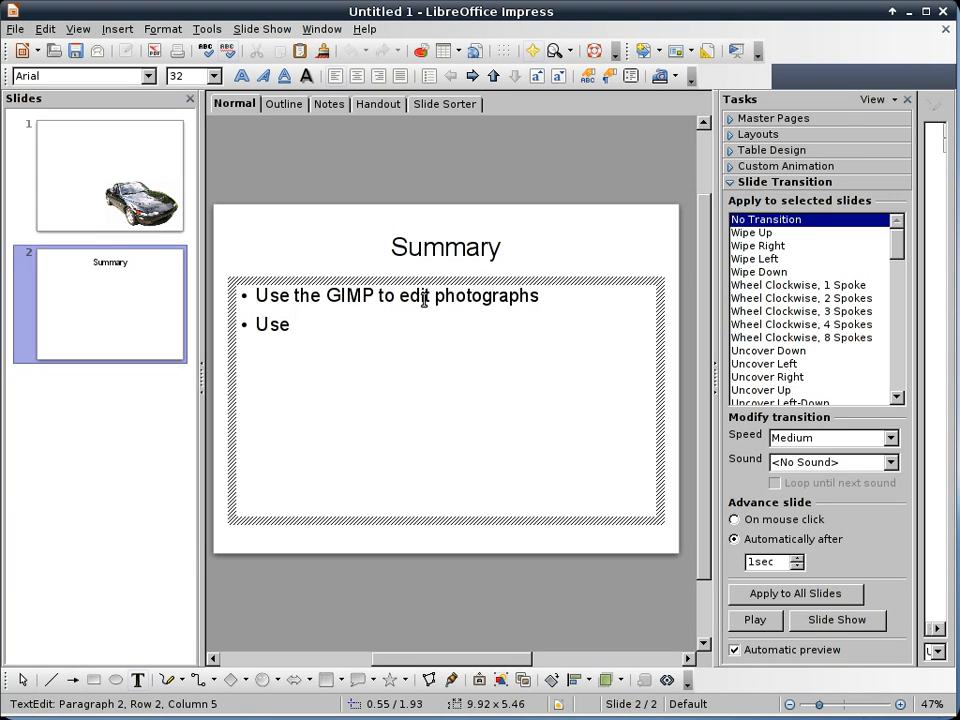
{"action": "type", "text": "LMMS to export music to a soundtrack"}
{"action": "key", "text": "Return"}
{"action": "type", "text": "Use i"}
{"action": "key", "text": "BackSpace"}
{"action": "type", "text": "Impres"}
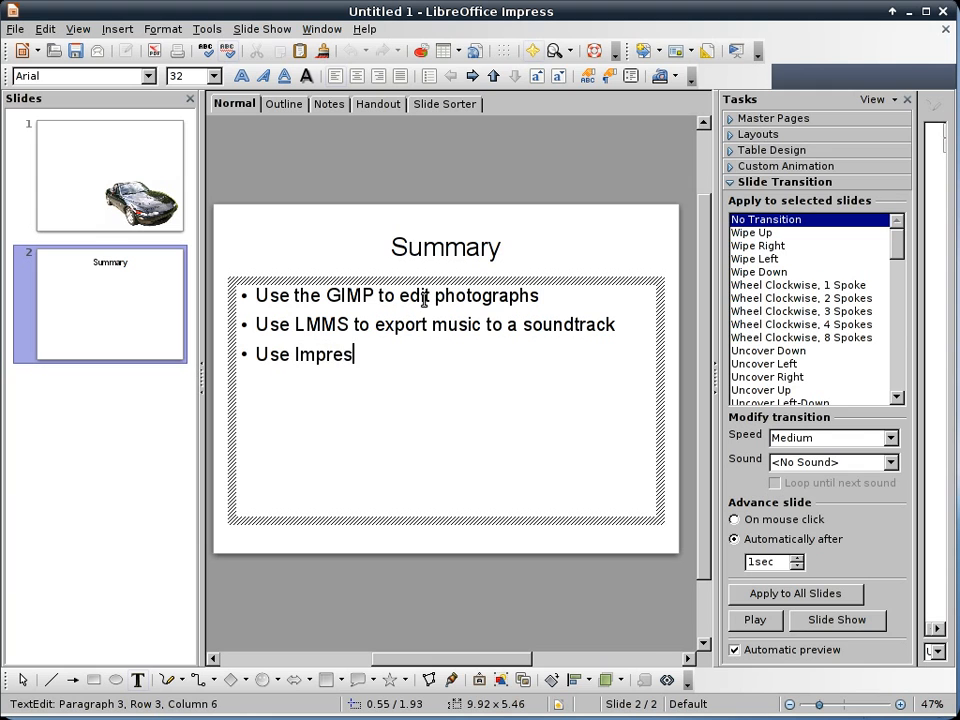